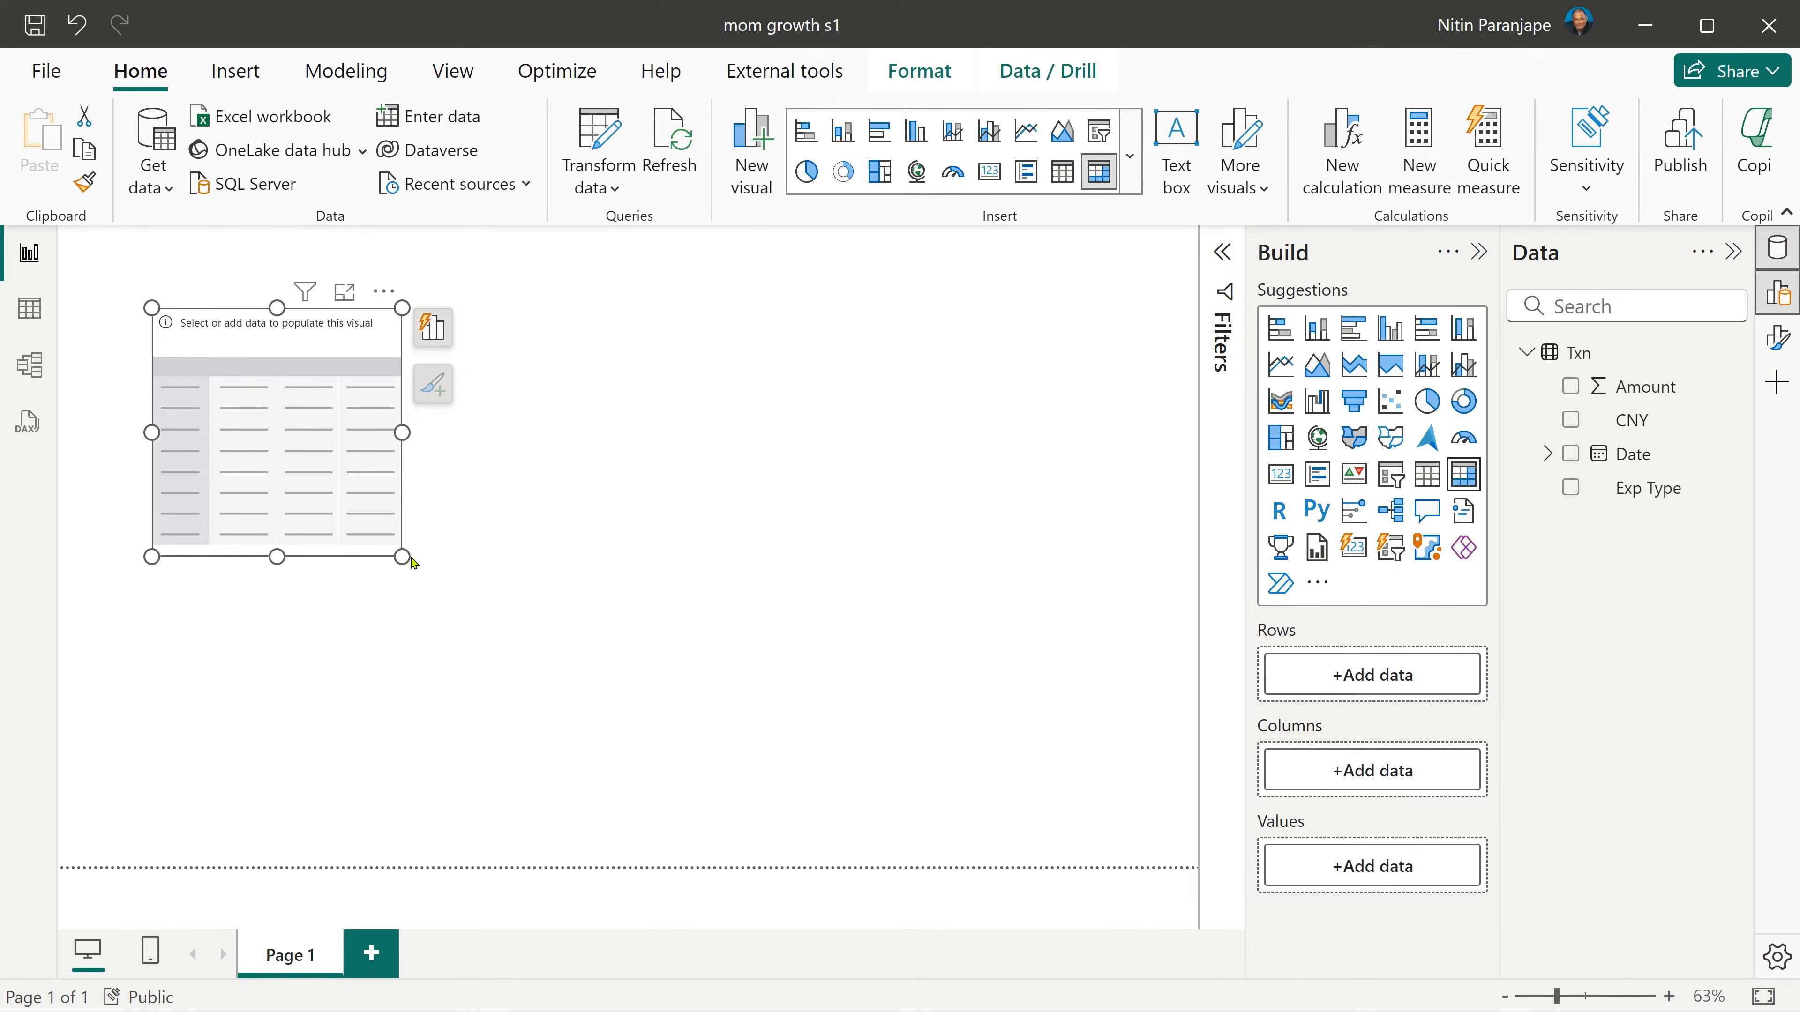
# - Enlarge the empty matrix visual to fill the page area and add the Date hierarchy to its rows
pyautogui.moveTo(402, 557); pyautogui.dragTo(1196, 866)
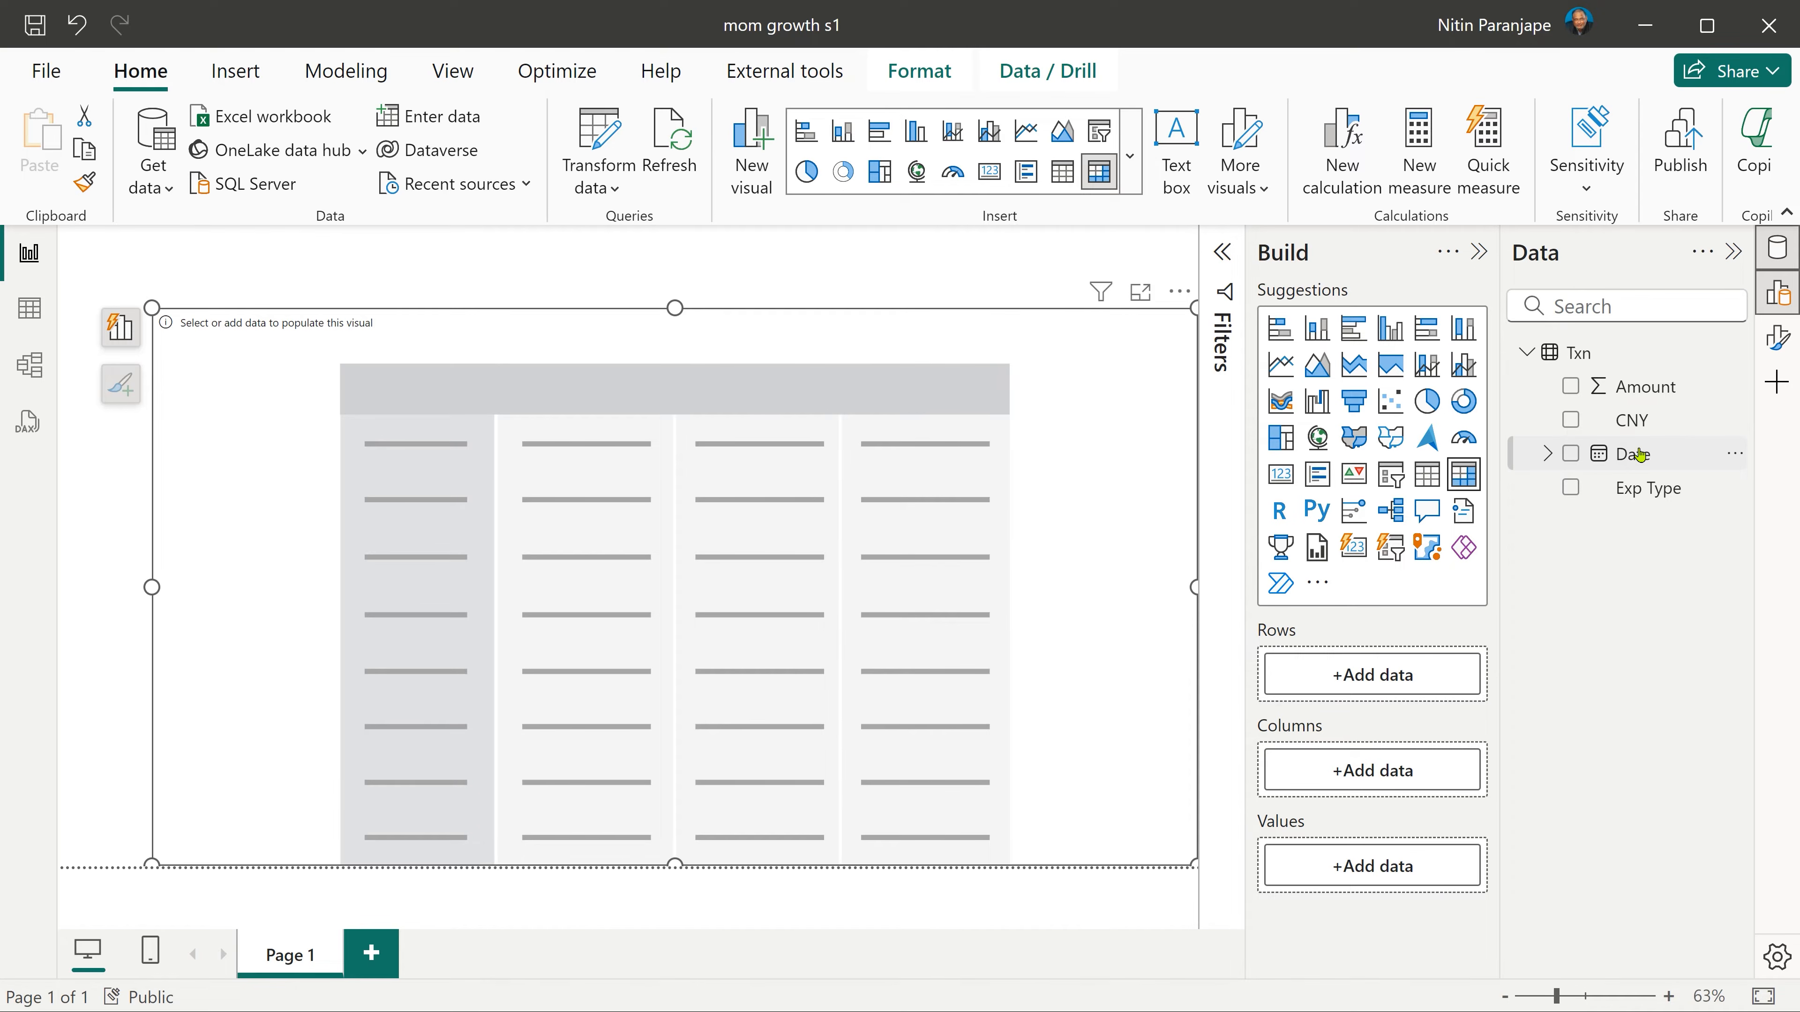
pyautogui.moveTo(1639, 455); pyautogui.dragTo(1373, 674)
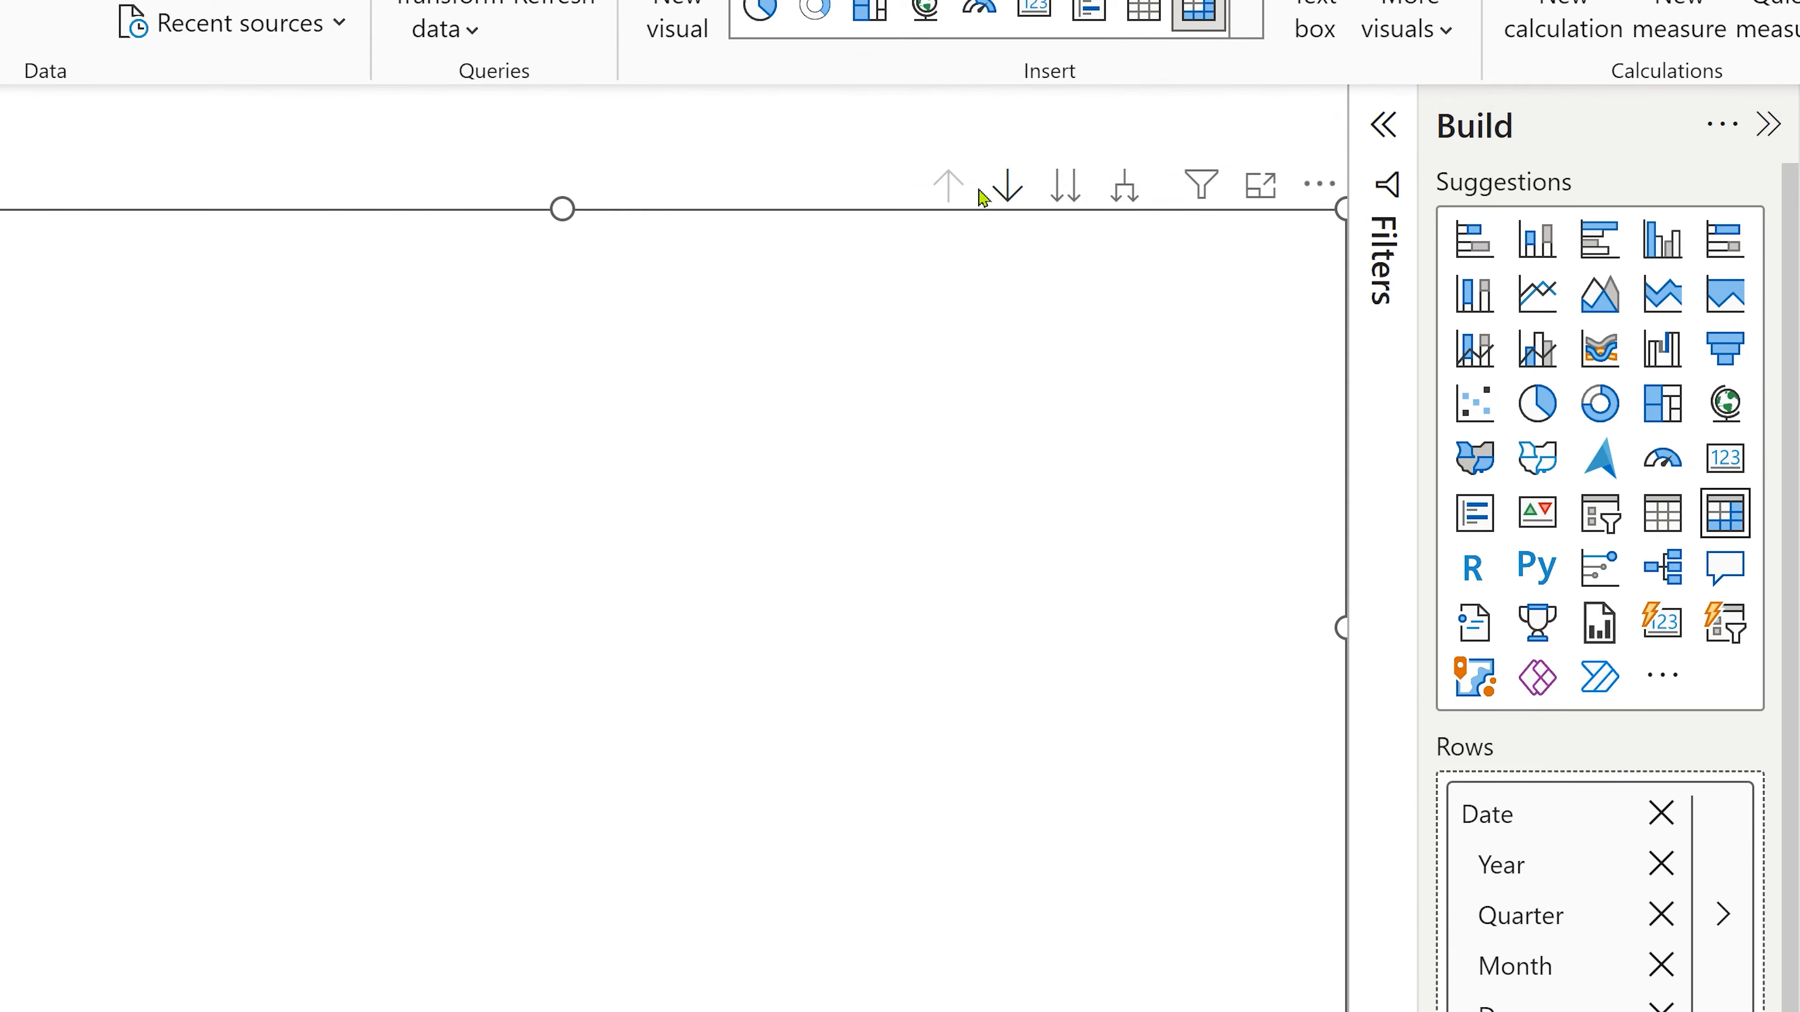
# - Expand all matrix rows down to the month level and remove Quarter from the row hierarchy
pyautogui.click(1121, 202)
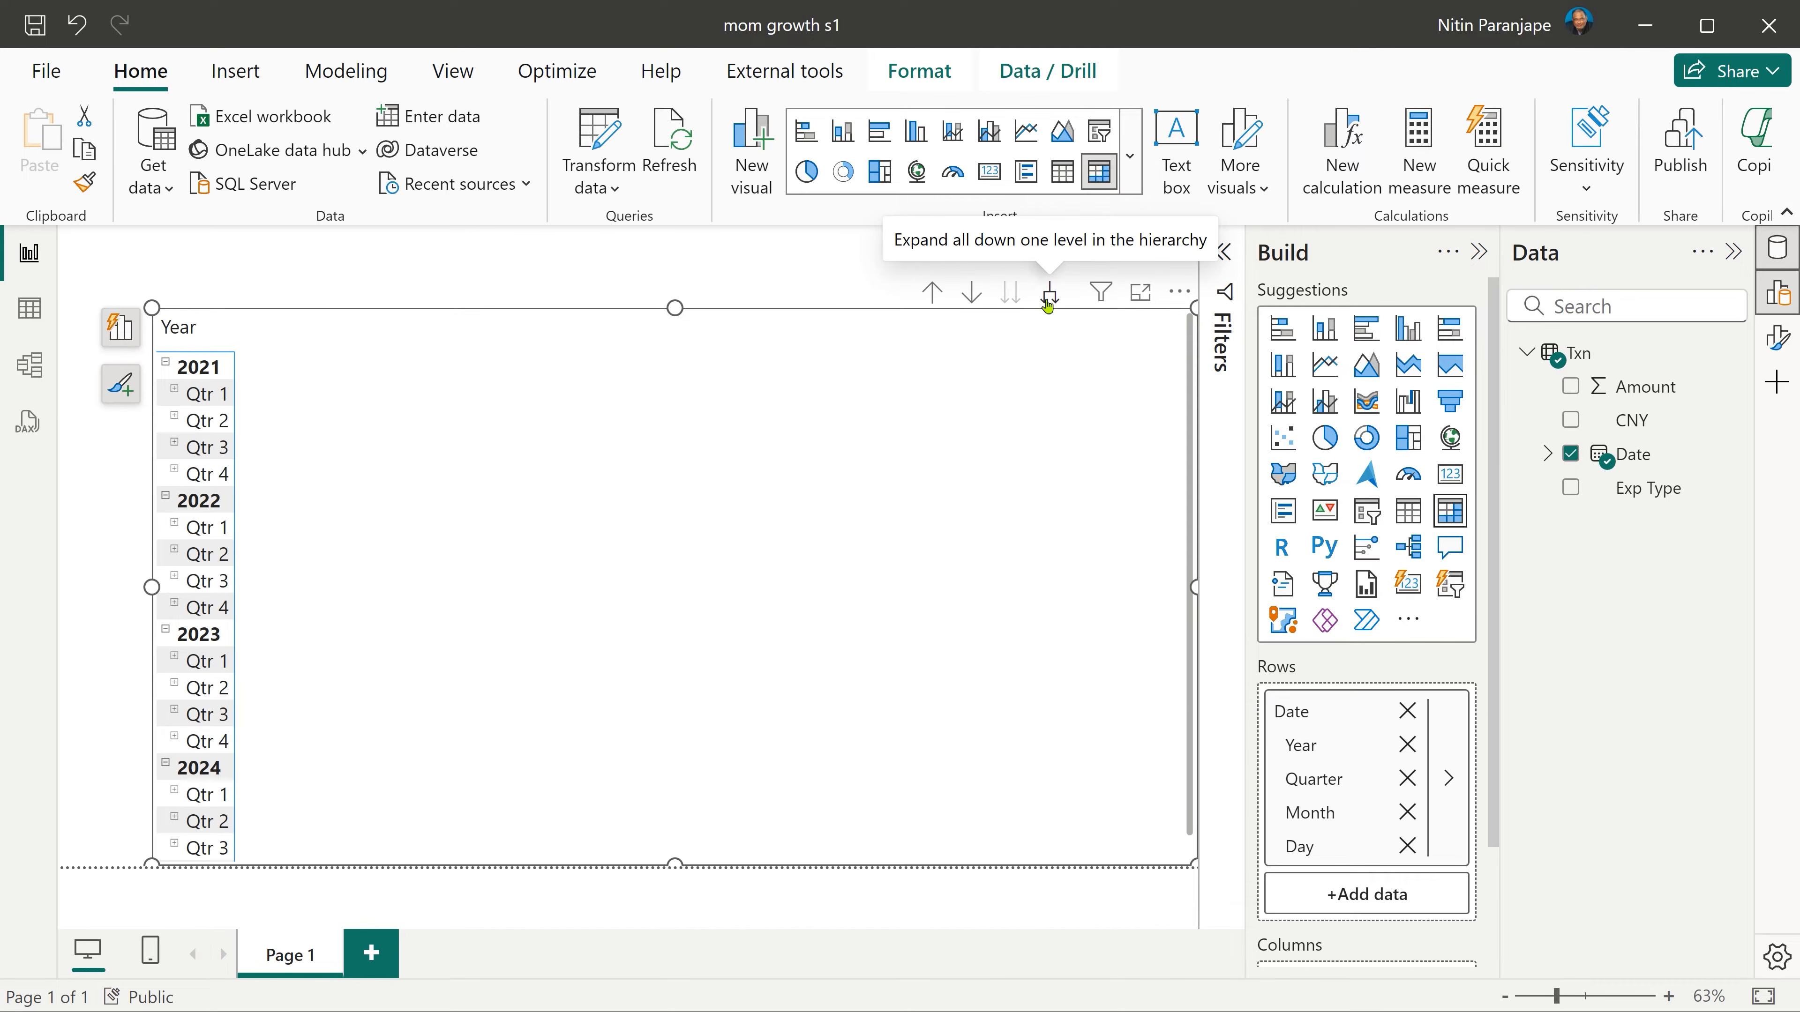
pyautogui.click(1048, 303)
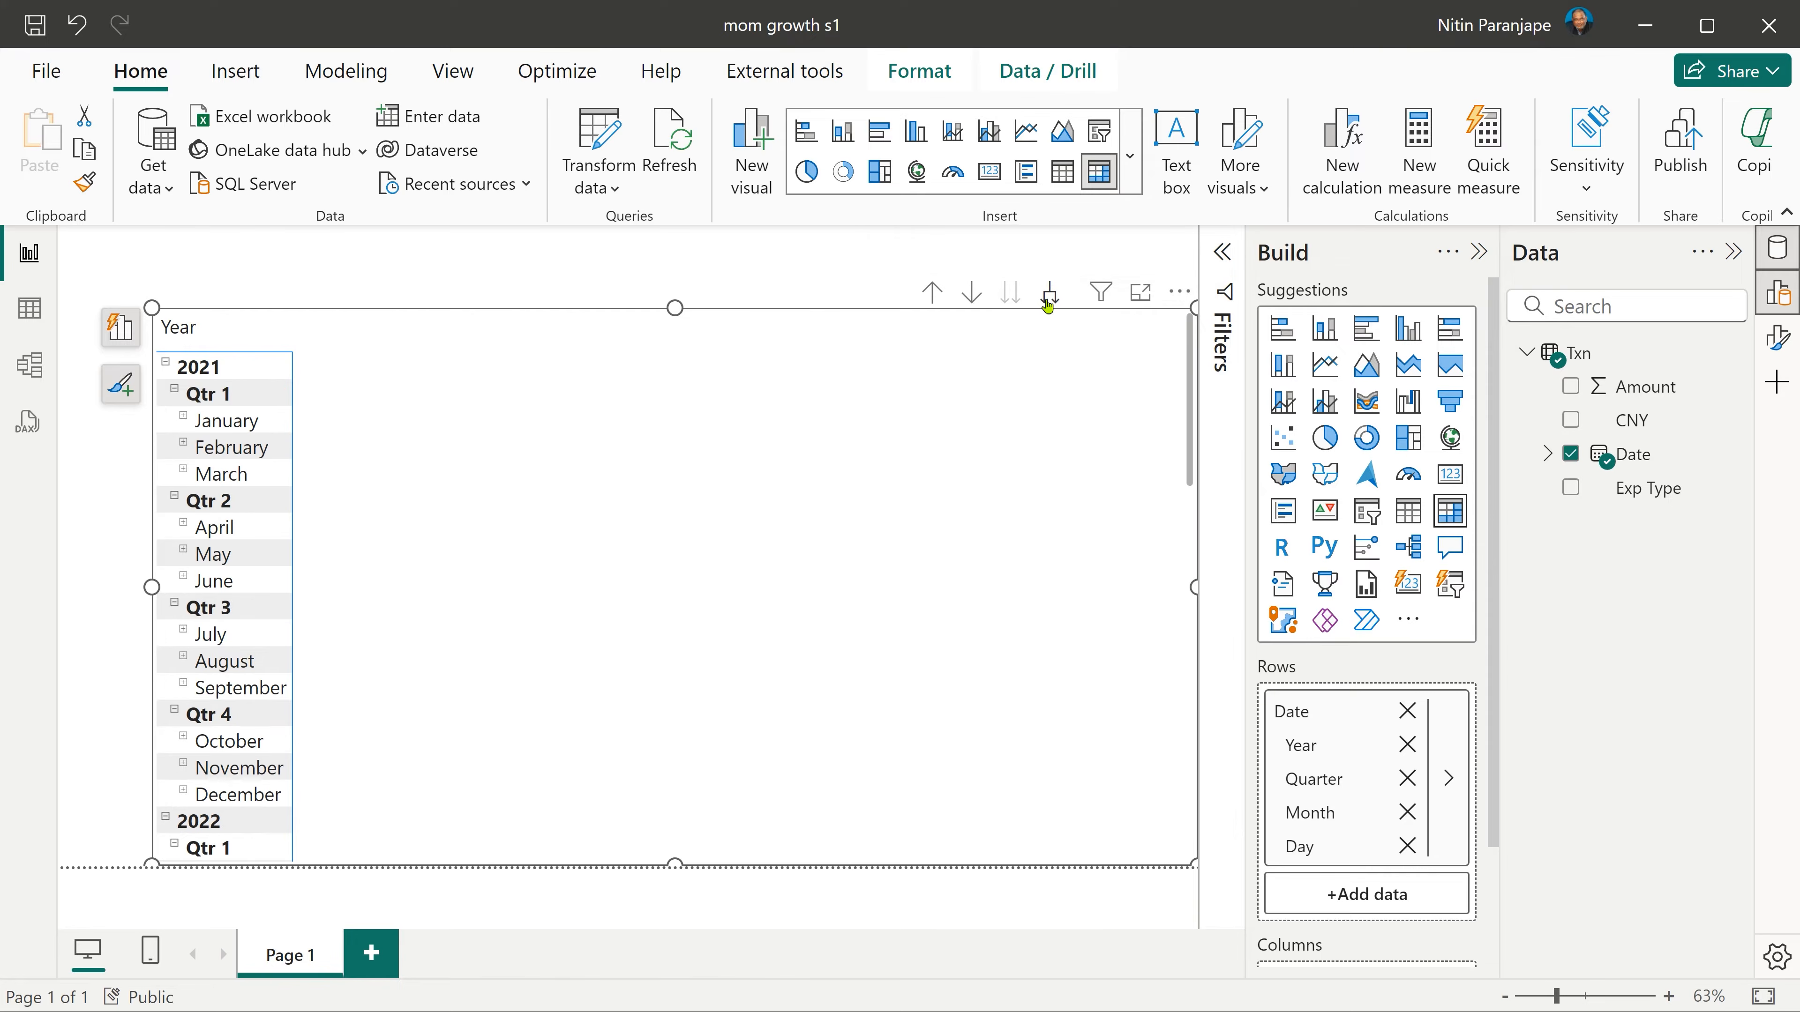
pyautogui.click(1406, 780)
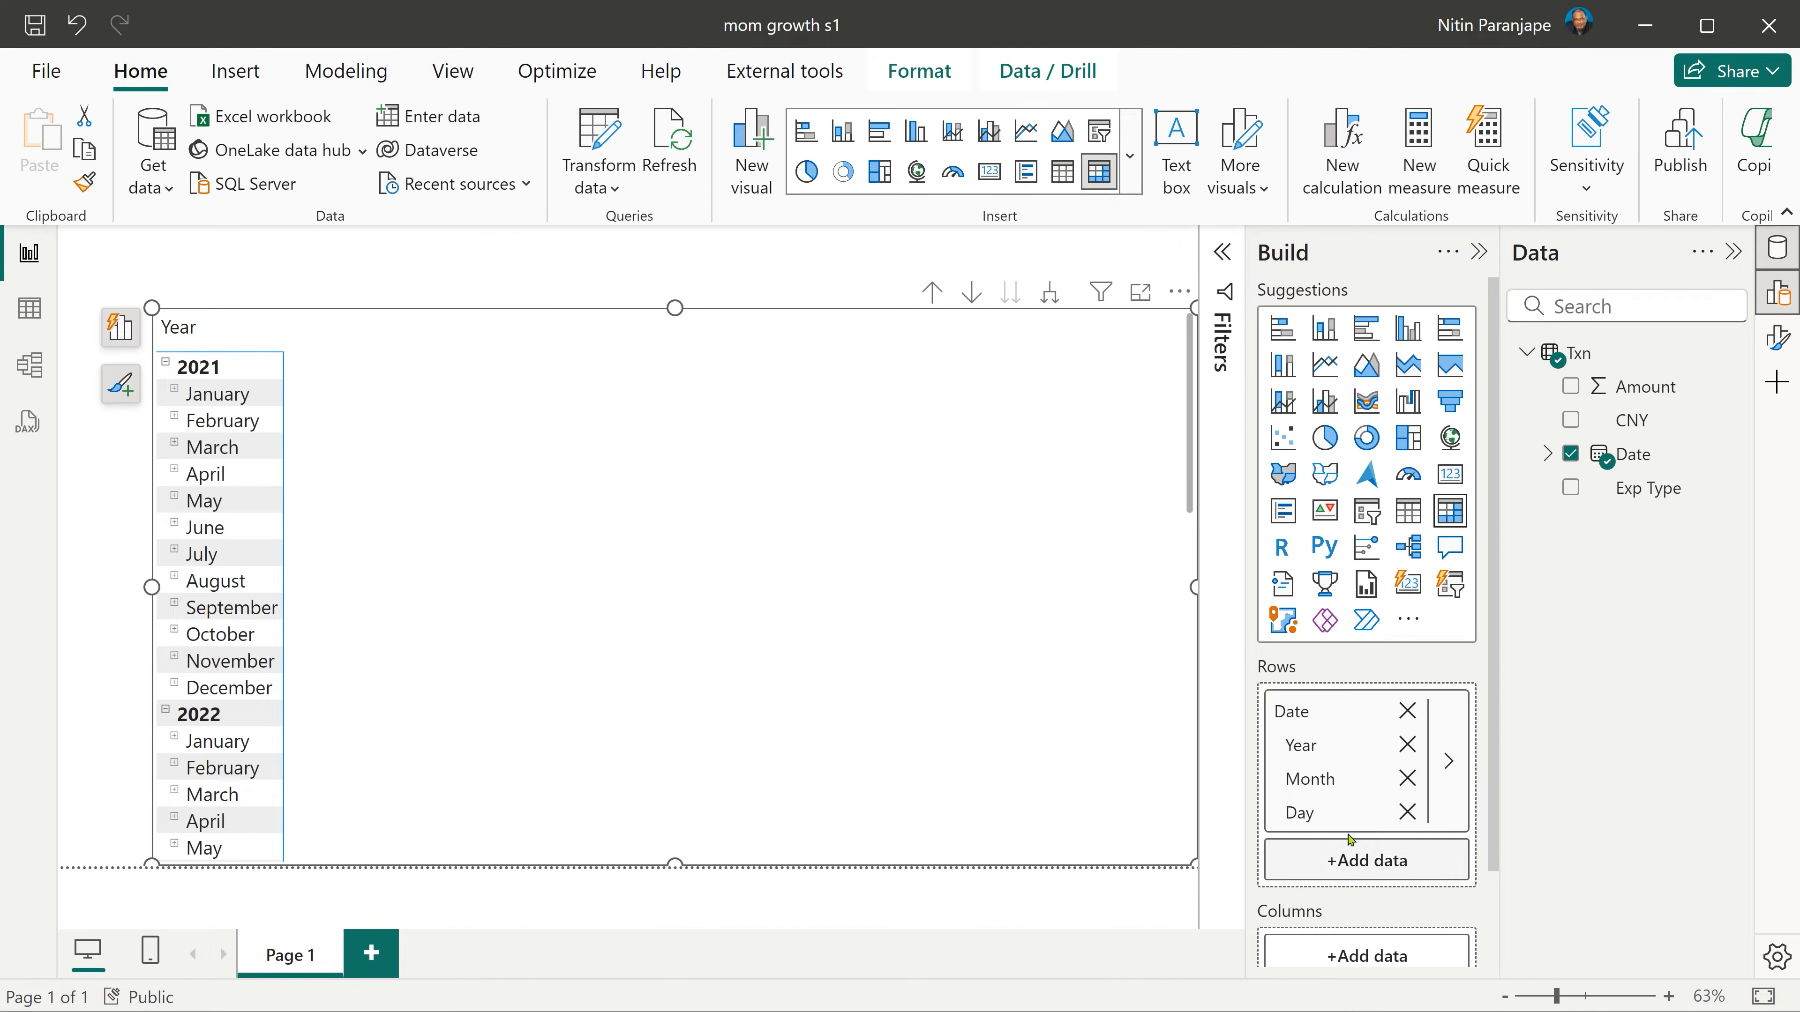
pyautogui.scroll(-2, 1332, 879)
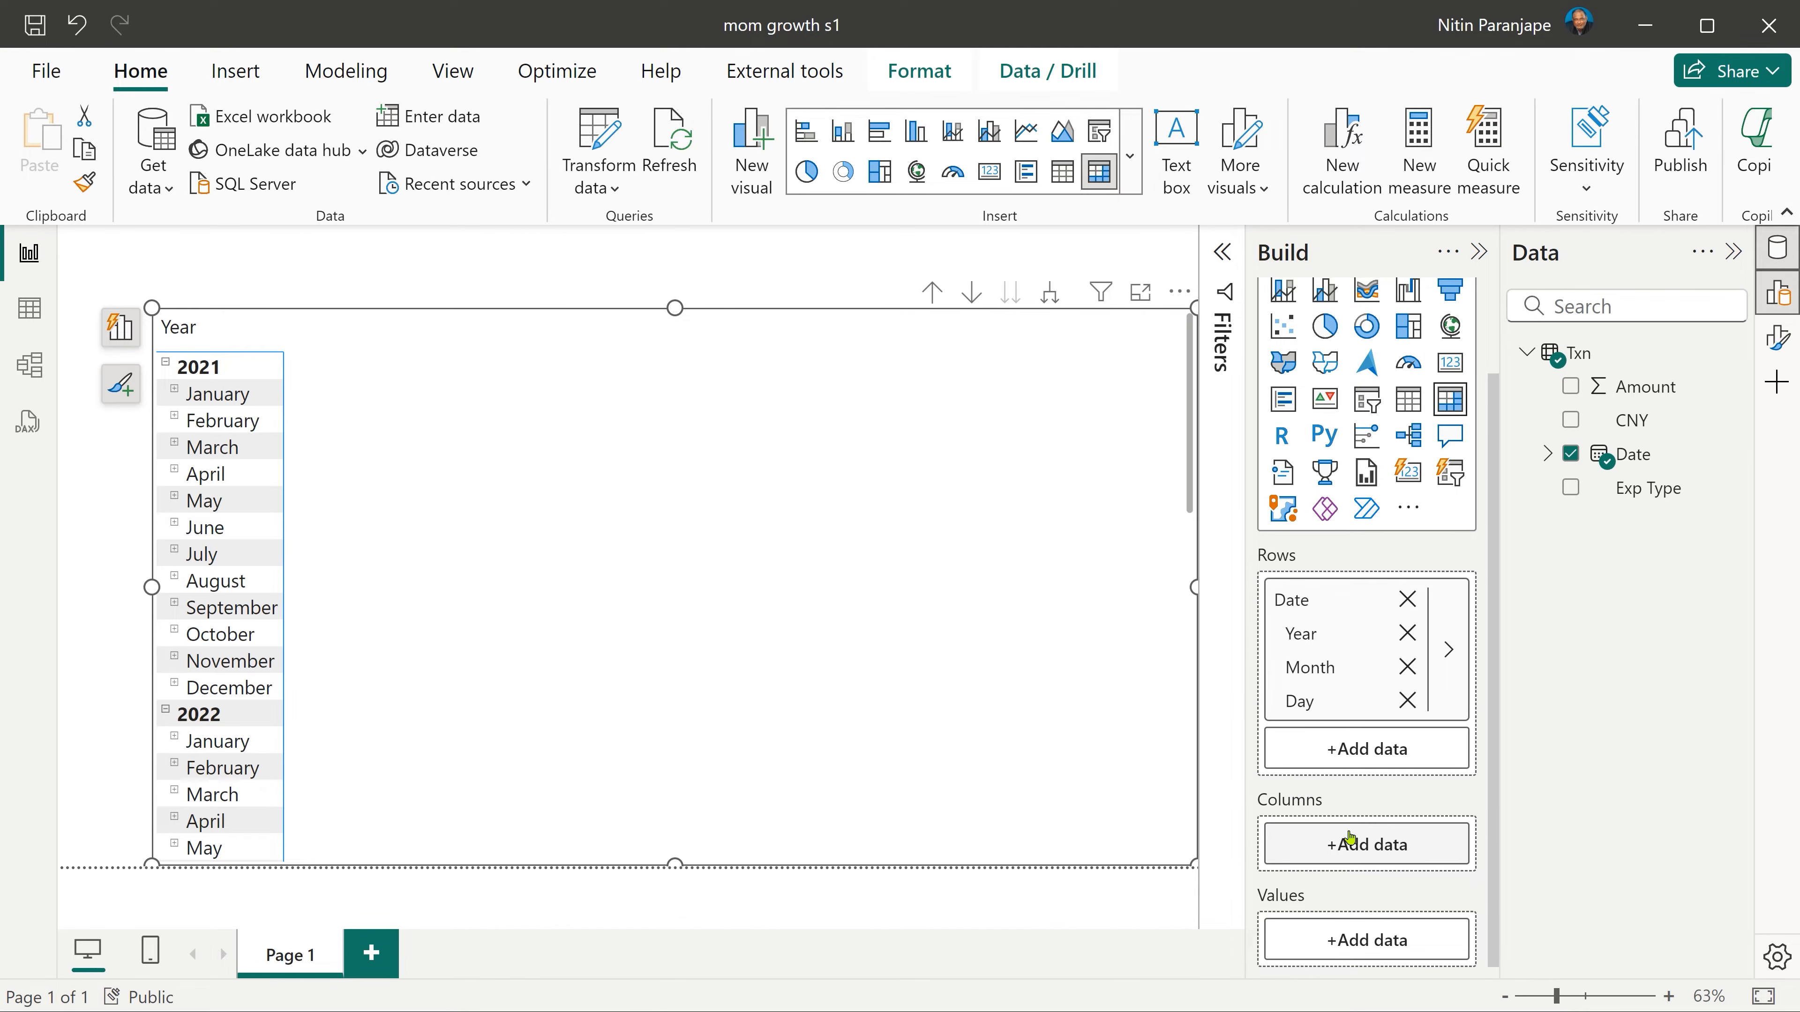
pyautogui.moveTo(1643, 387); pyautogui.dragTo(1376, 943)
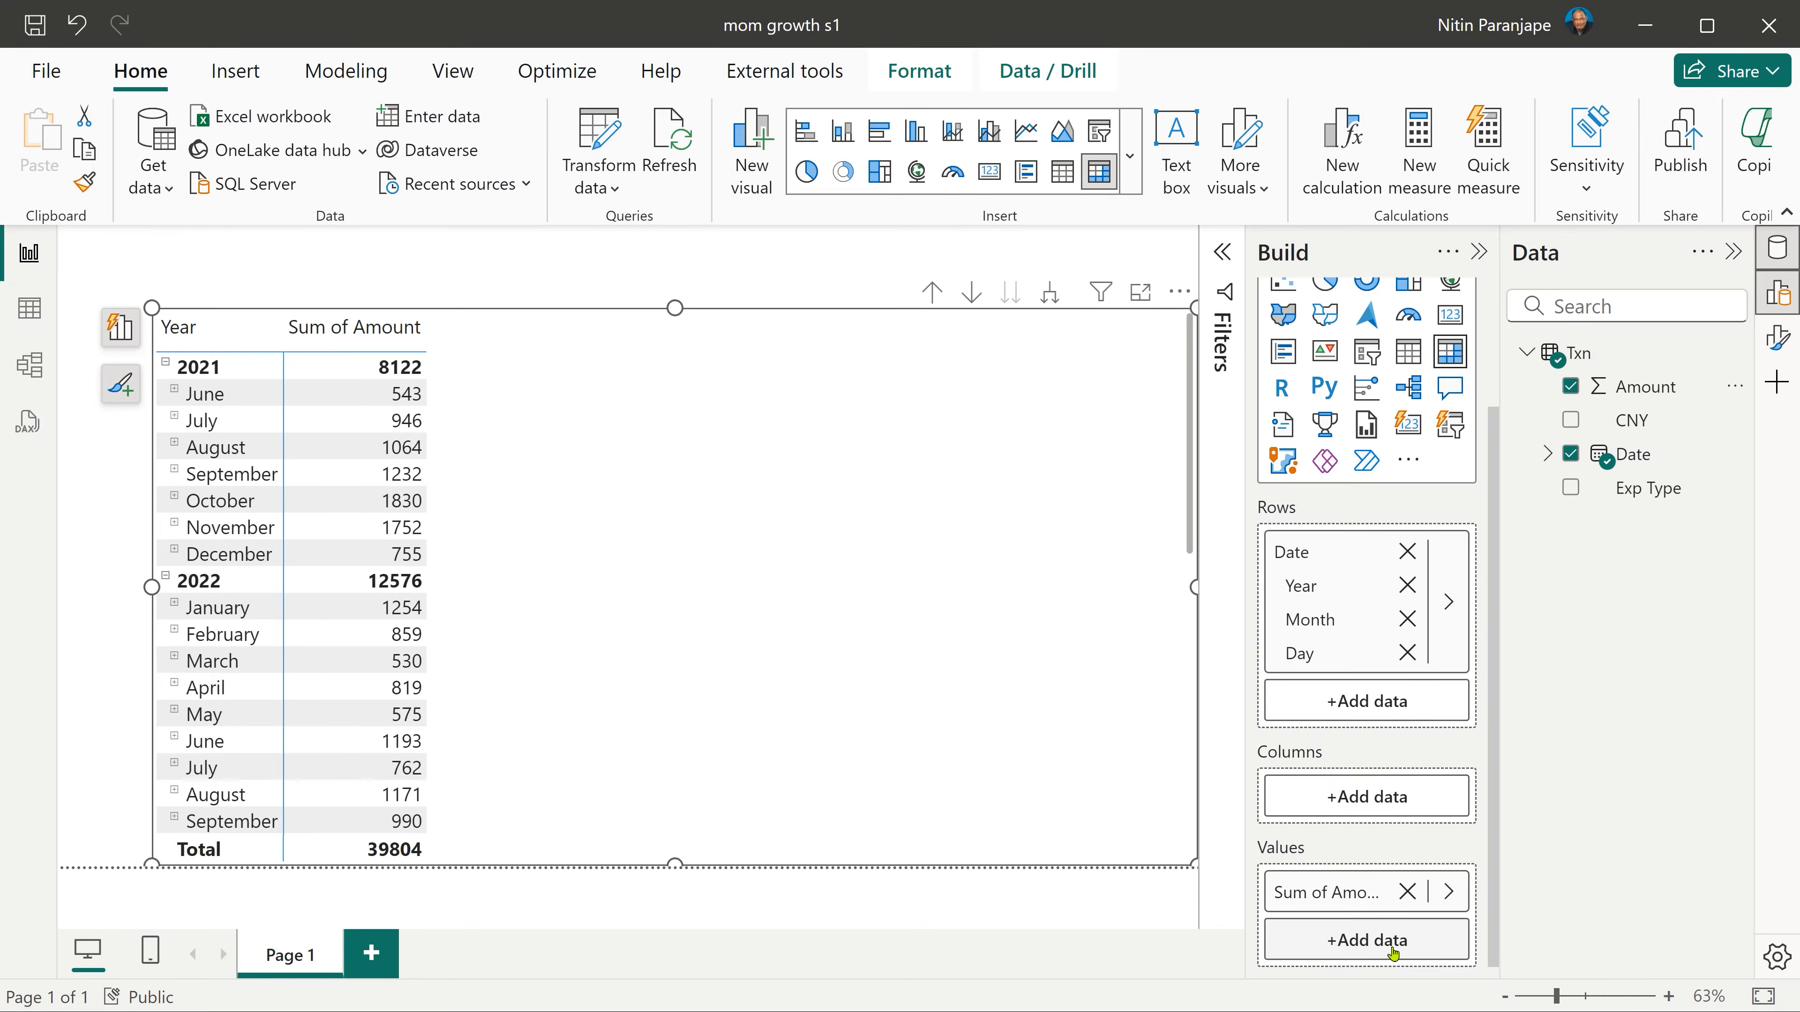
pyautogui.click(1406, 892)
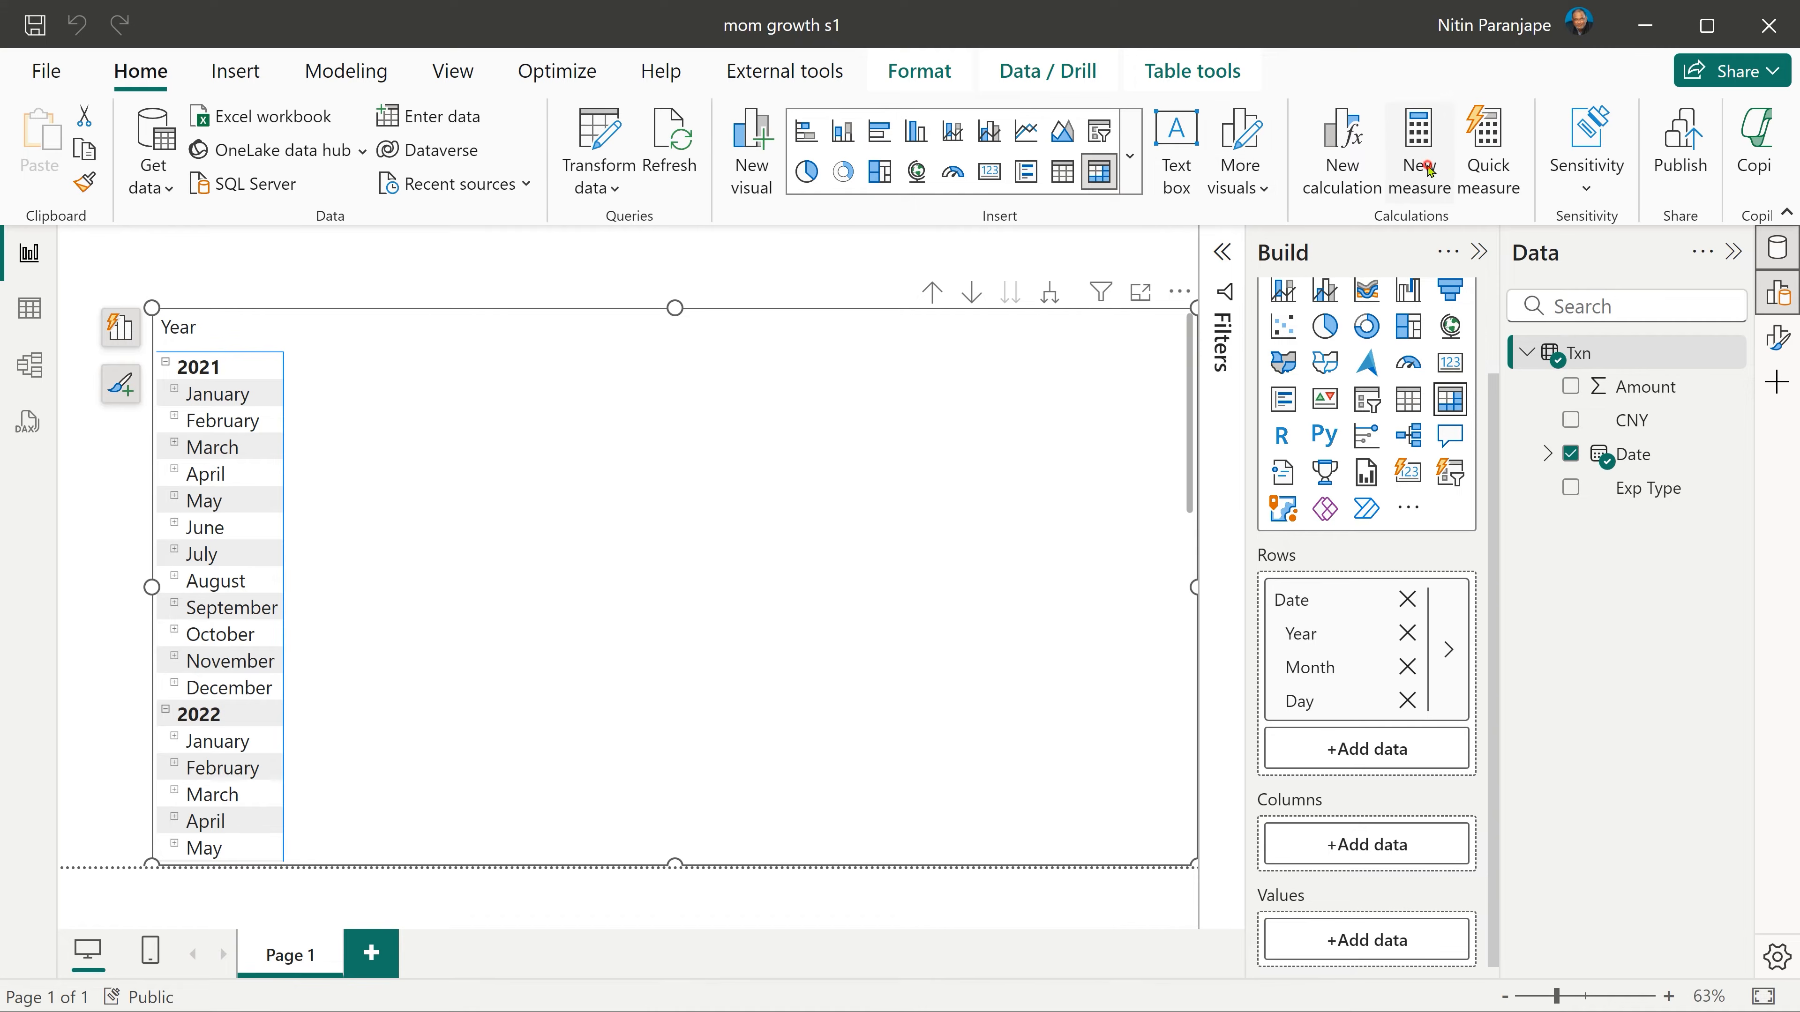
# - Create a measure in the Txn table with the formula ta = sum(Txn[Amount])
pyautogui.press('n')
pyautogui.press('m')
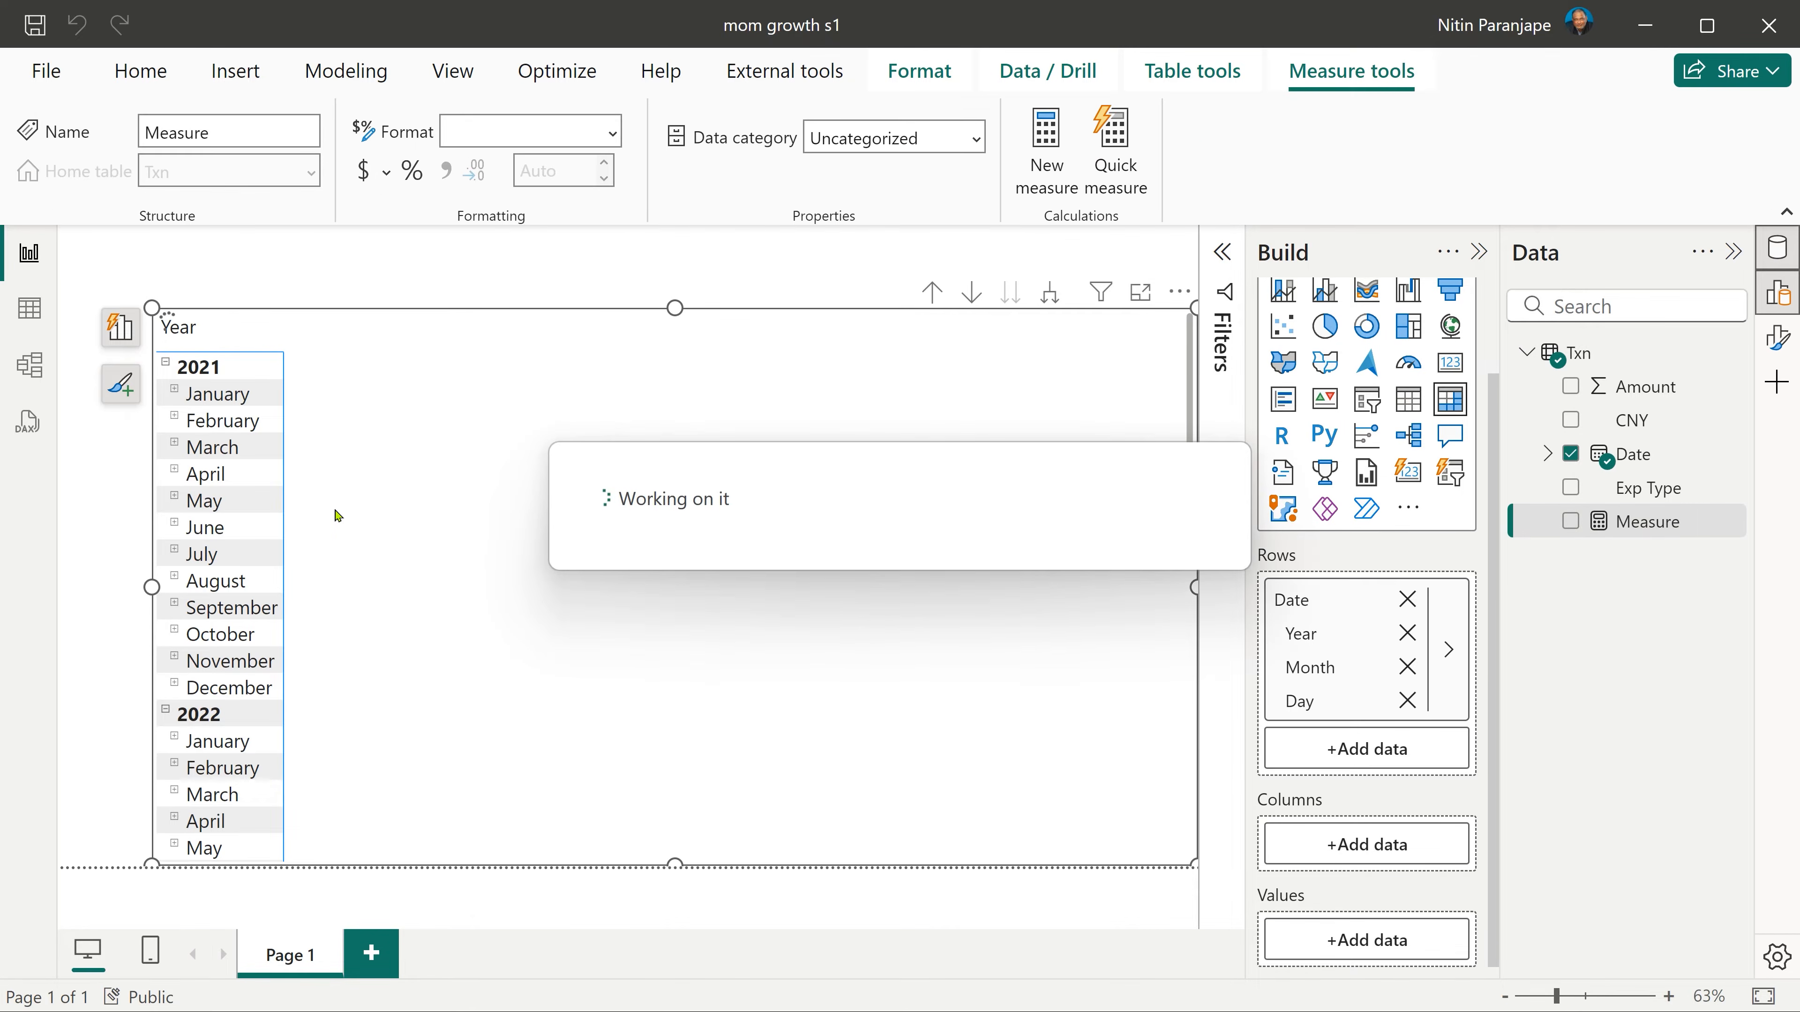
pyautogui.write('ta = ')
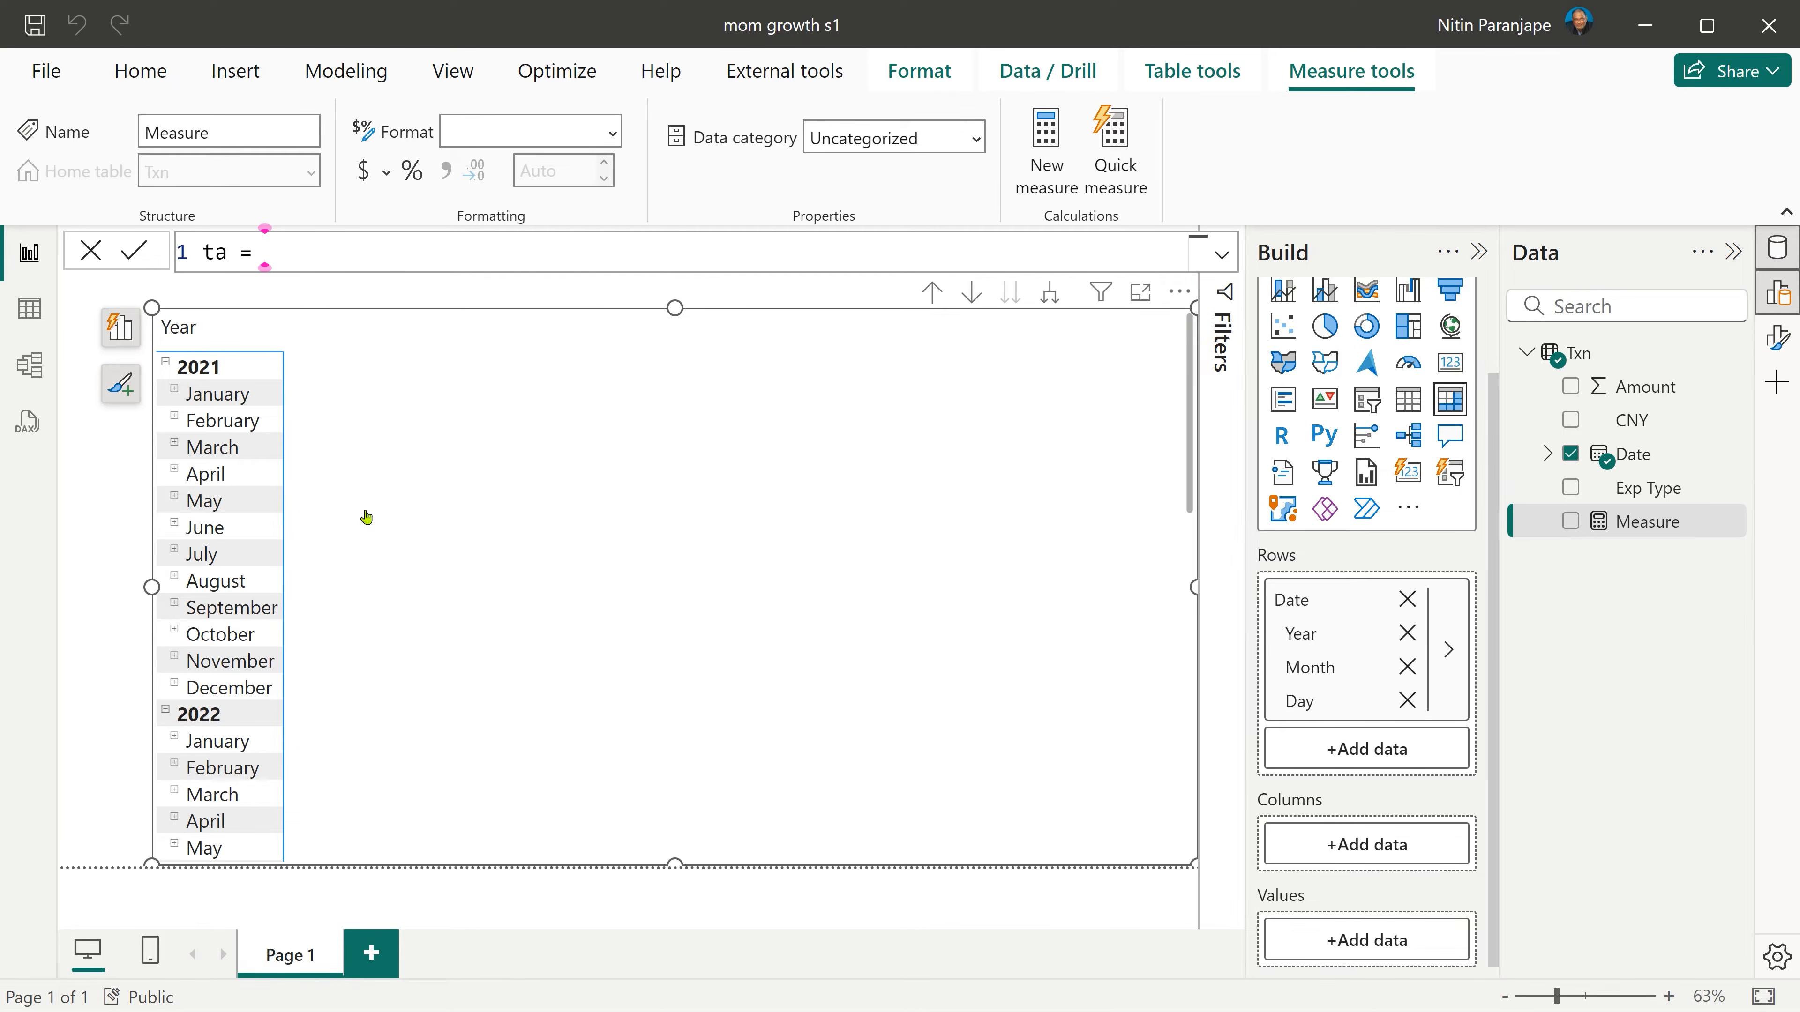
pyautogui.write('sum(')
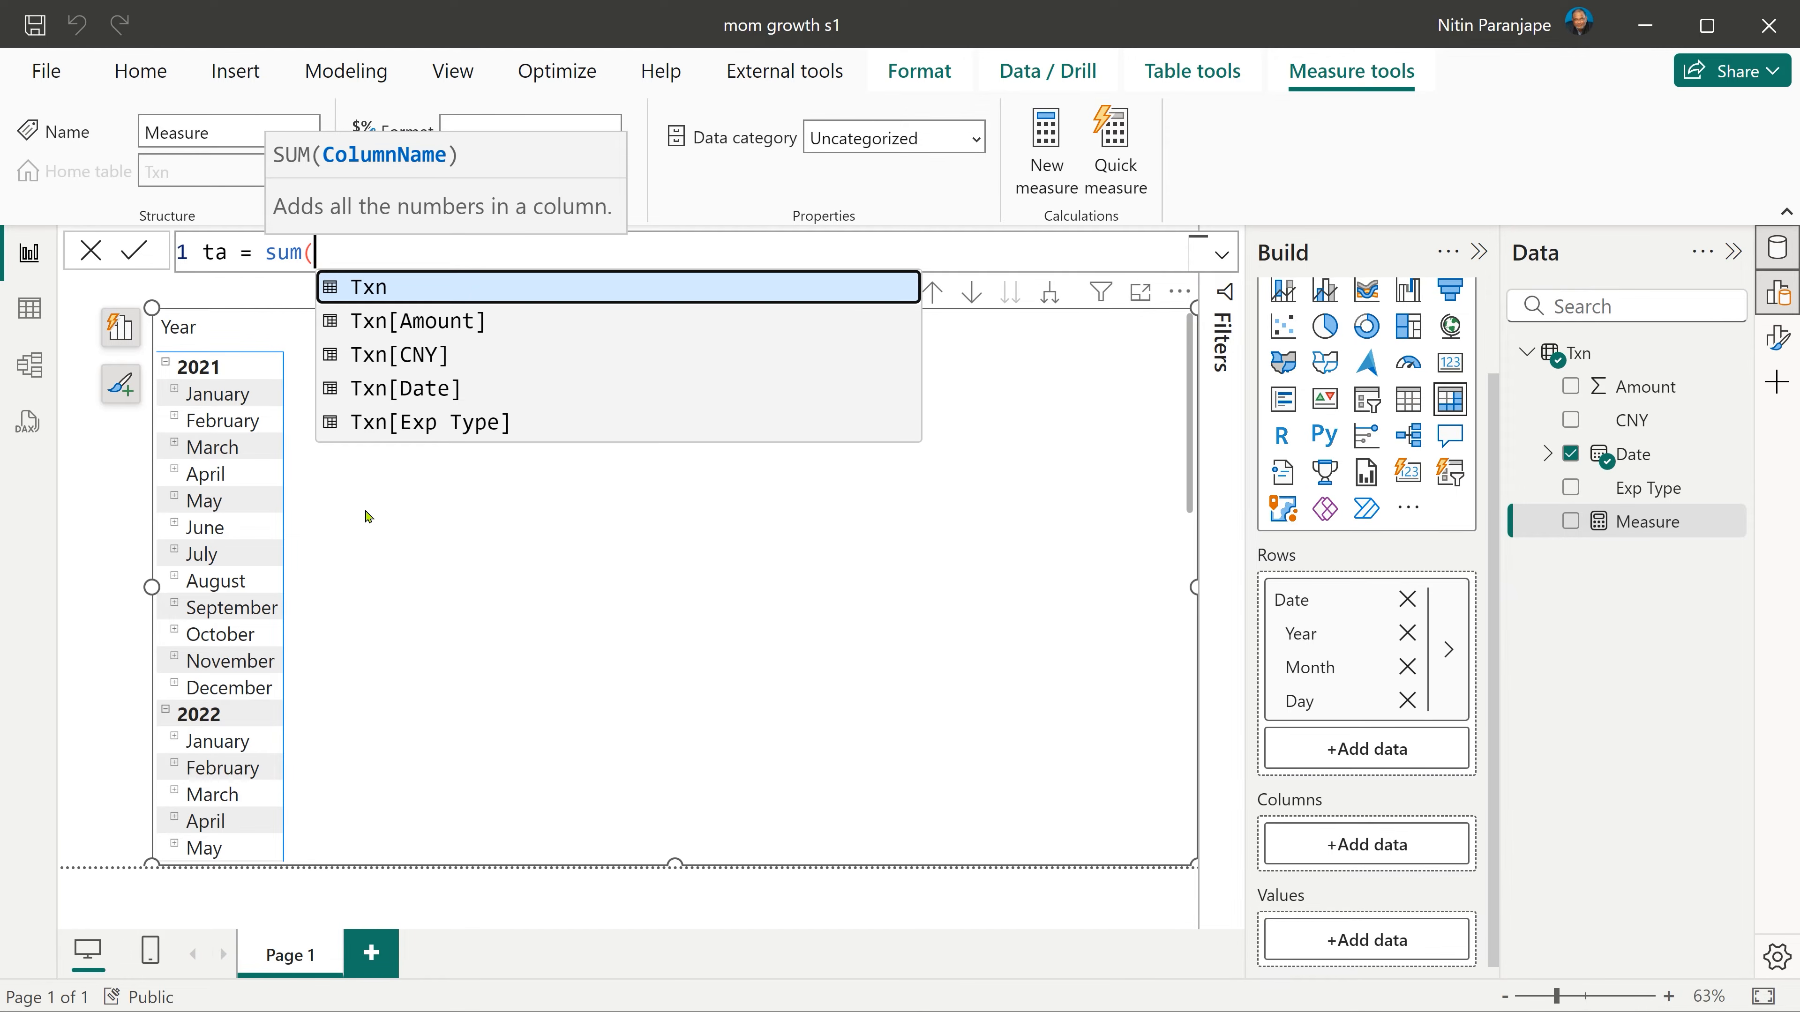
pyautogui.press('Down')
pyautogui.press('Tab')
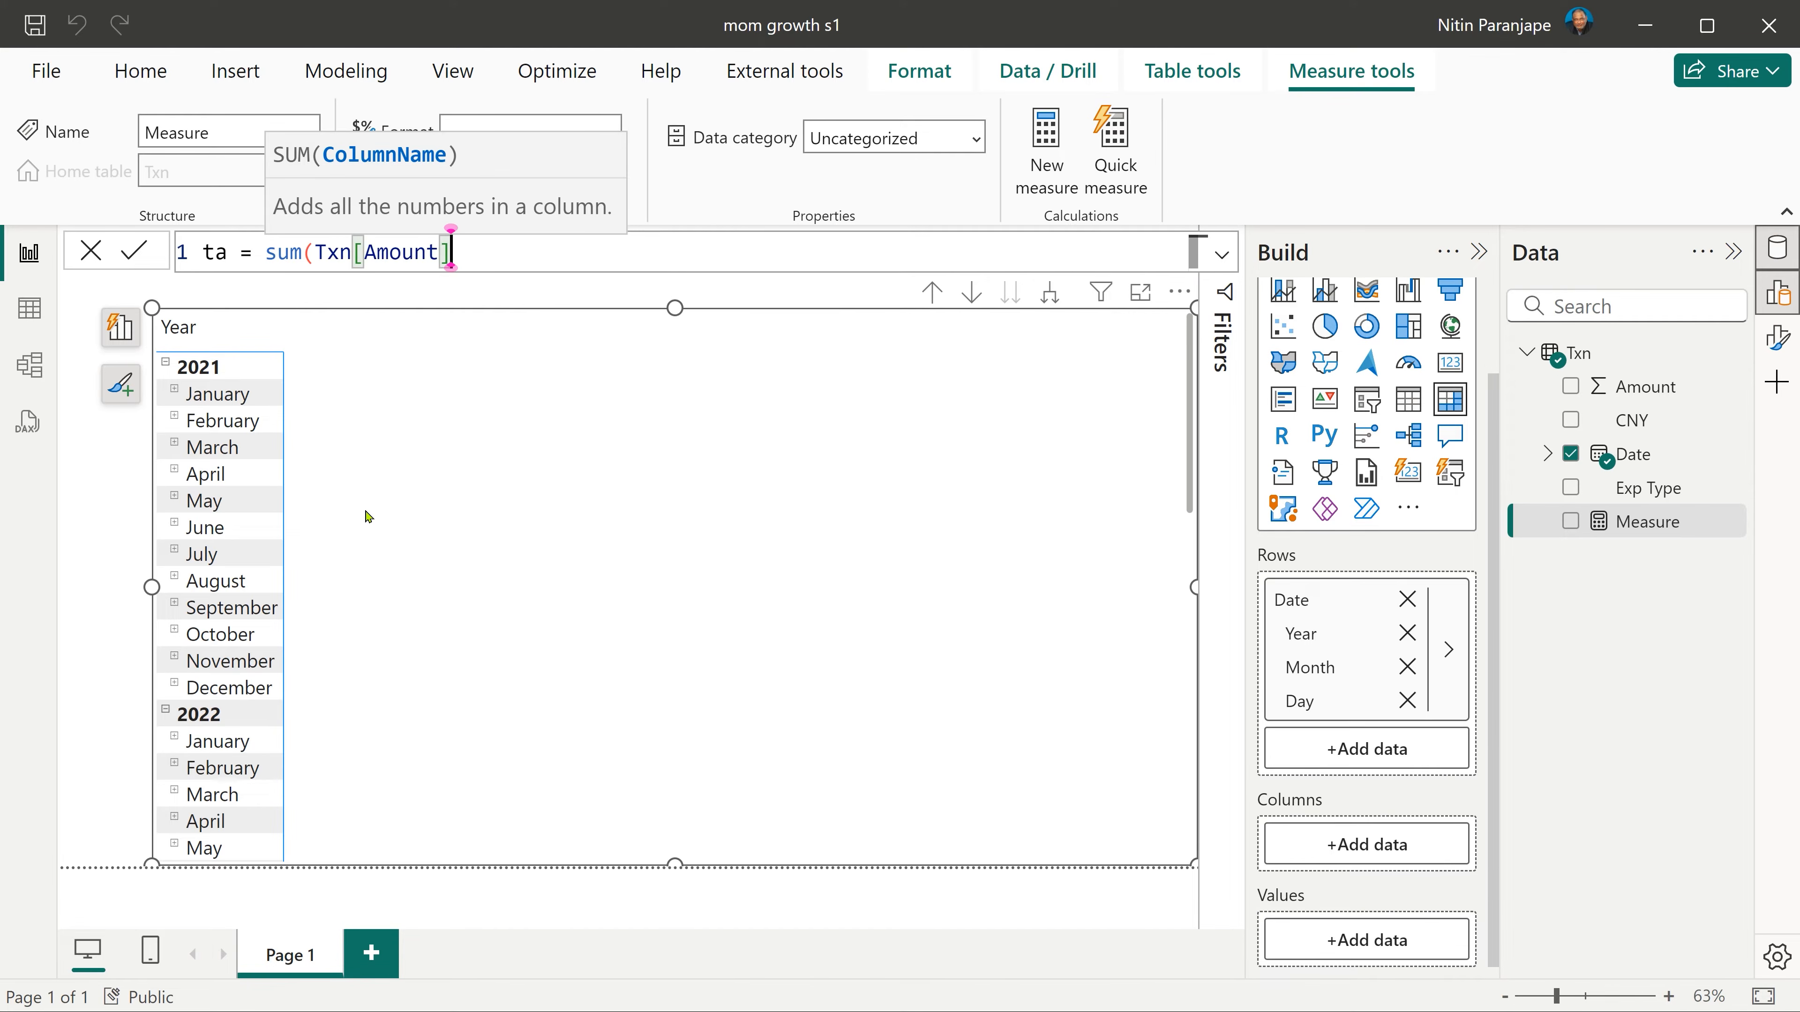
pyautogui.write(')')
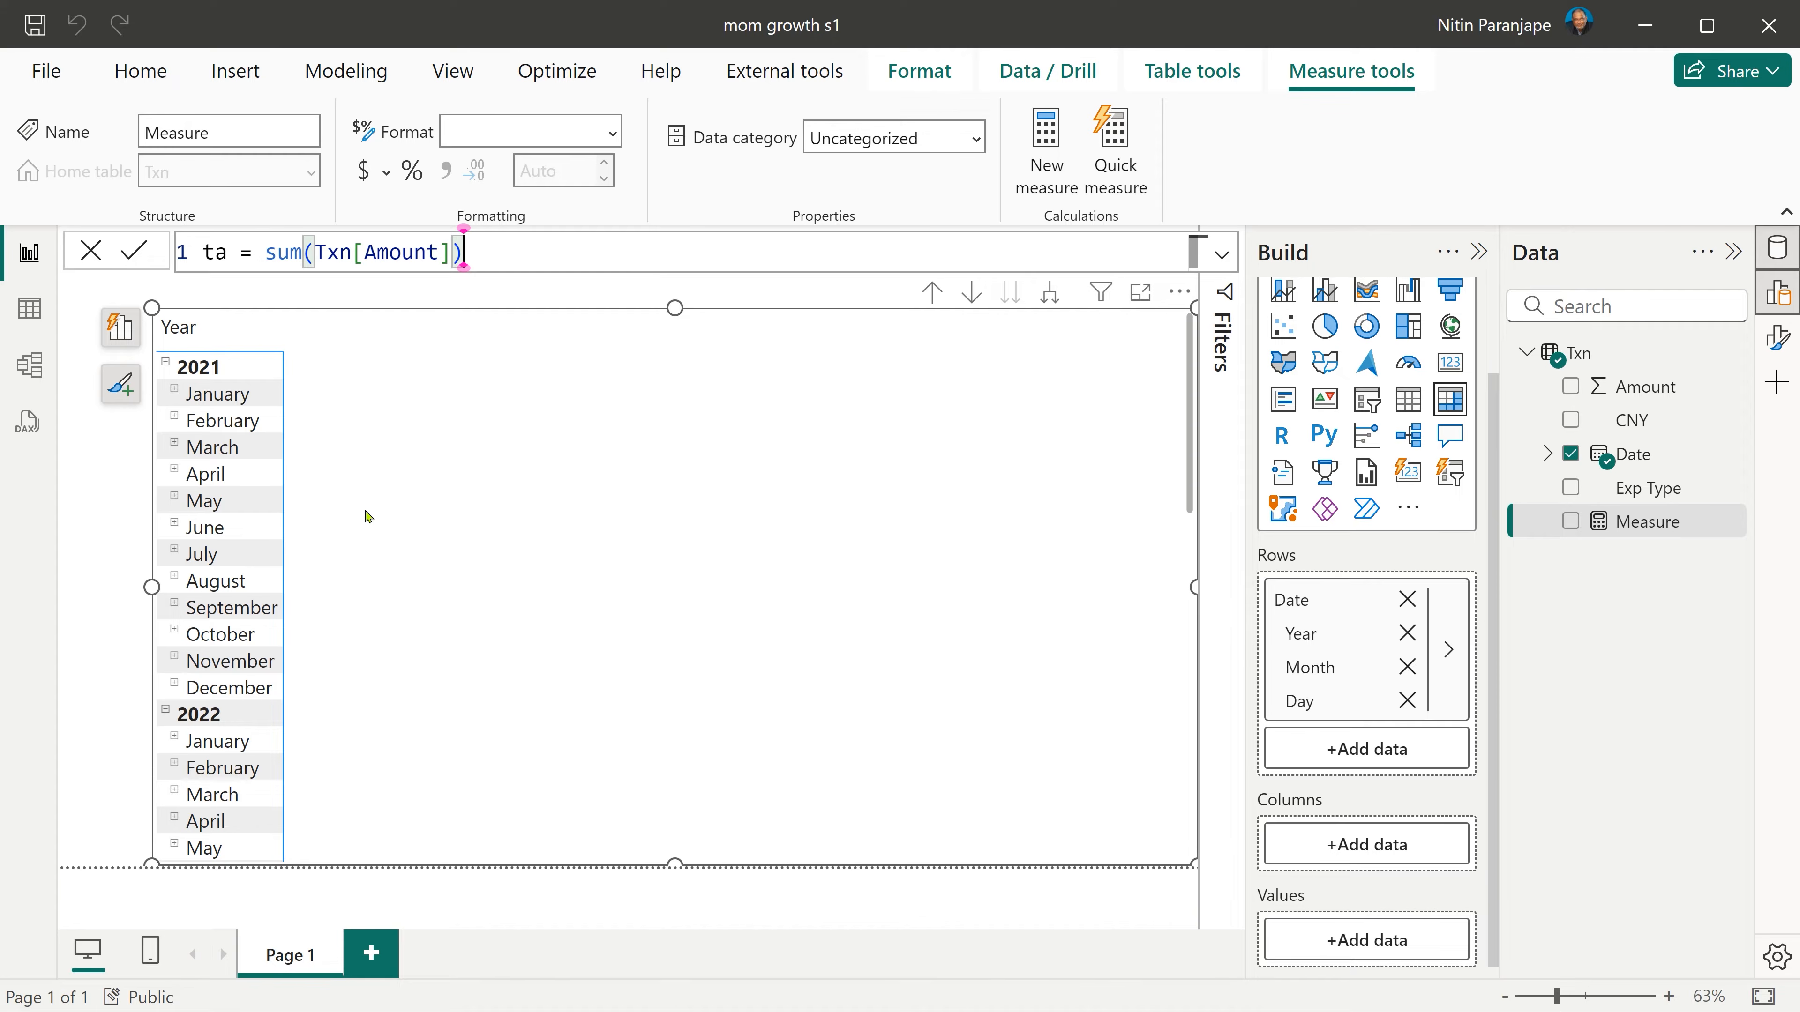
pyautogui.press('Return')
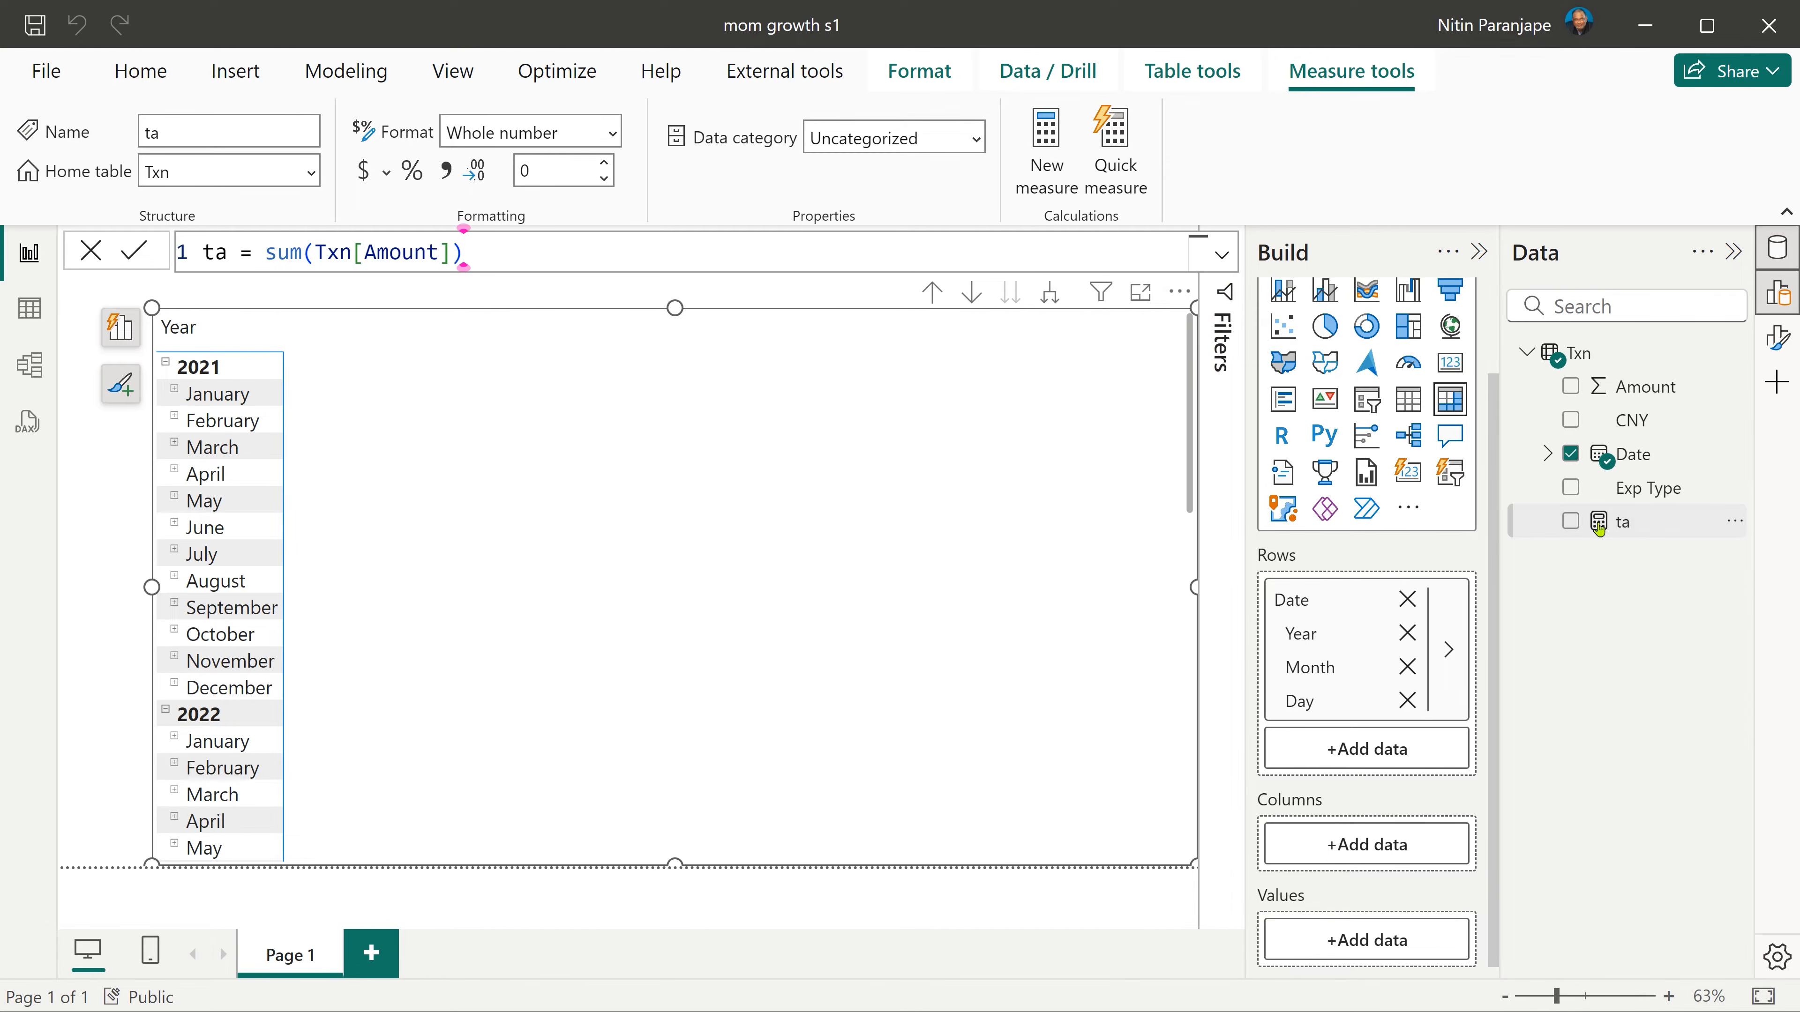
# - Add the ta measure to the matrix values and review the monthly amounts across all years
pyautogui.moveTo(1603, 528); pyautogui.dragTo(1375, 940)
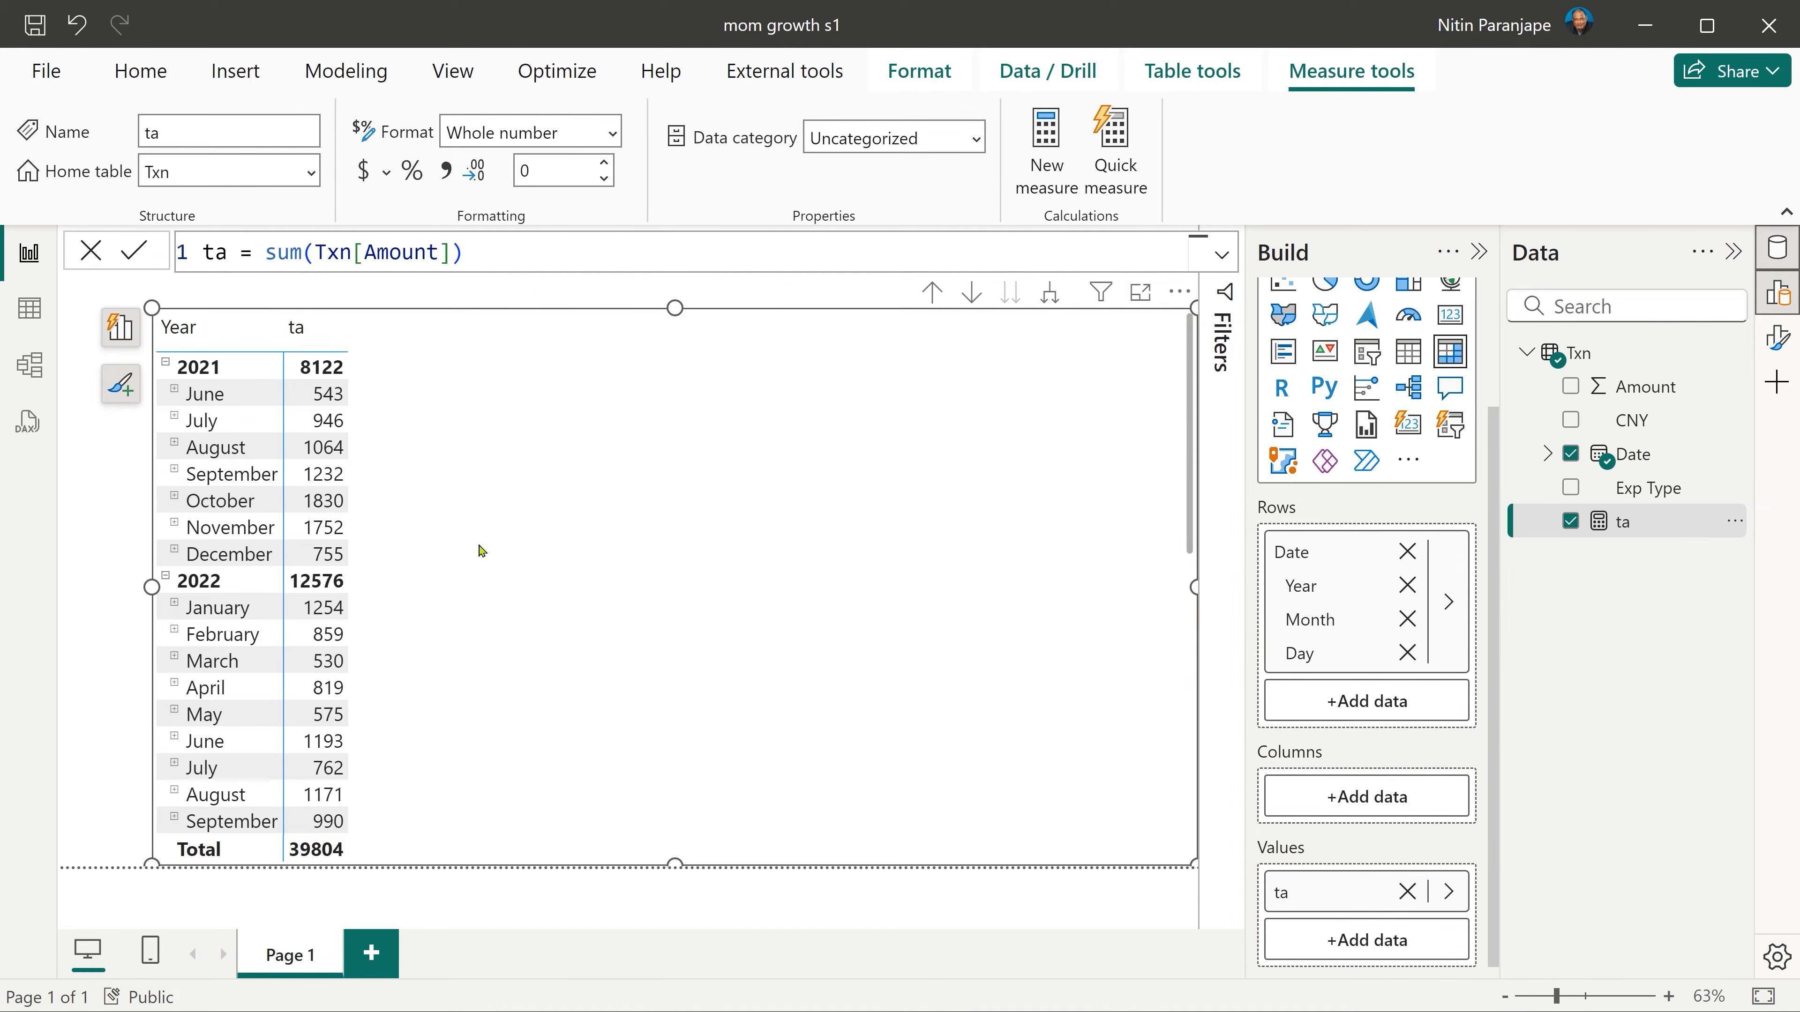
pyautogui.scroll(-6, 562, 551)
pyautogui.scroll(-2, 567, 549)
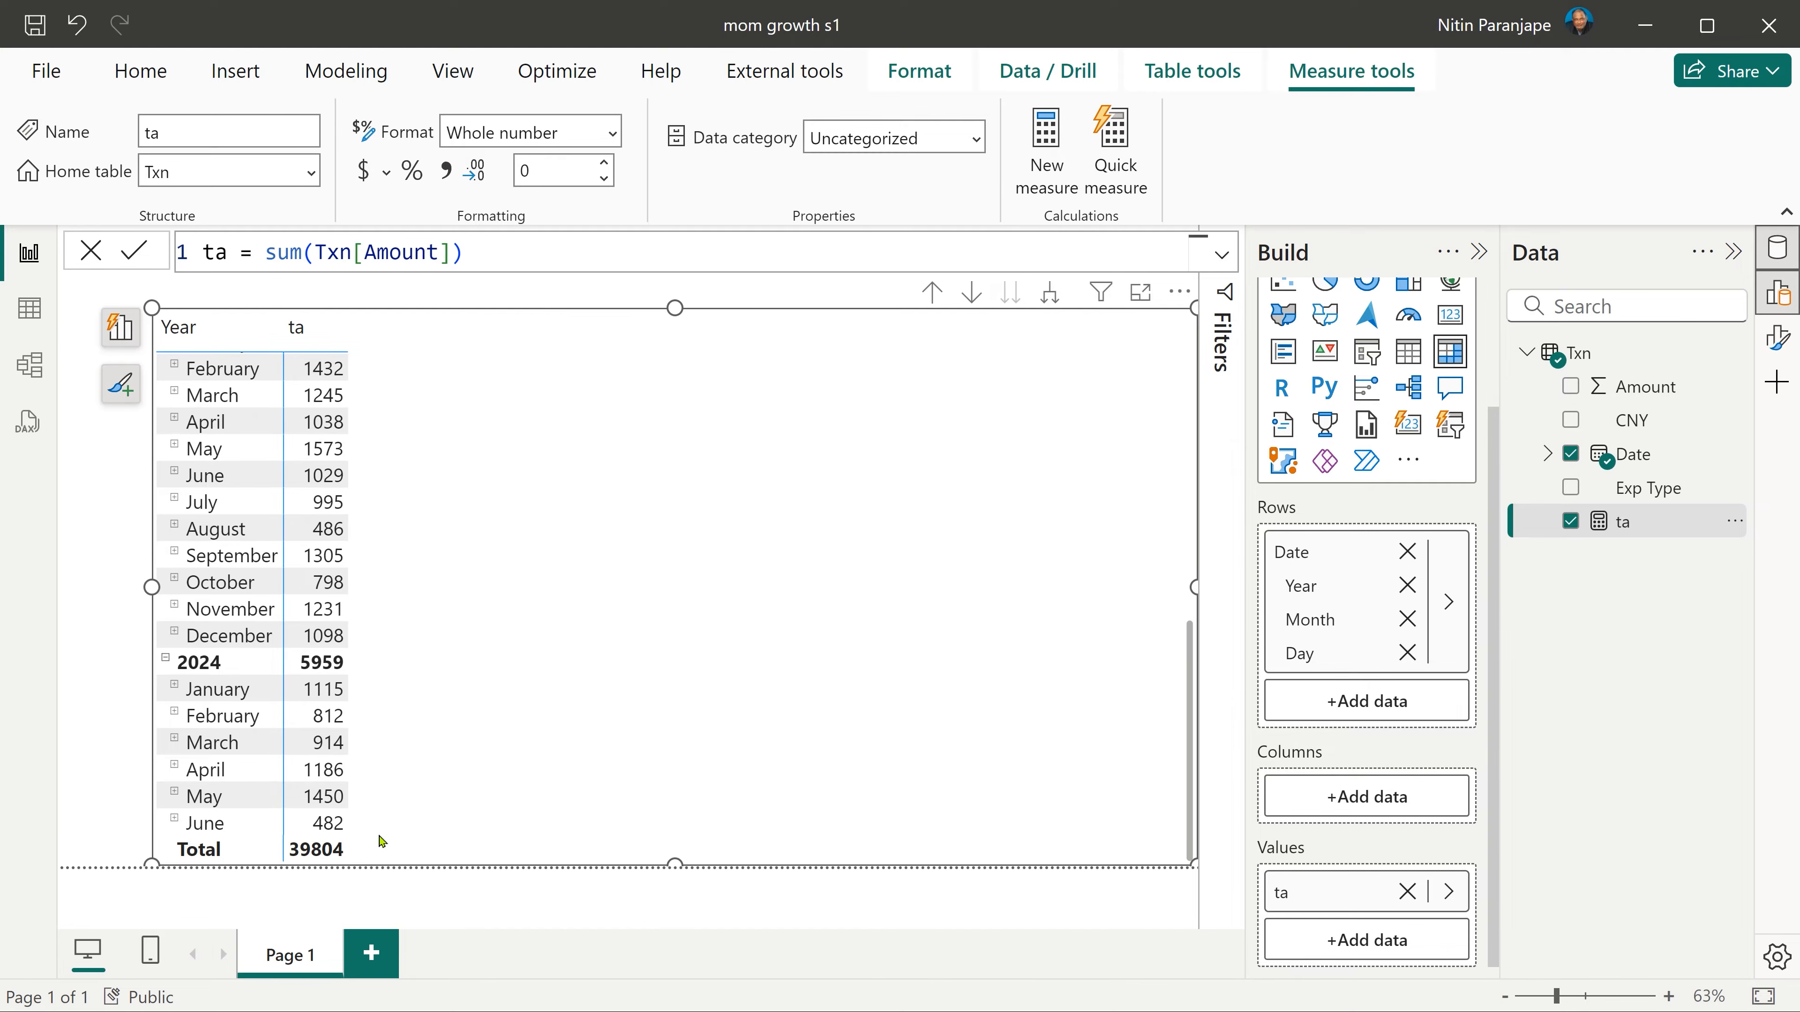
pyautogui.scroll(8, 397, 674)
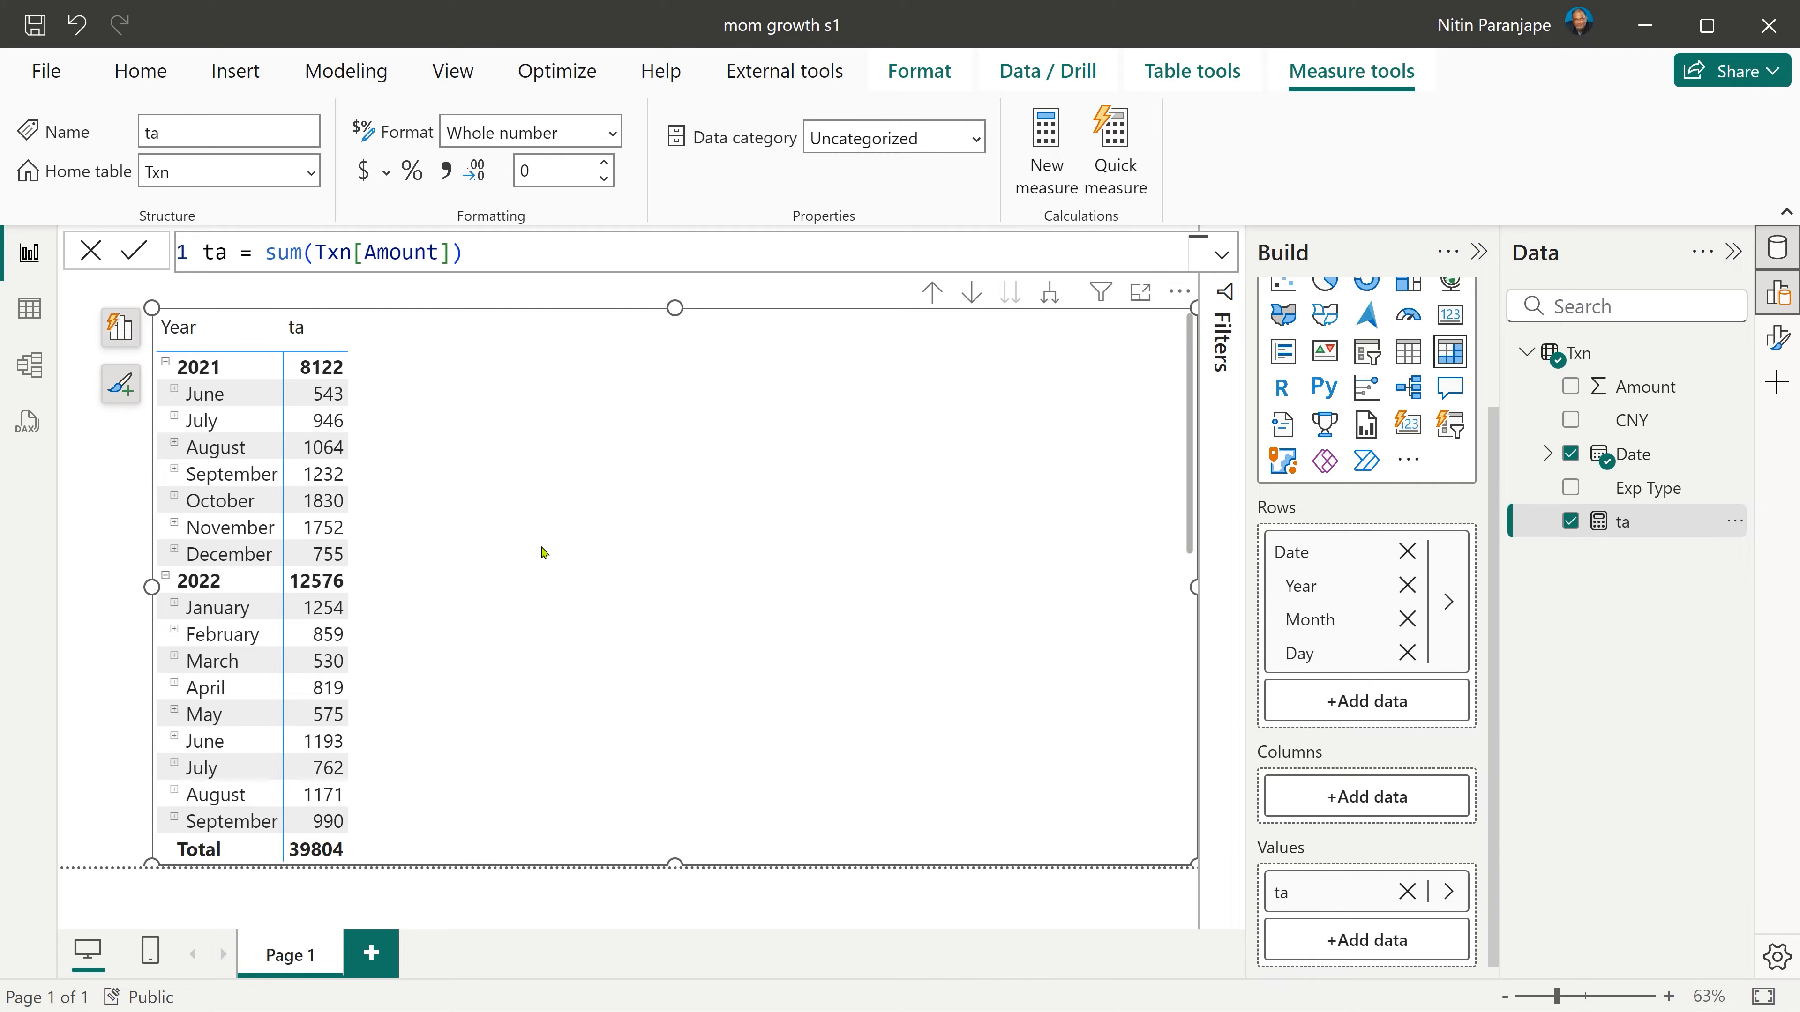
# - Begin a new measure named pma that calculates [ta] with the PREVIOUSMONTH function as its filter
pyautogui.click(1046, 149)
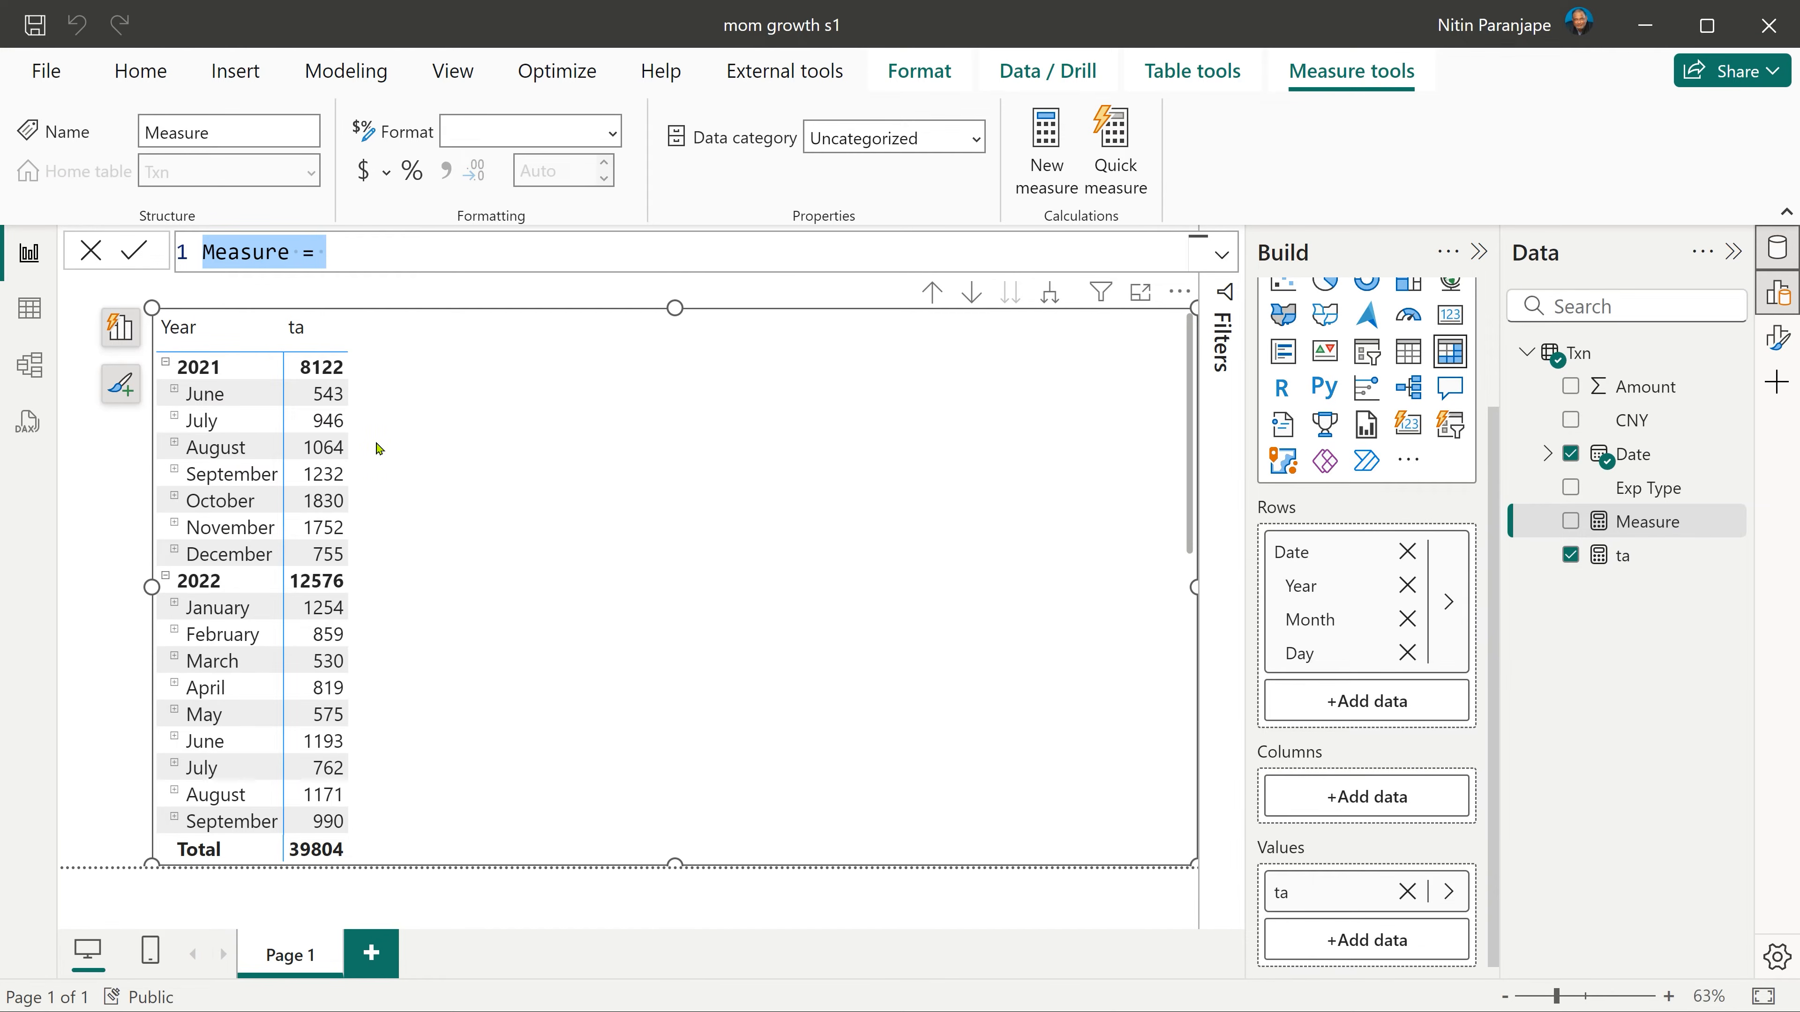
pyautogui.write('pma = ')
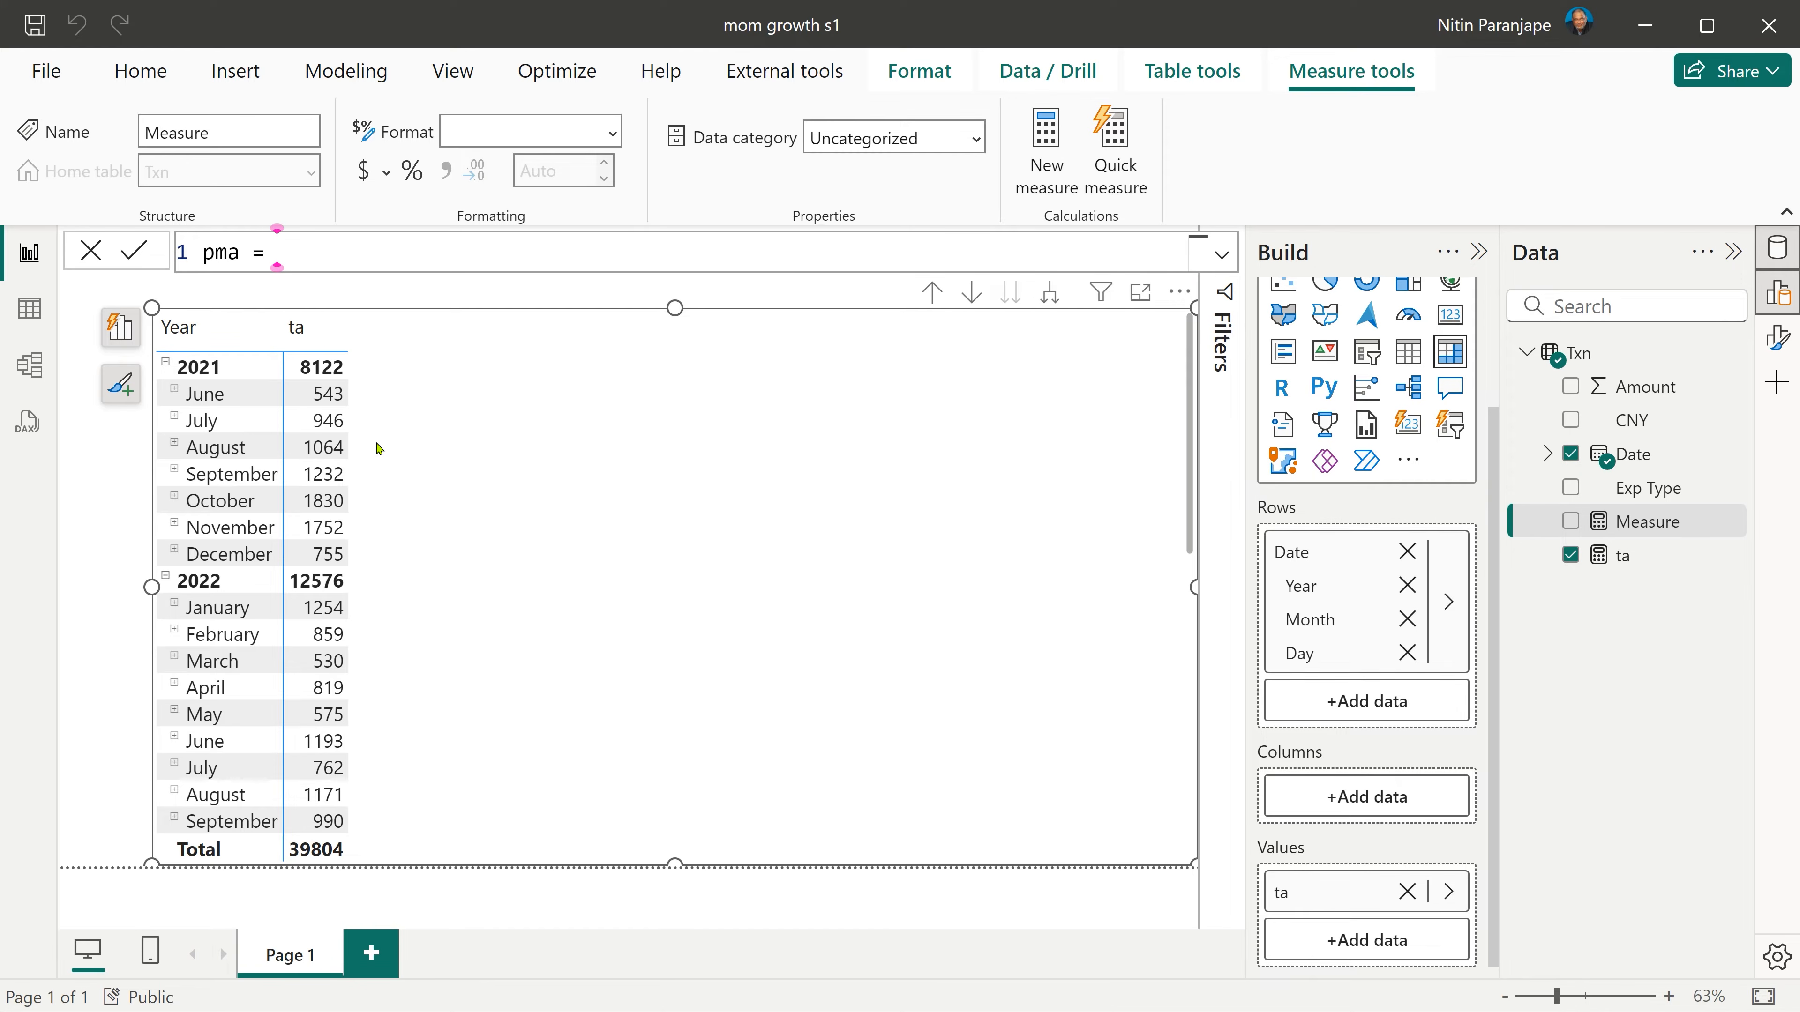
pyautogui.write('calculate (')
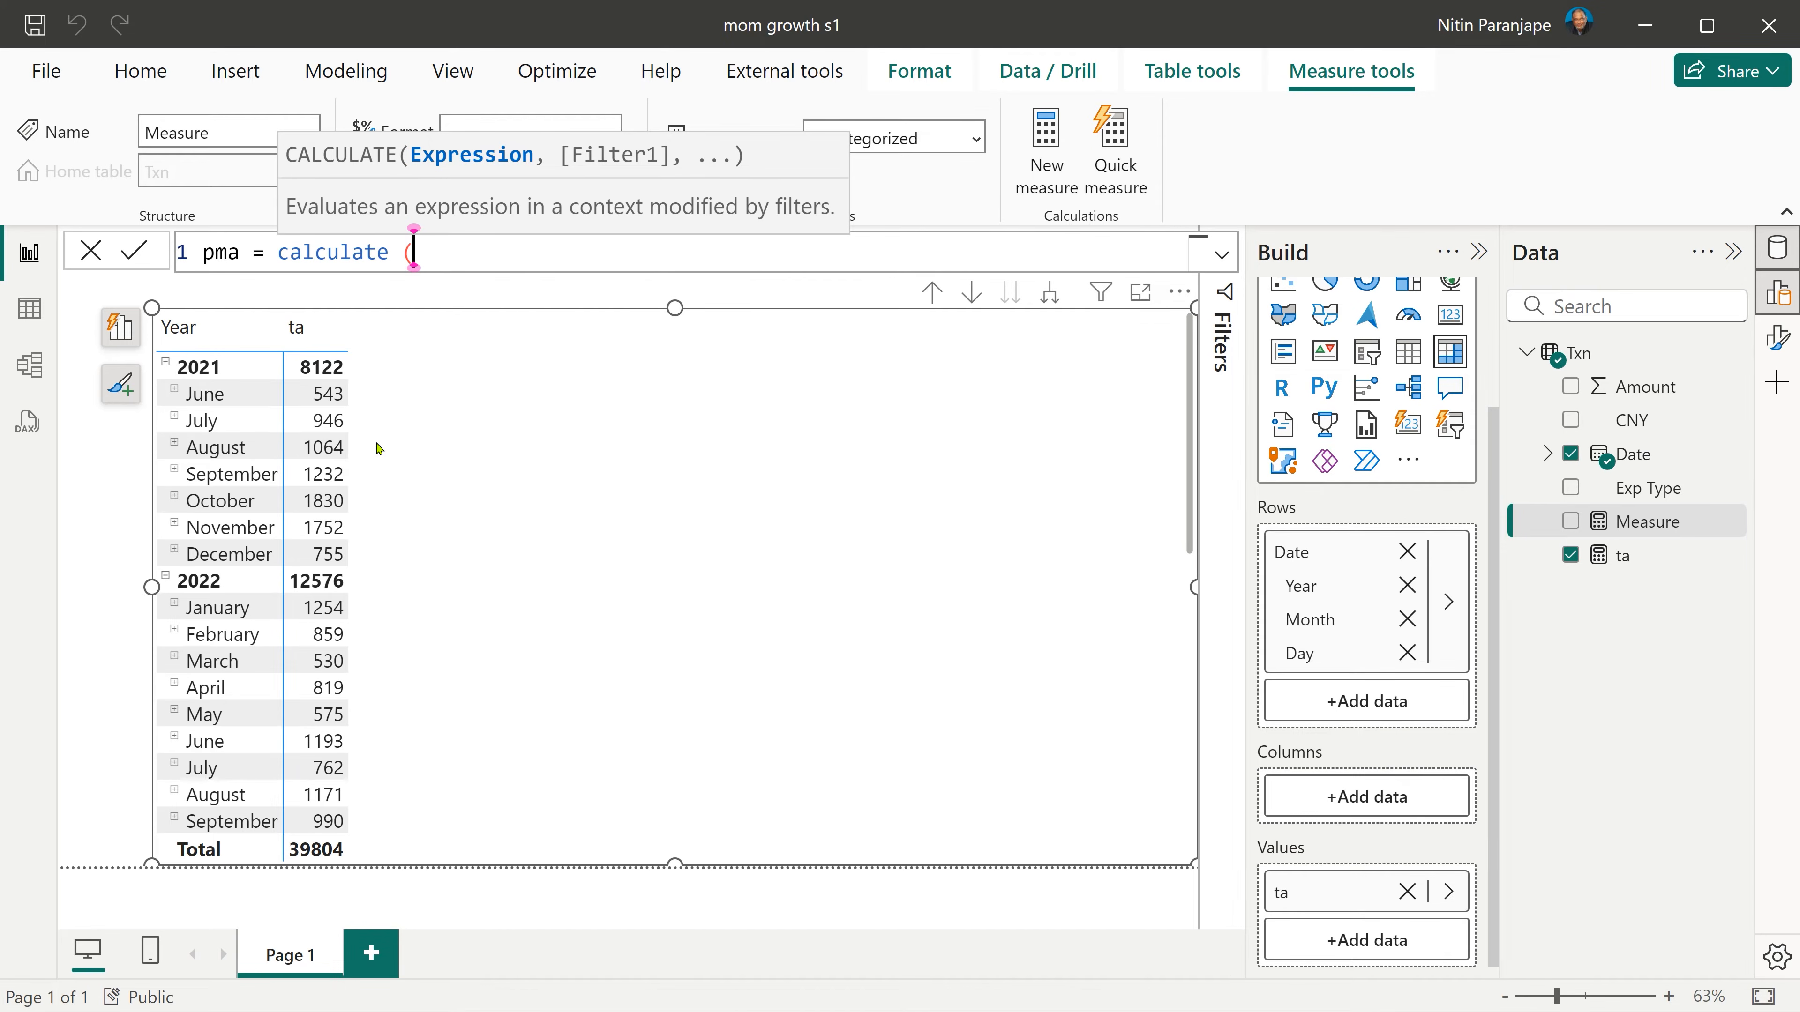
pyautogui.write('[ta')
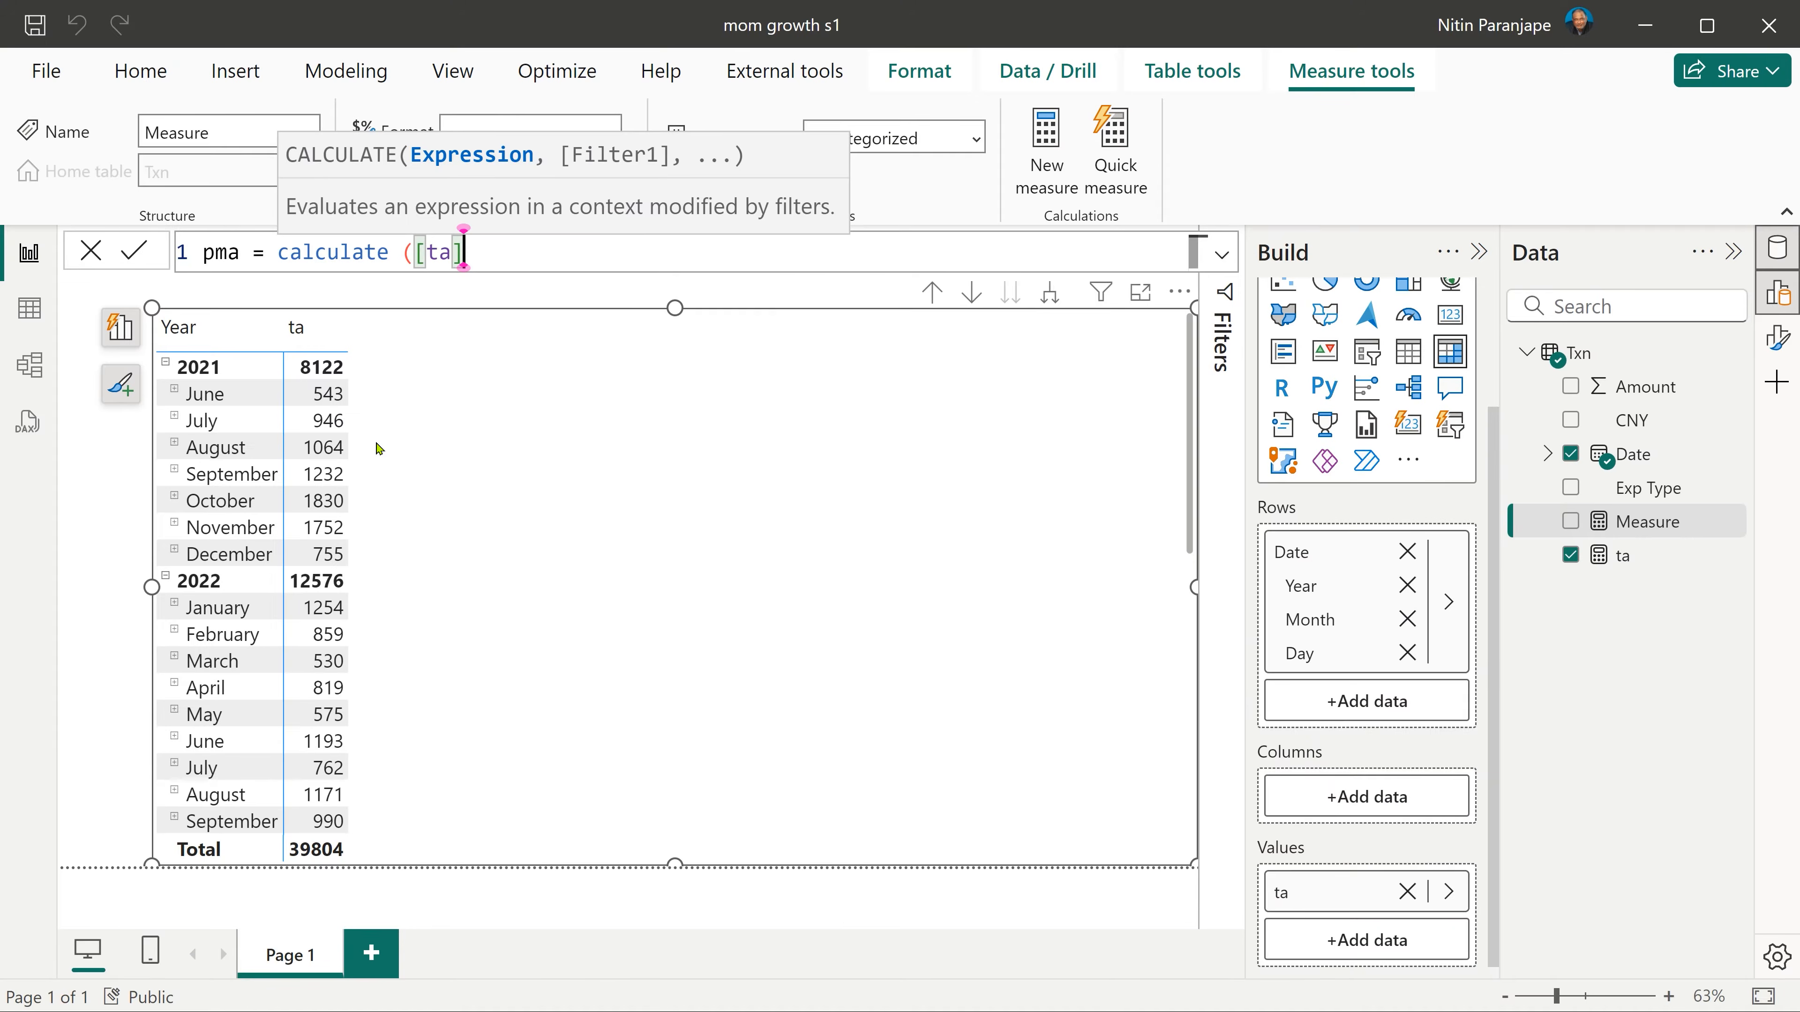
pyautogui.write(',')
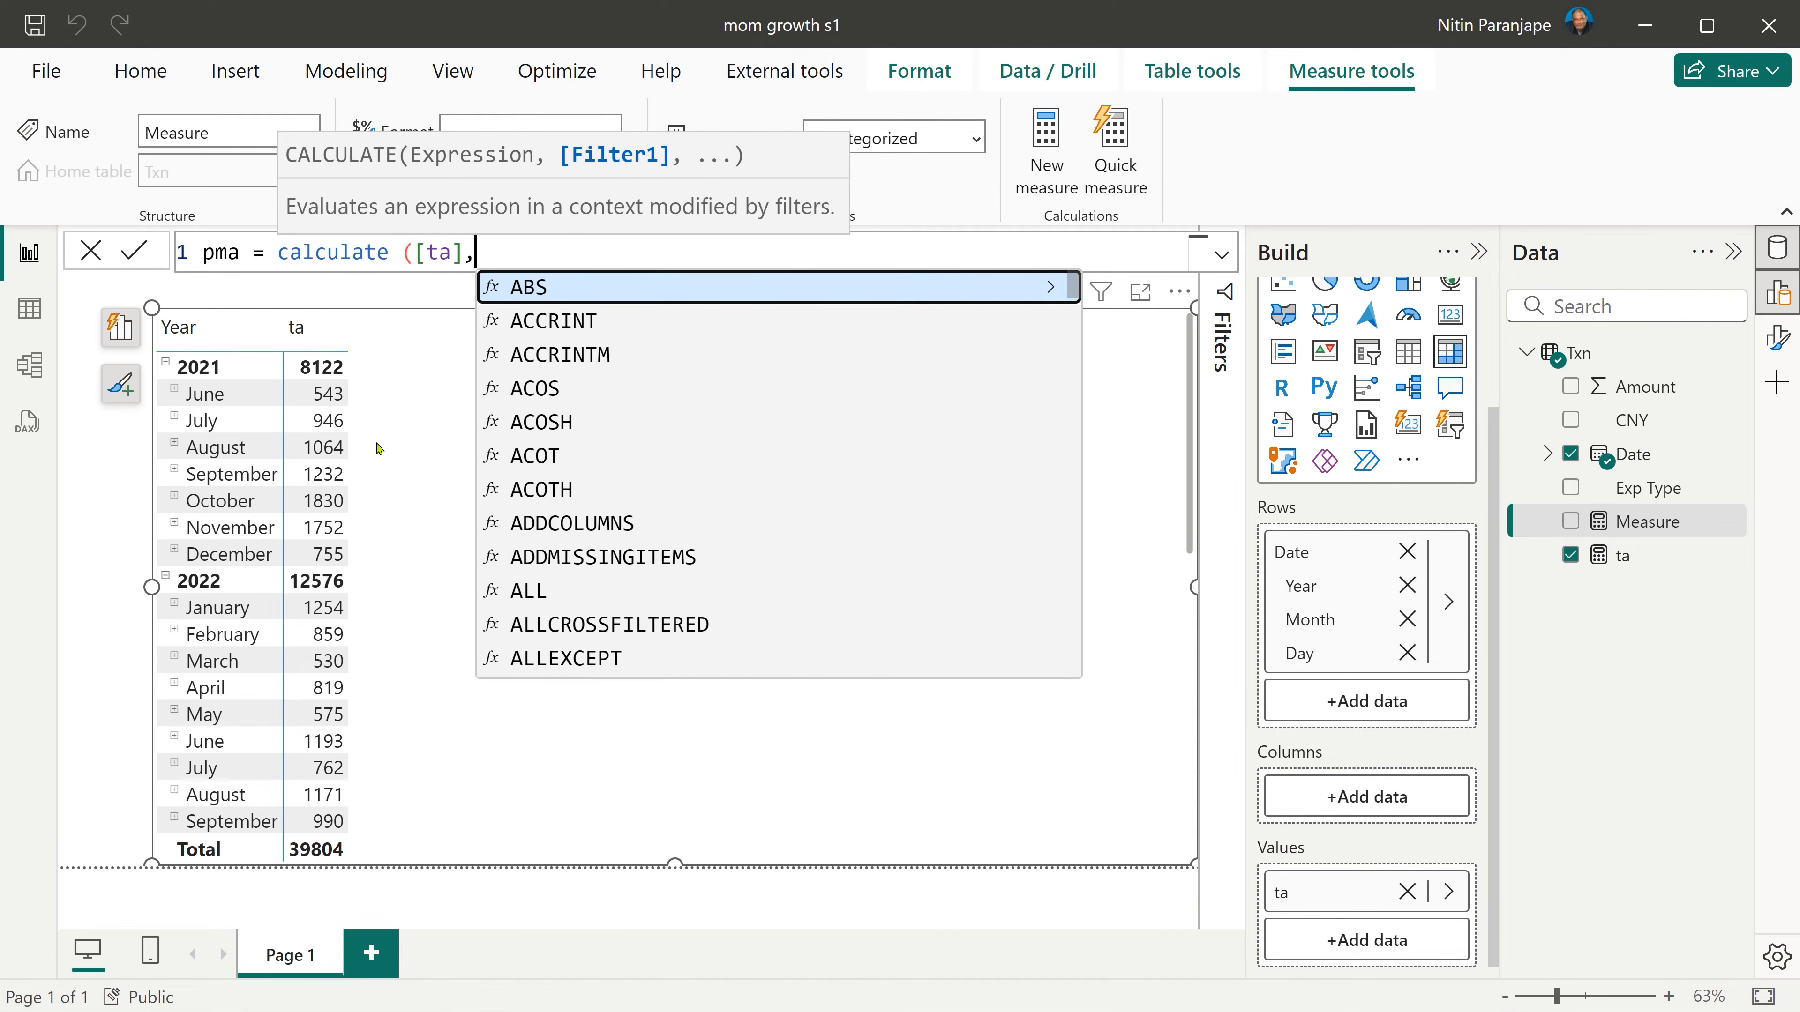
pyautogui.write('previ')
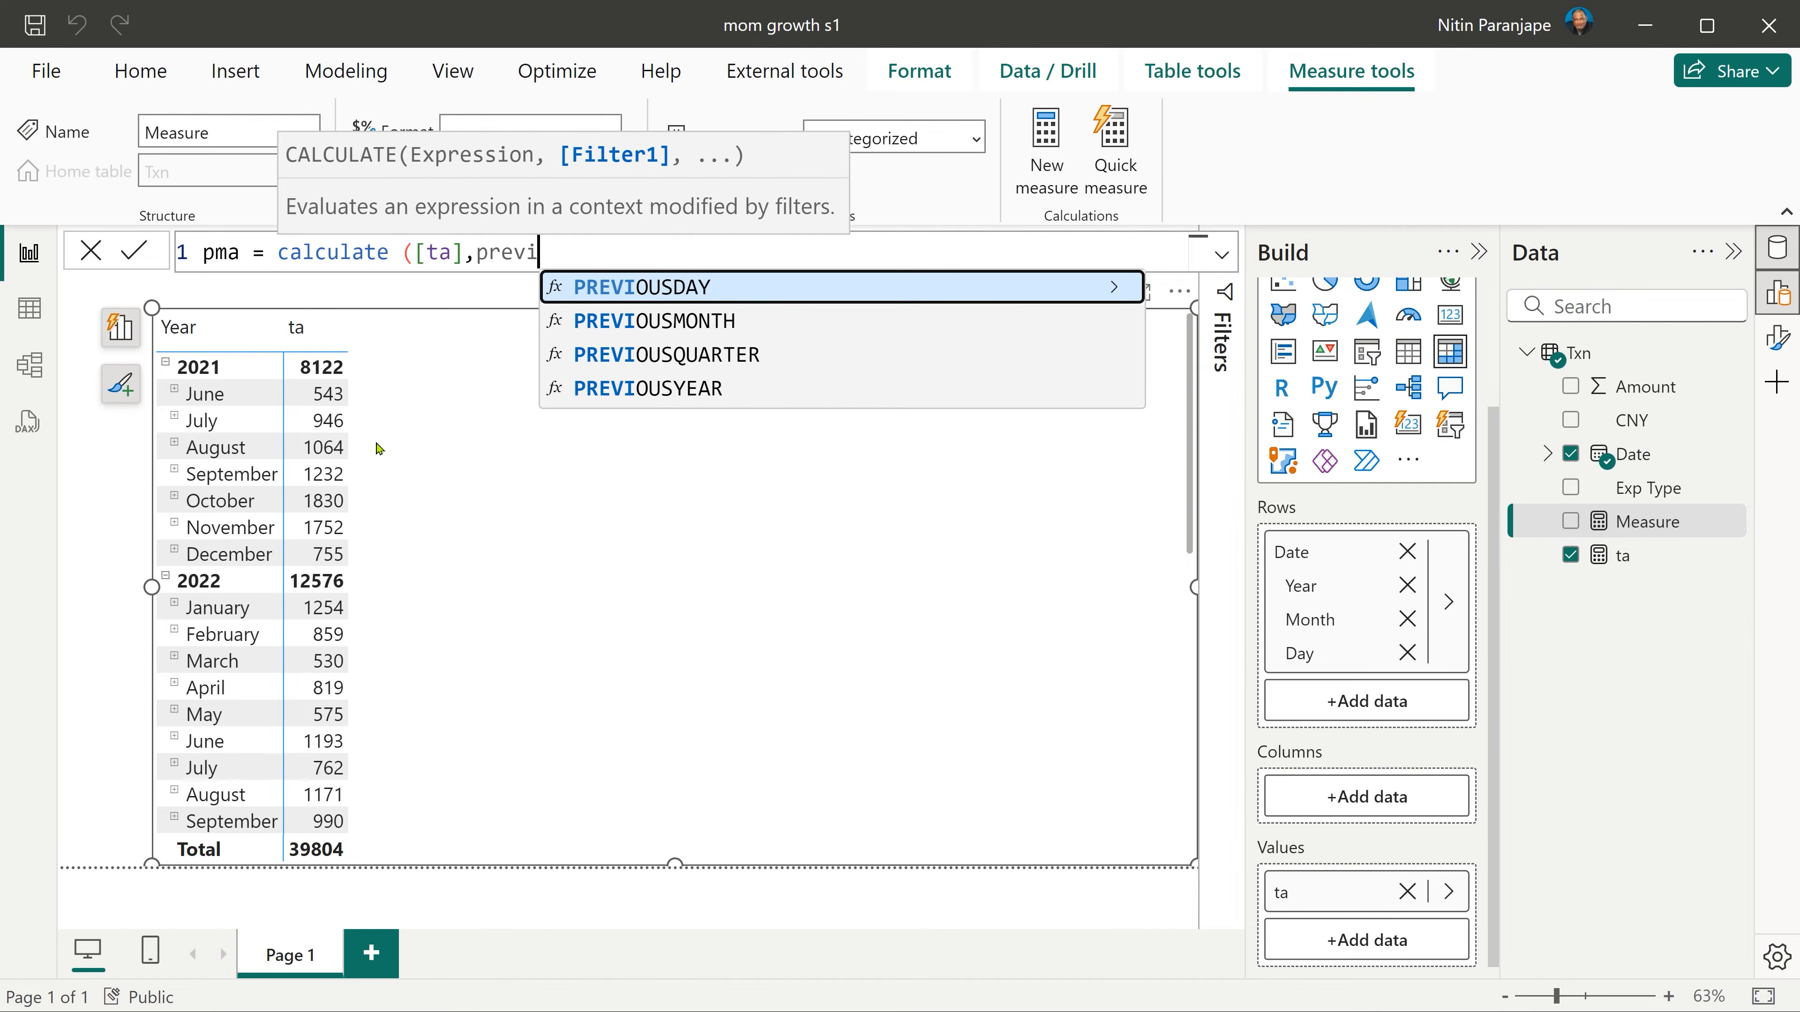
pyautogui.press('Down')
pyautogui.press('Tab')
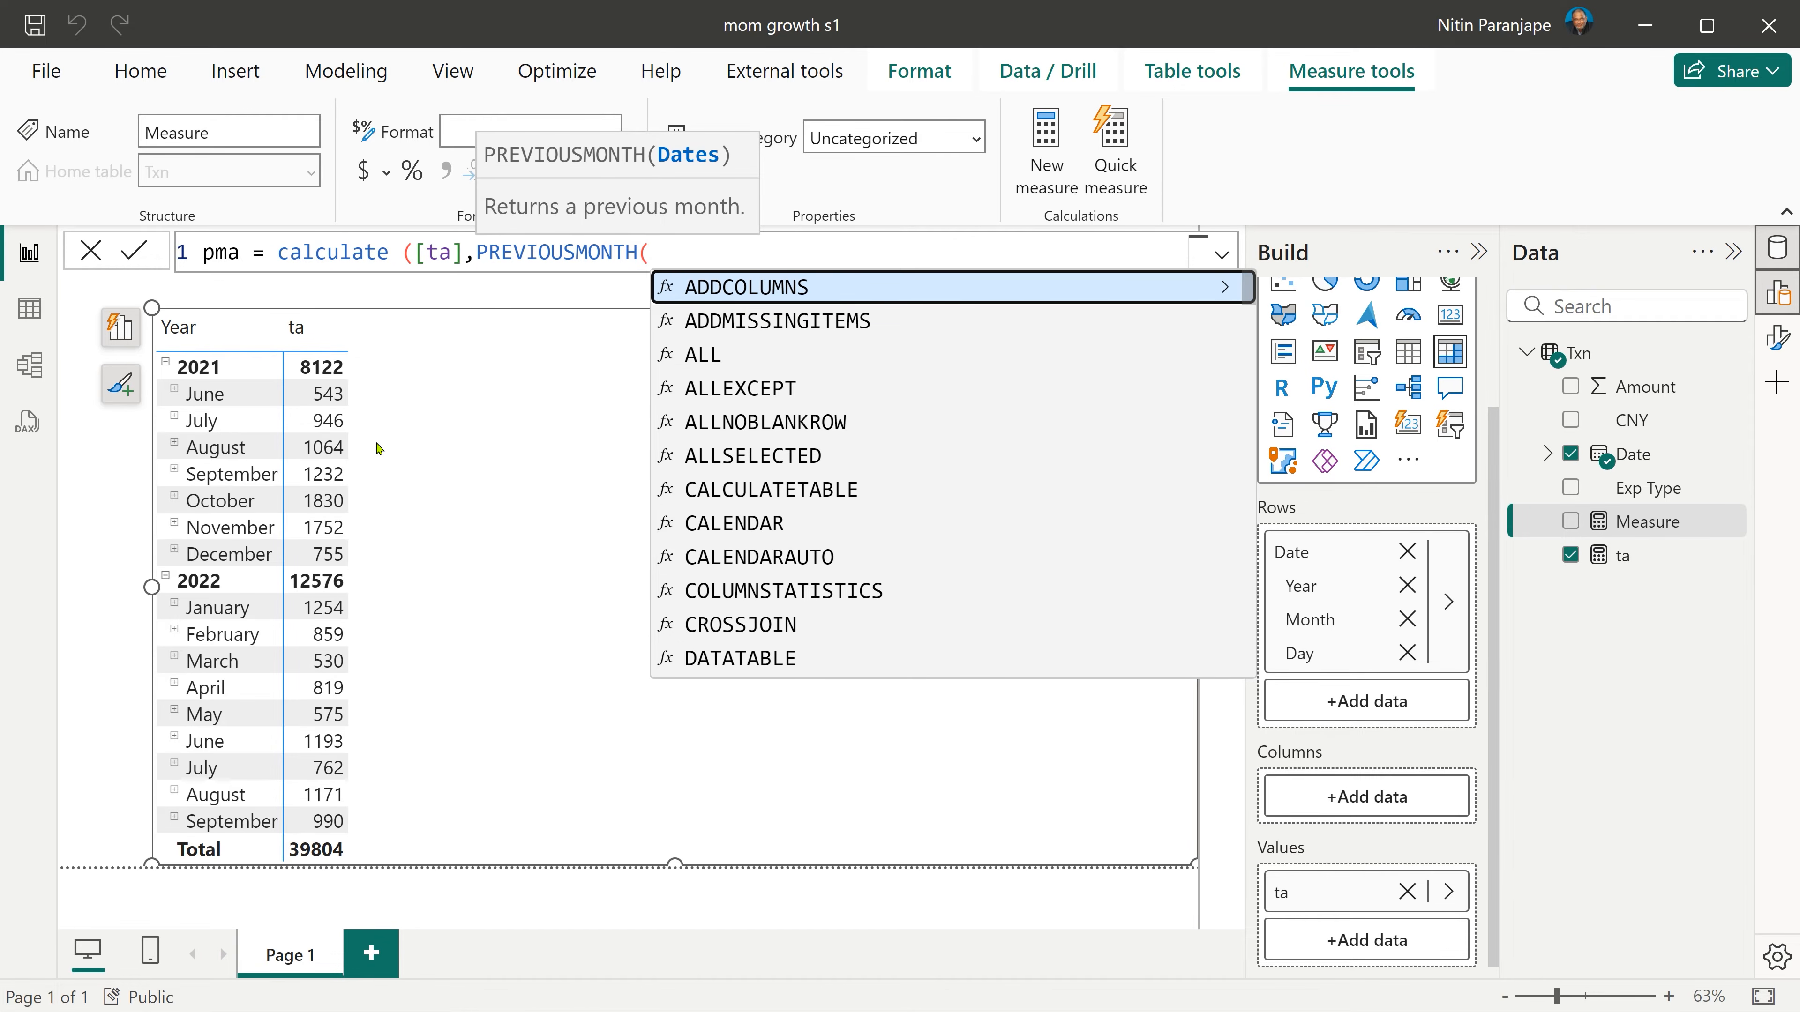
# - Complete the pma formula with Txn[Date].[Date] as the PREVIOUSMONTH dates, and add pma to the matrix values
pyautogui.write('txn')
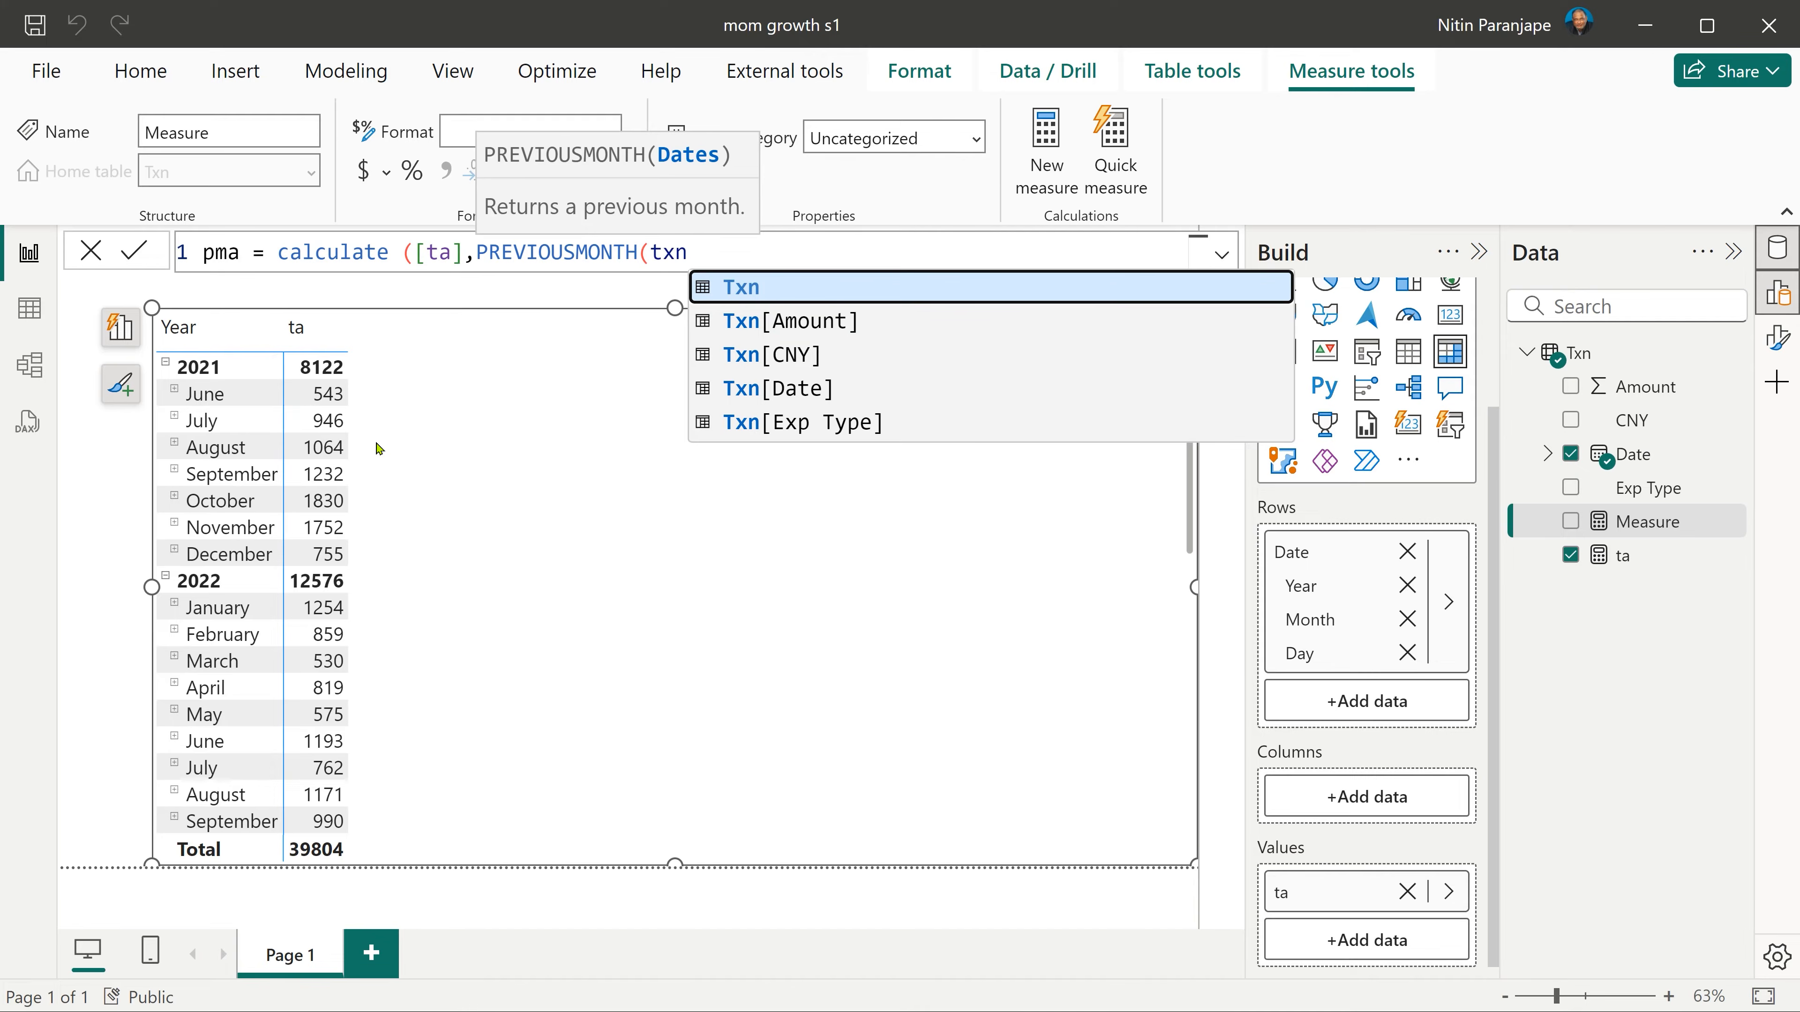
pyautogui.press('Down')
pyautogui.press('Down')
pyautogui.press('Down')
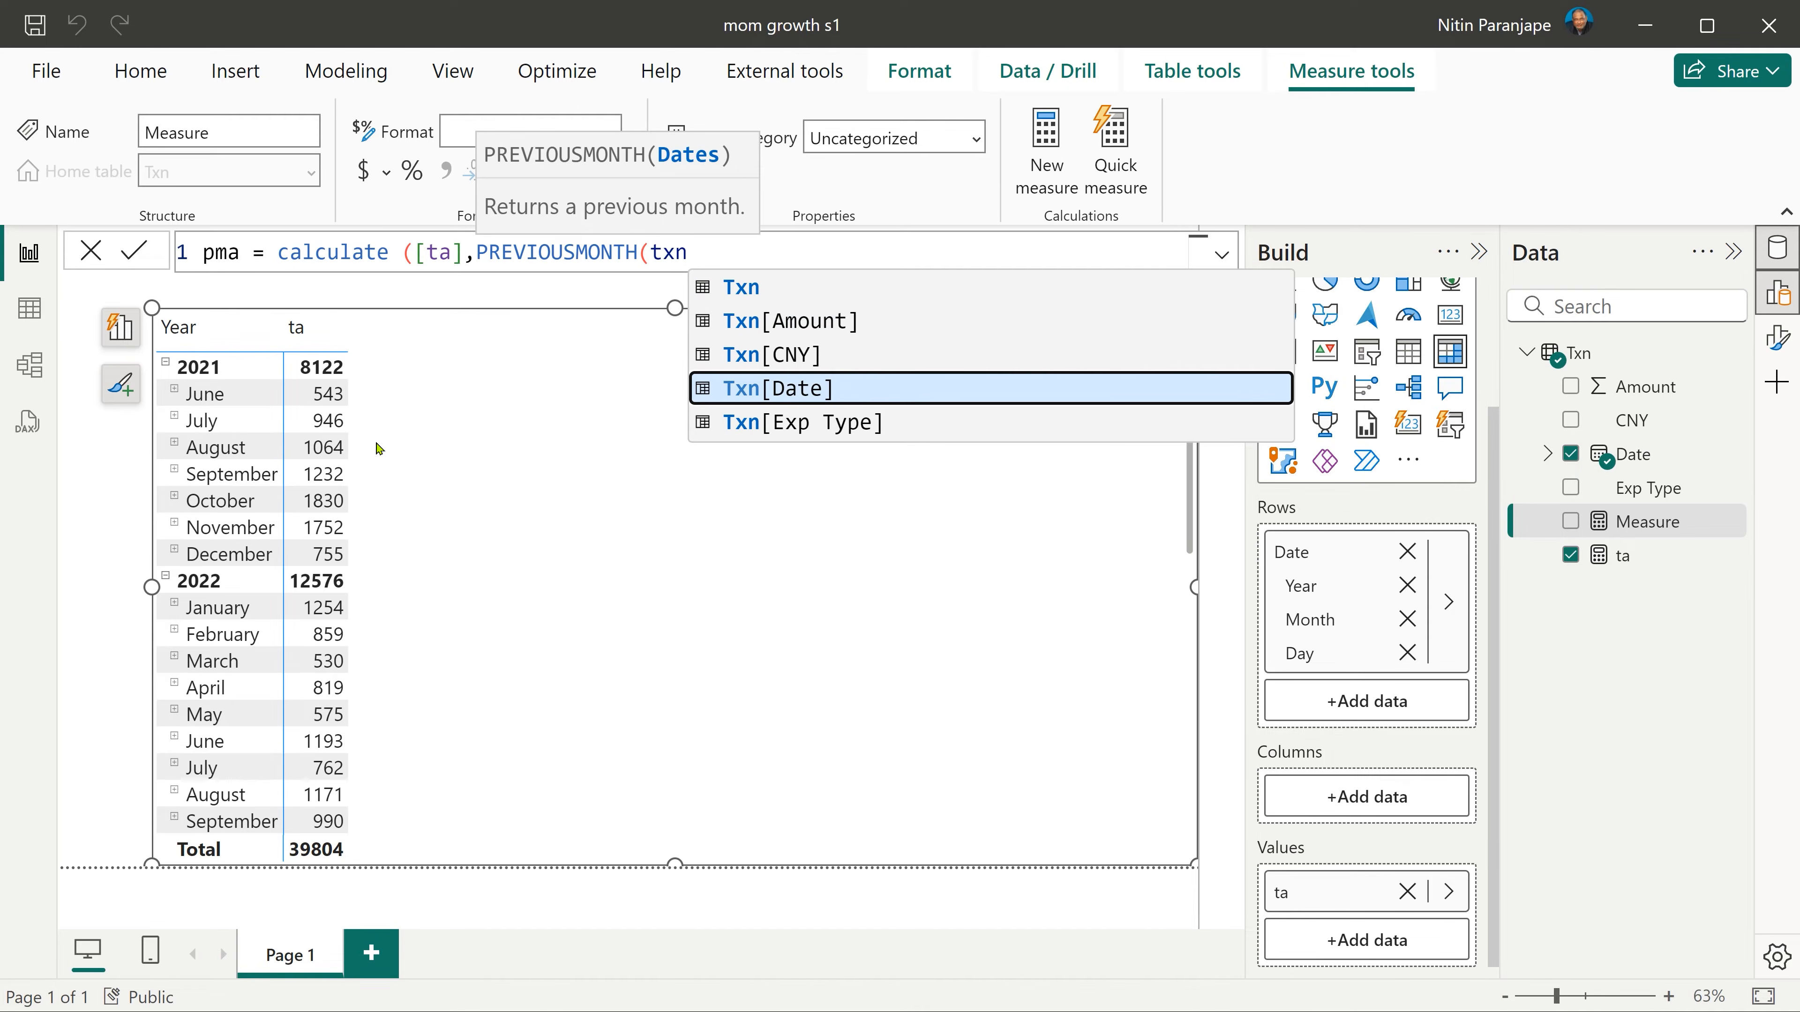
pyautogui.press('Tab')
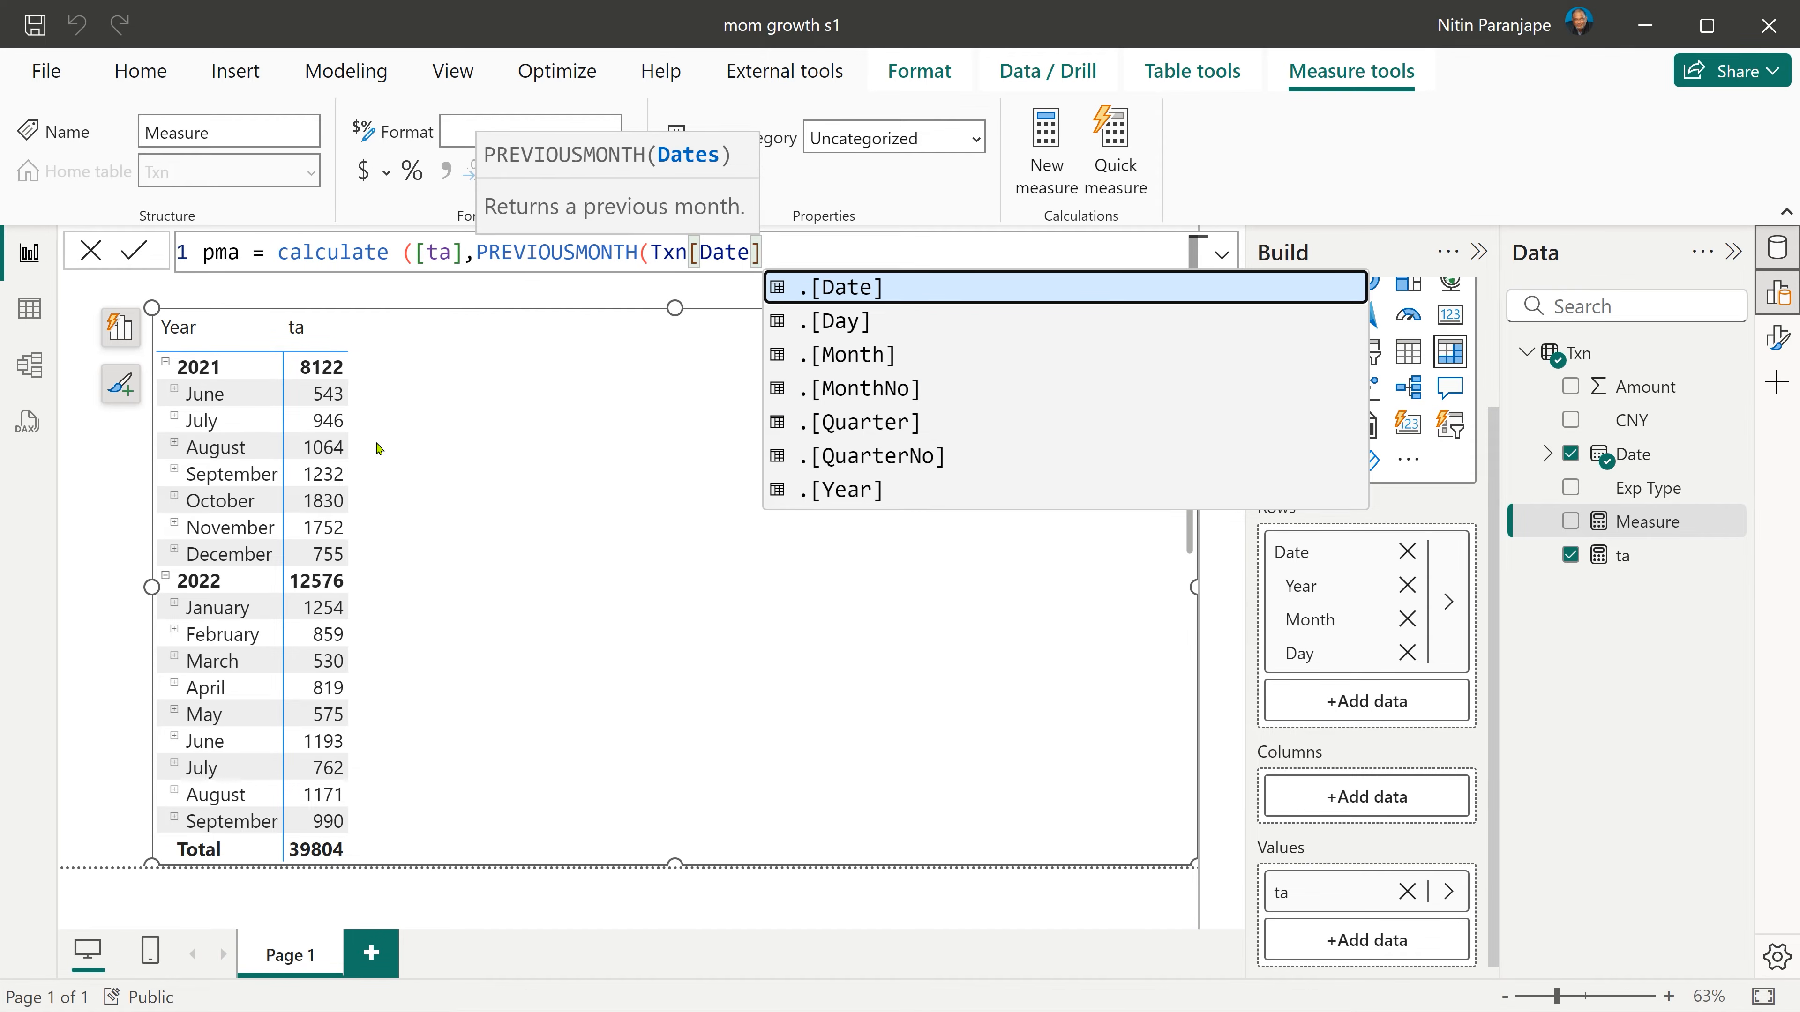
pyautogui.write('.')
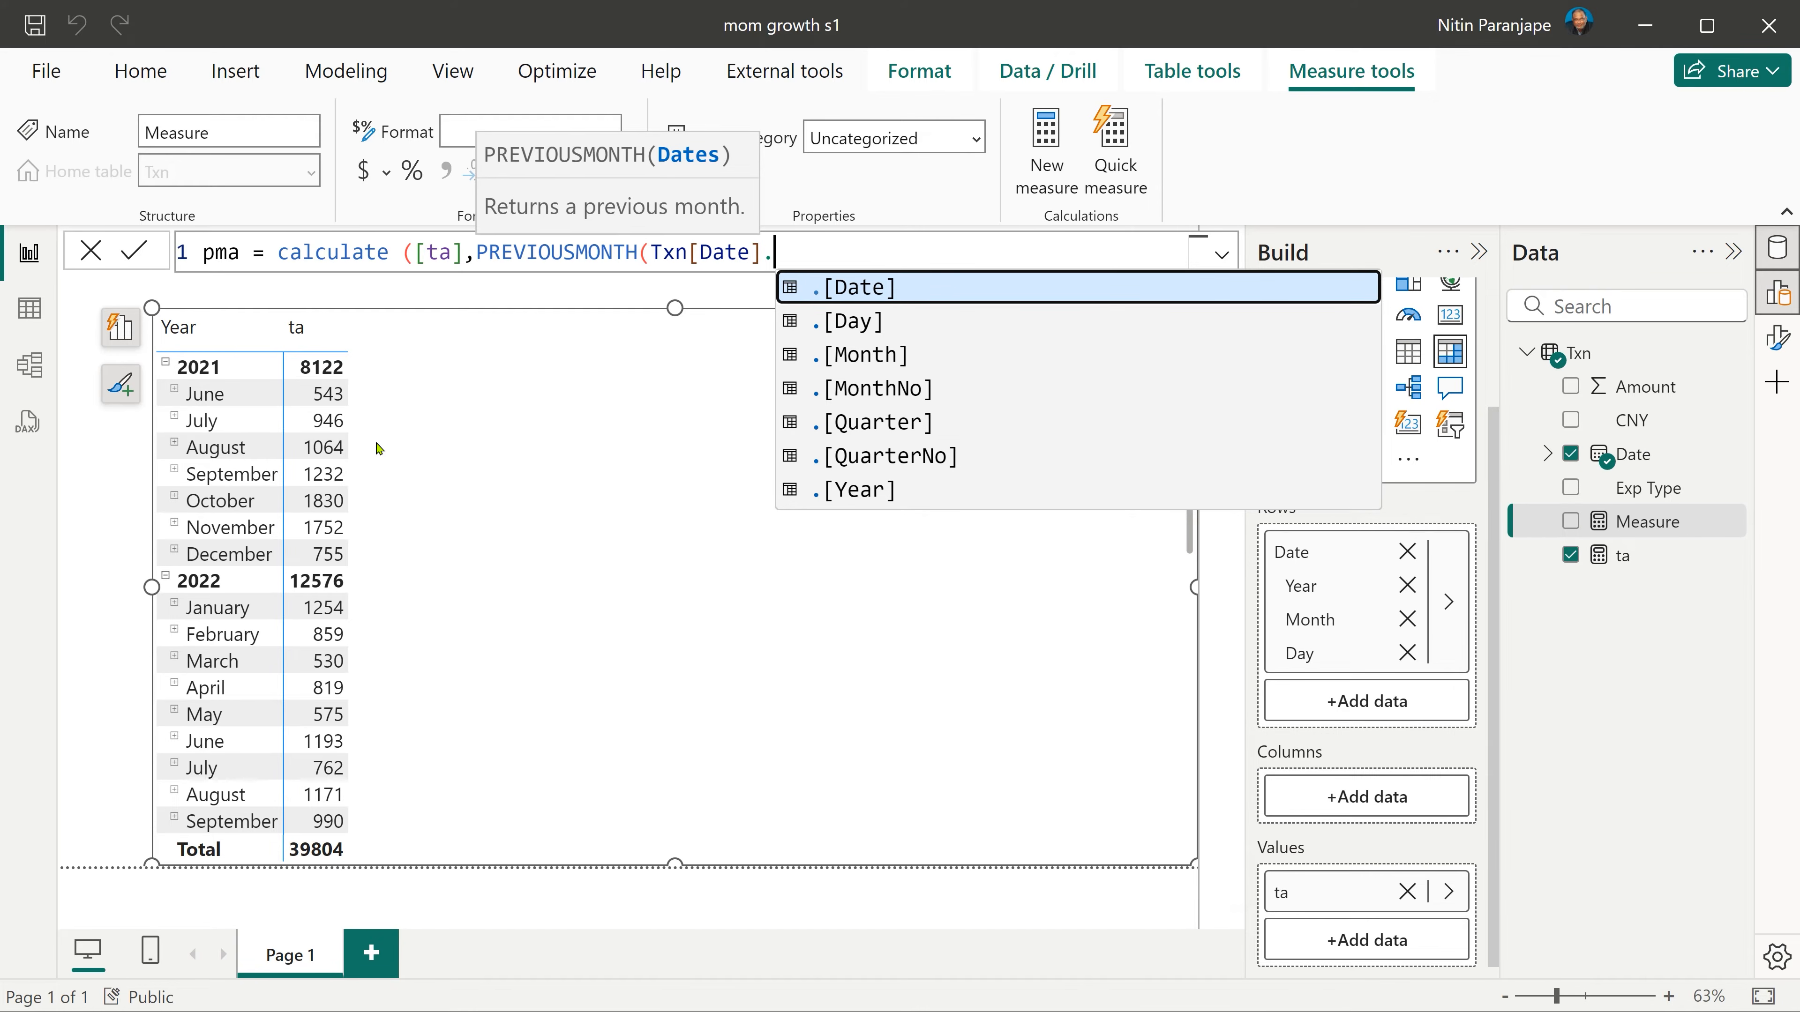
pyautogui.press('Tab')
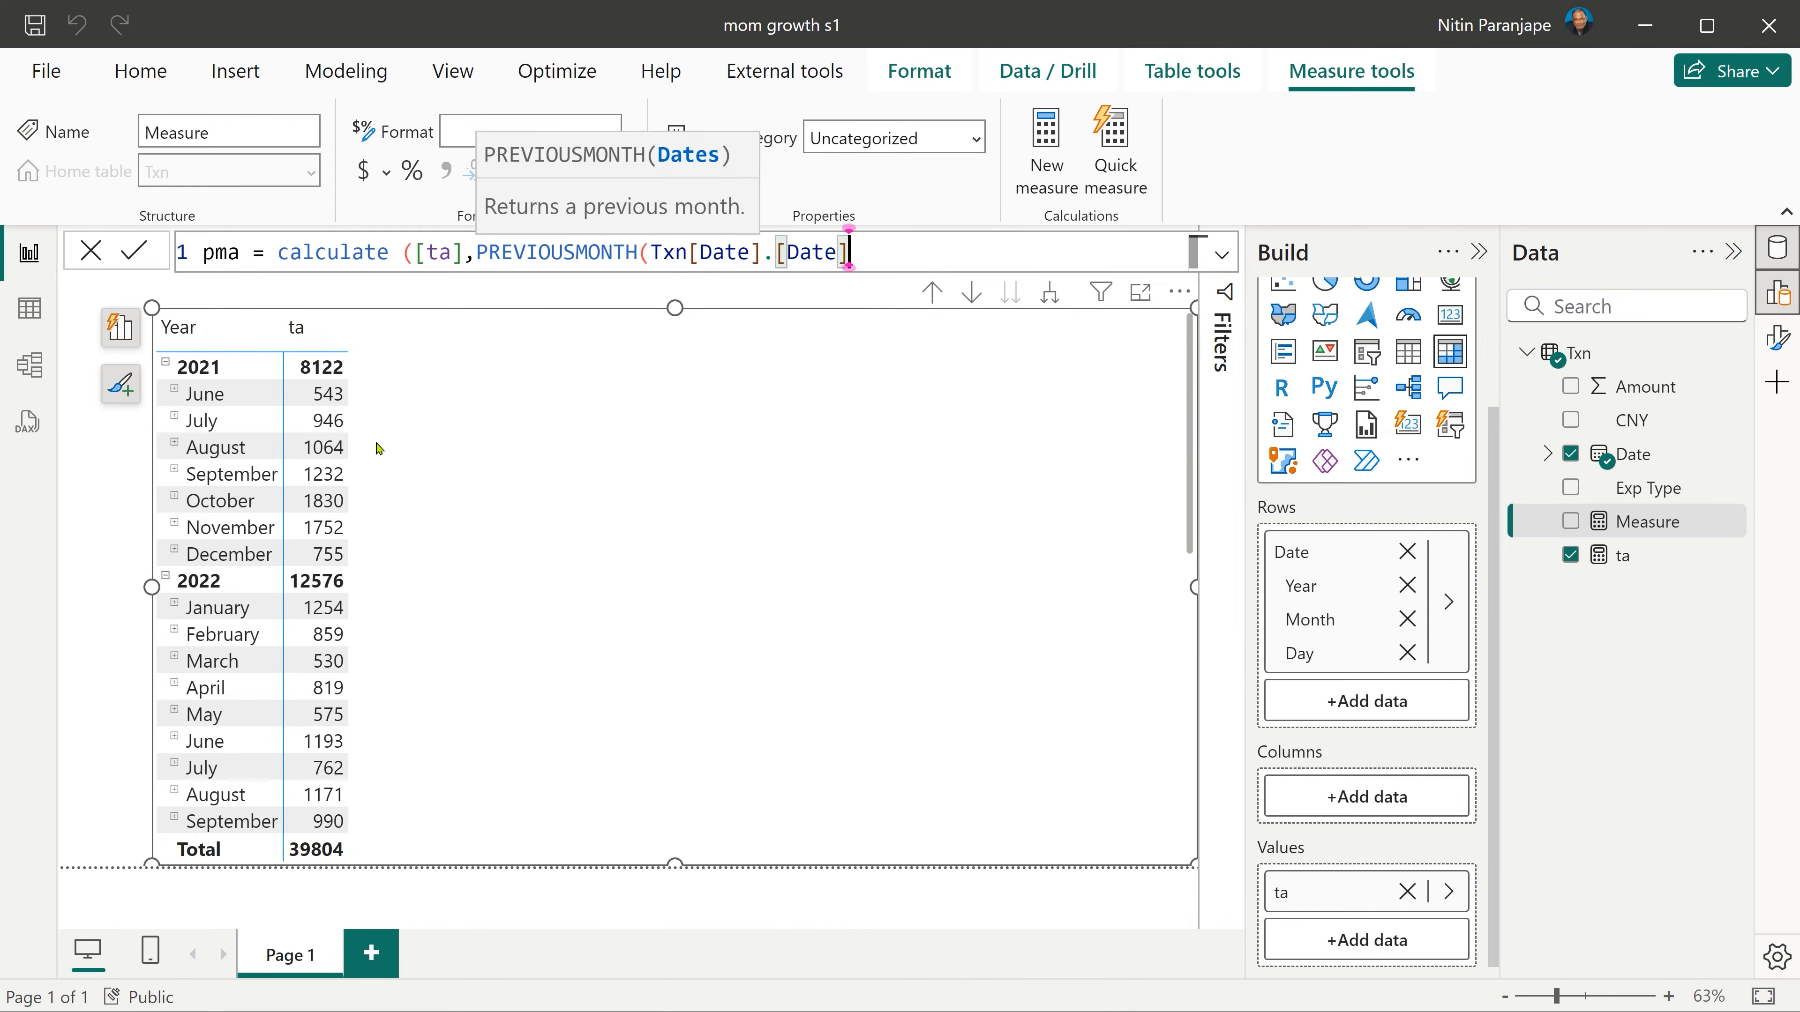
pyautogui.write(')')
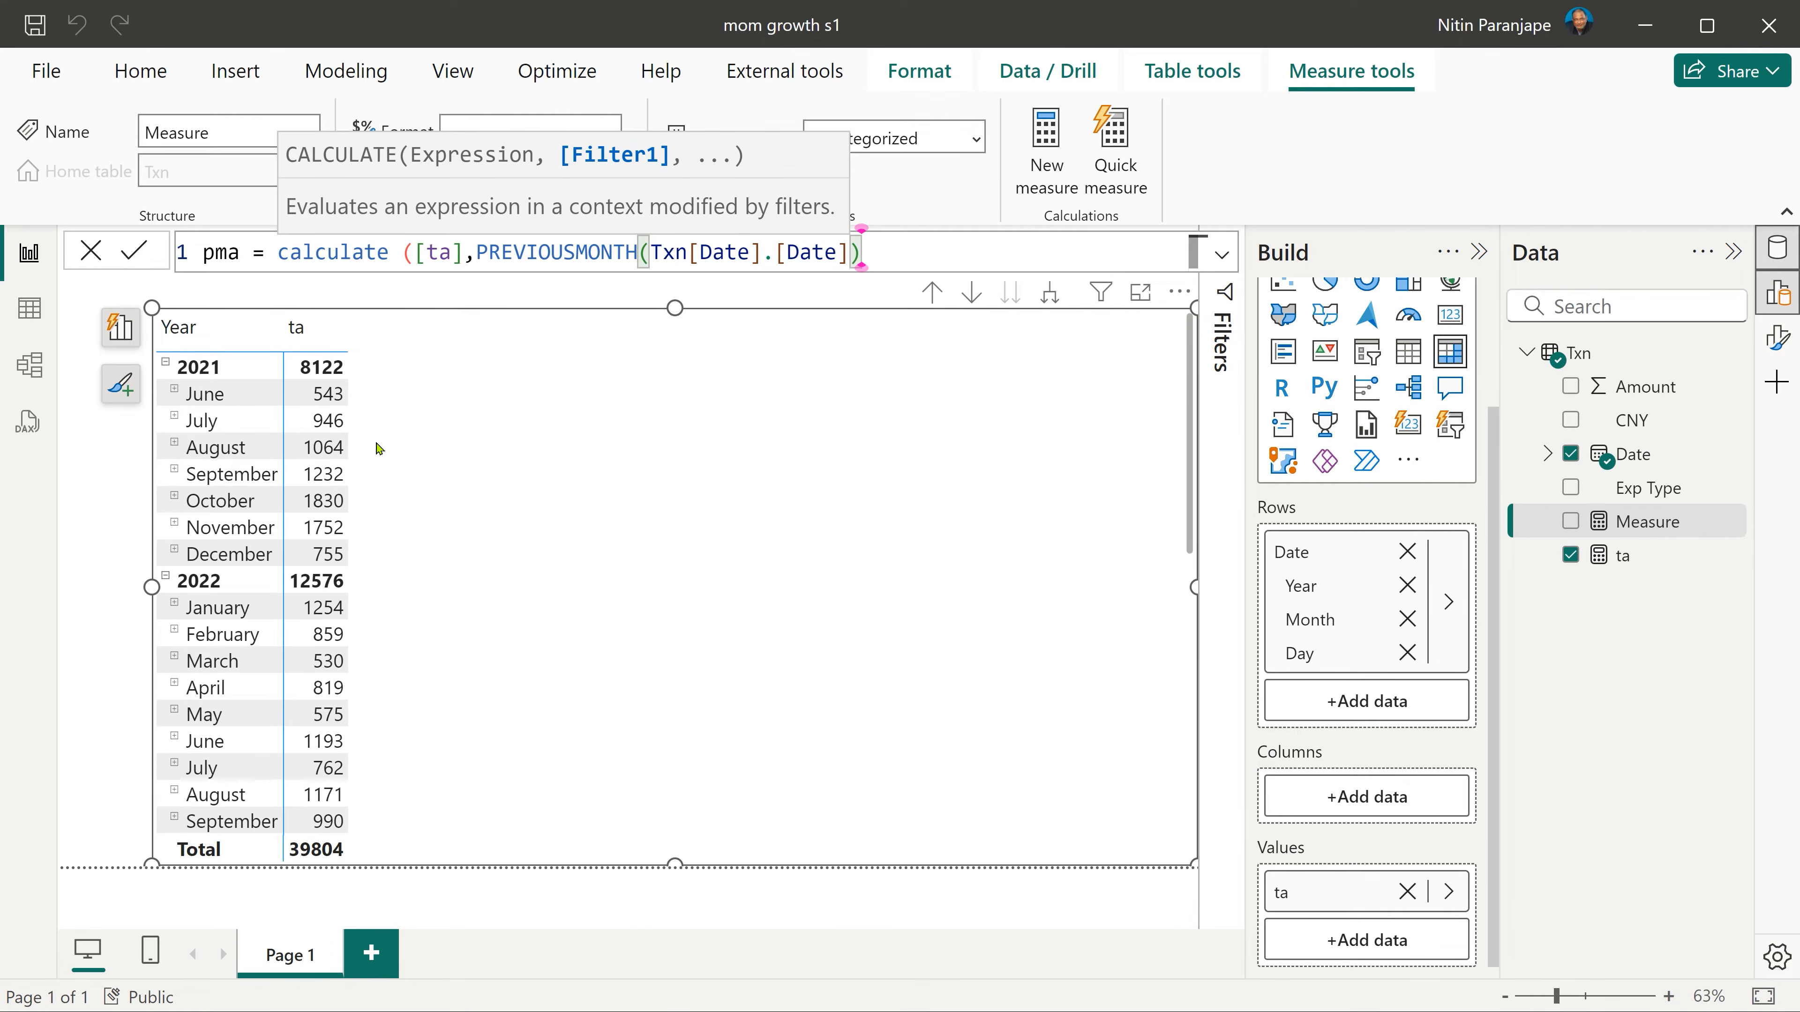
pyautogui.write(')')
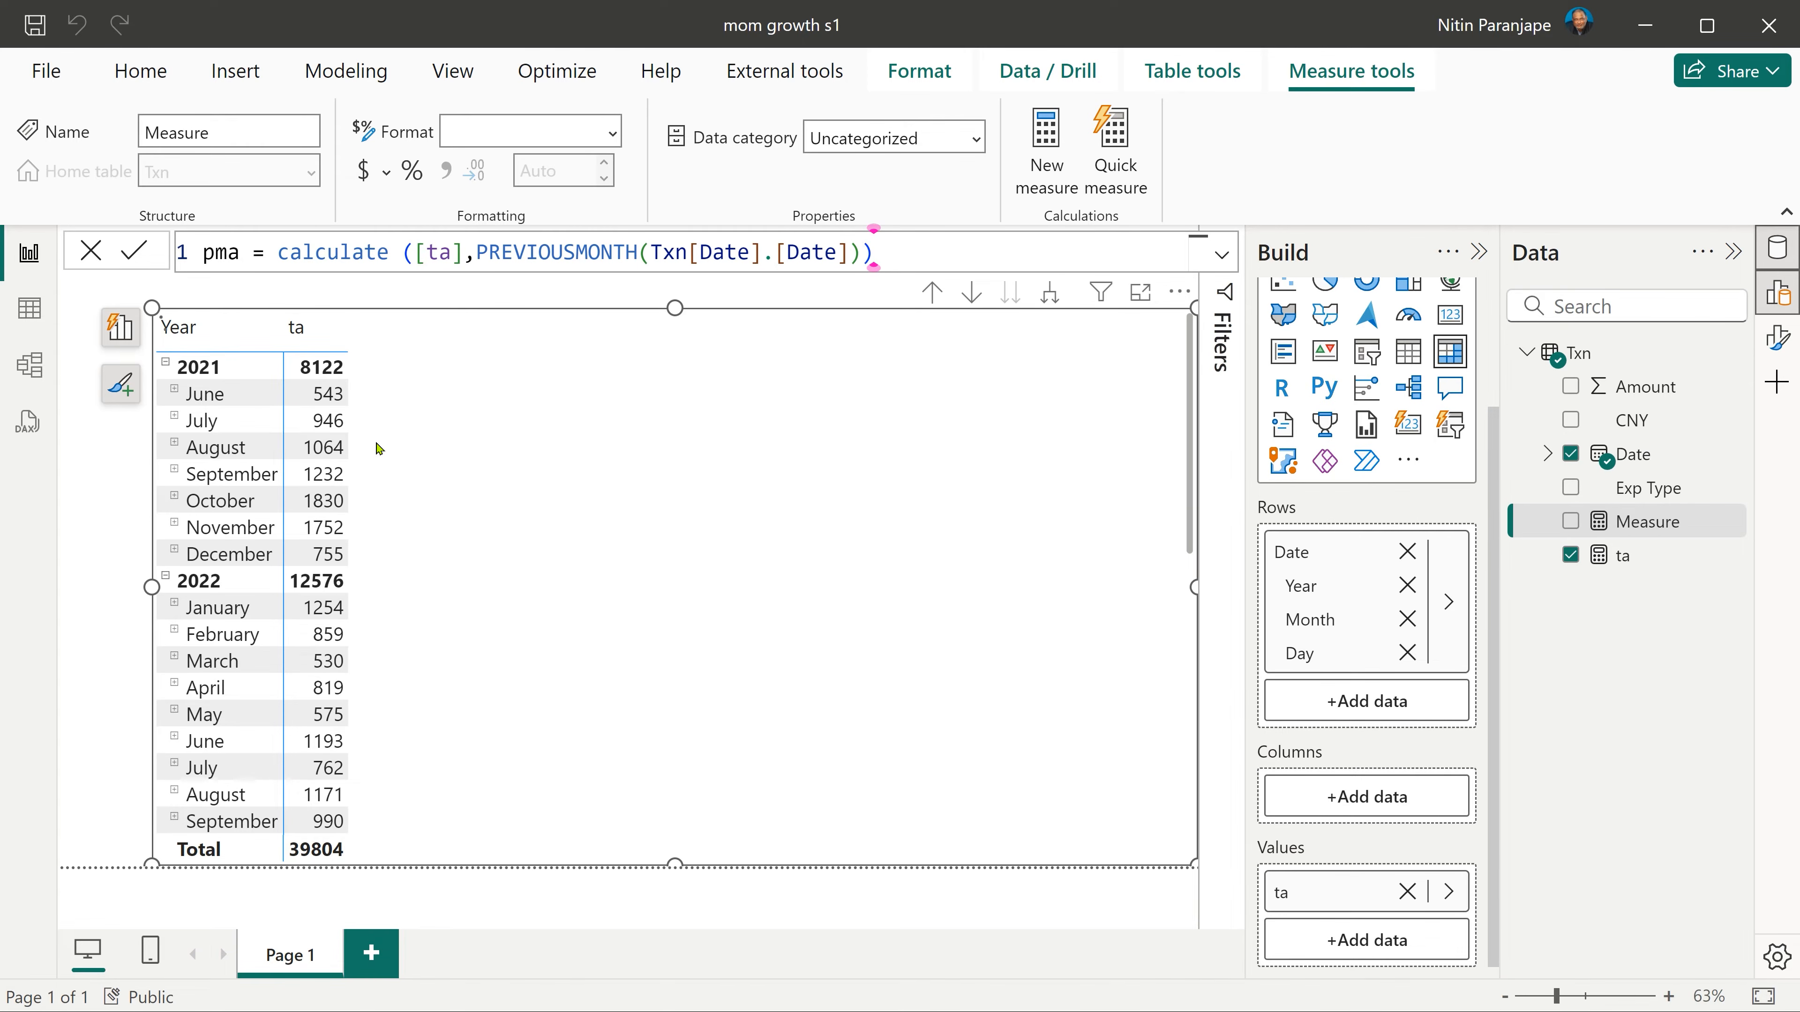
pyautogui.press('Return')
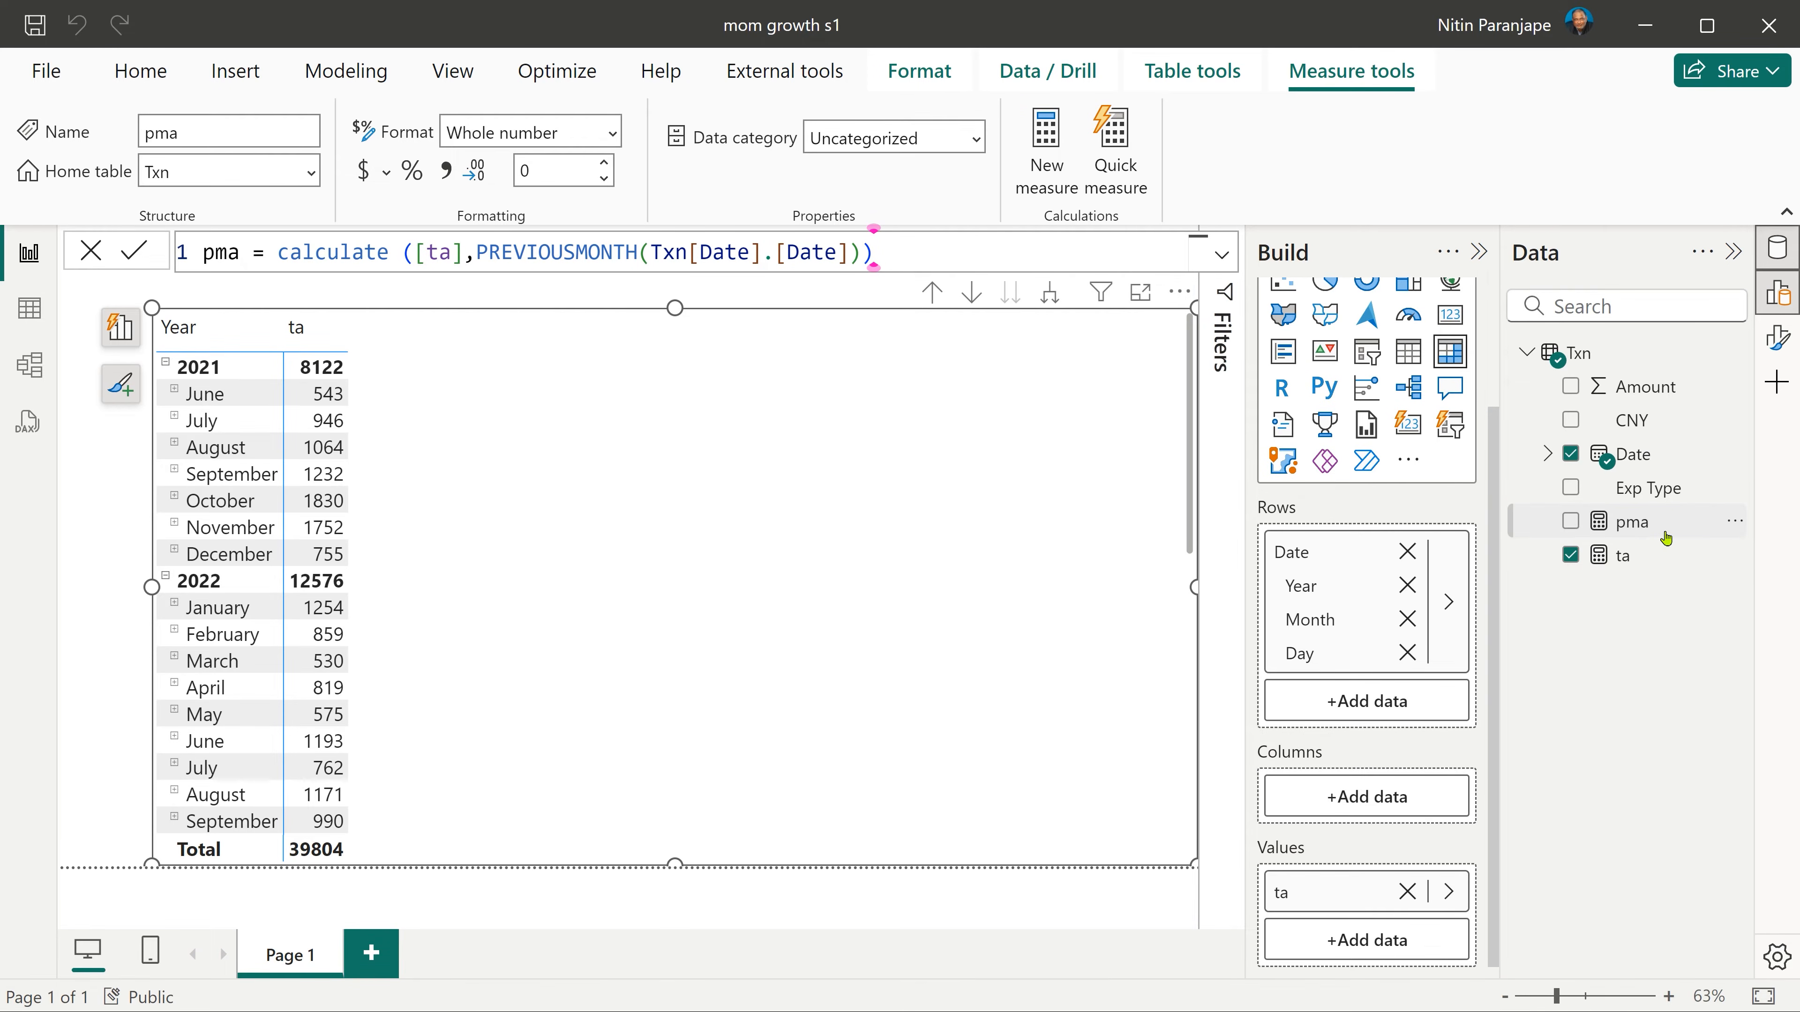
pyautogui.moveTo(1658, 541); pyautogui.dragTo(1387, 938)
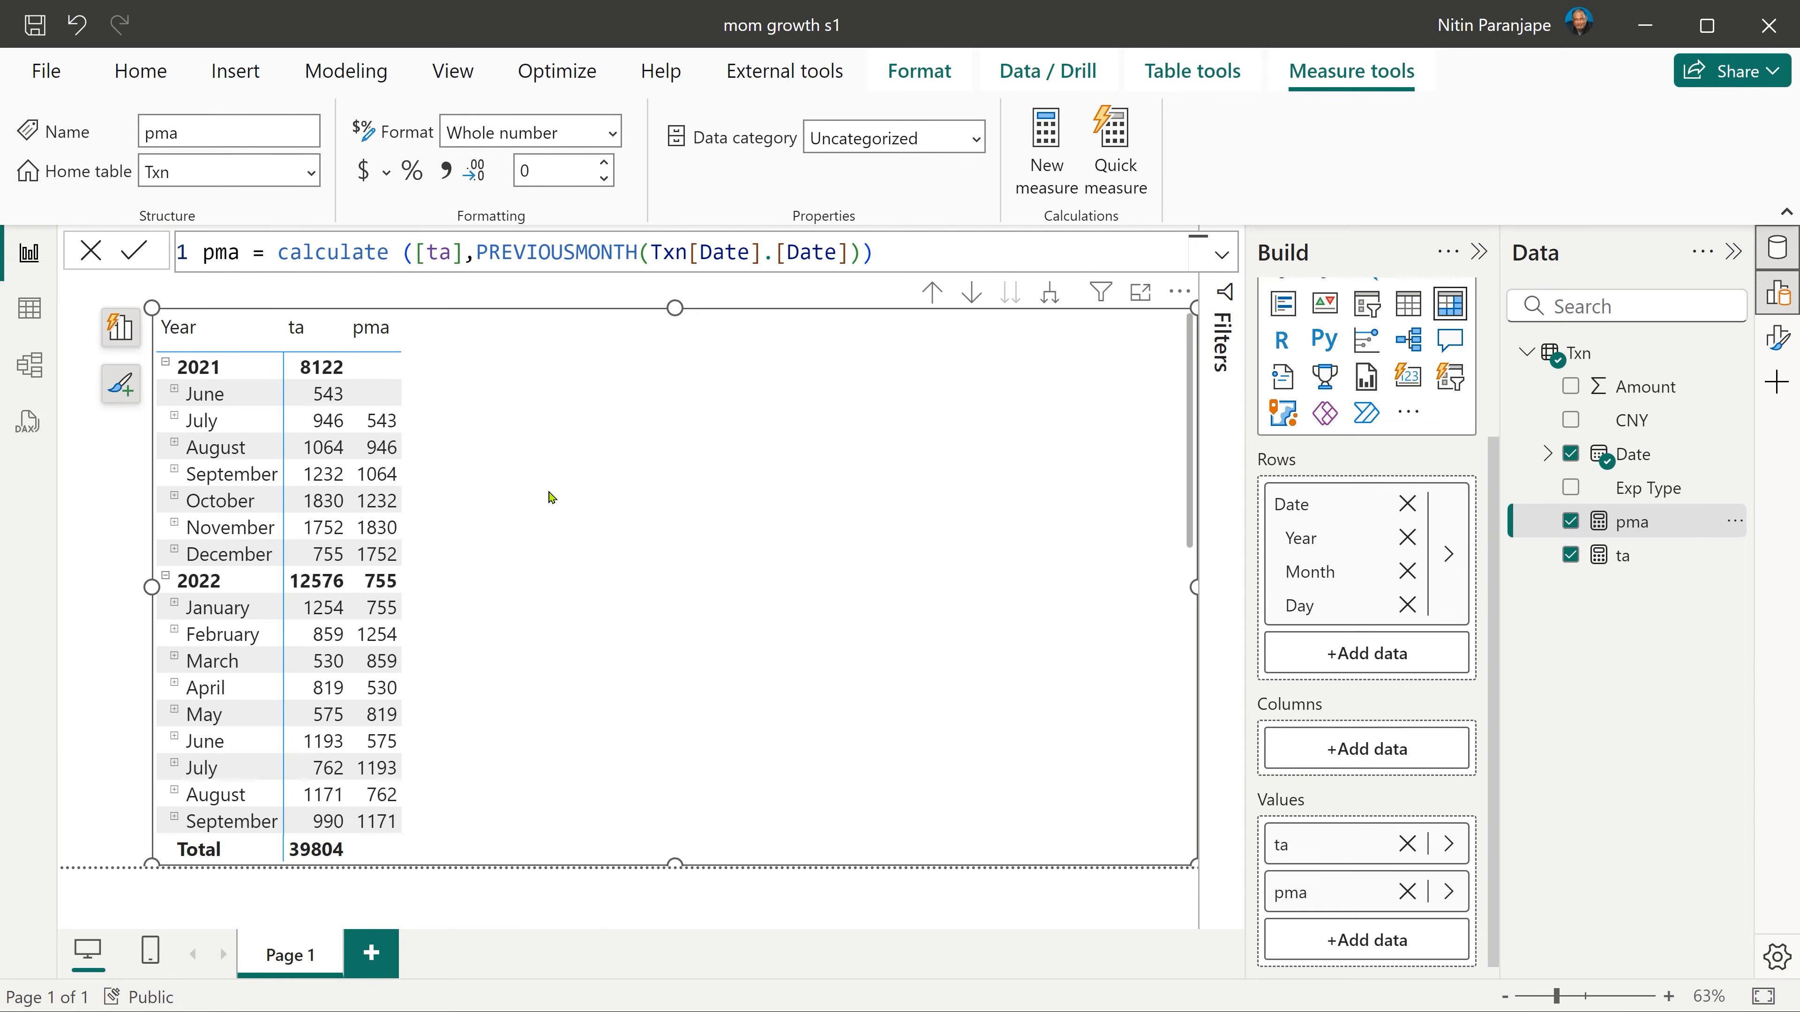
# - Begin a new measure named momgd that uses the DIVIDE function with [ta]-[pma] as its numerator
pyautogui.click(1031, 165)
pyautogui.write('mom')
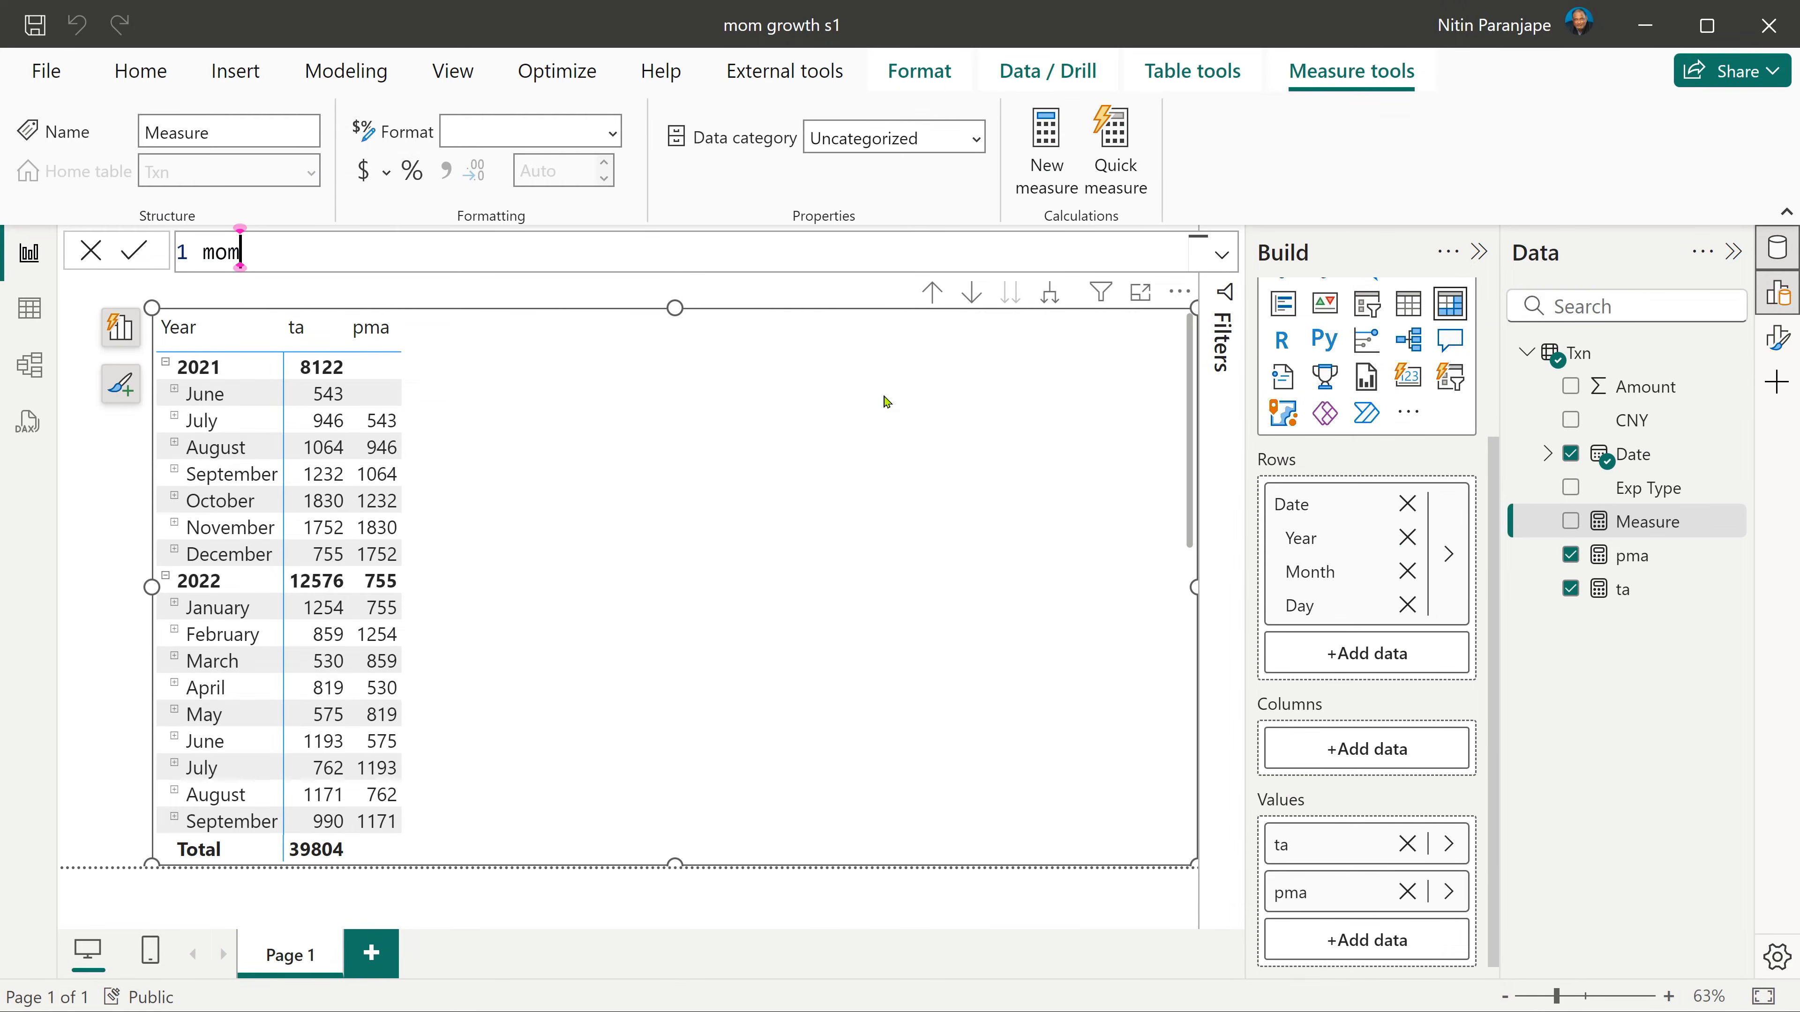
pyautogui.write('gd')
pyautogui.write(' = ')
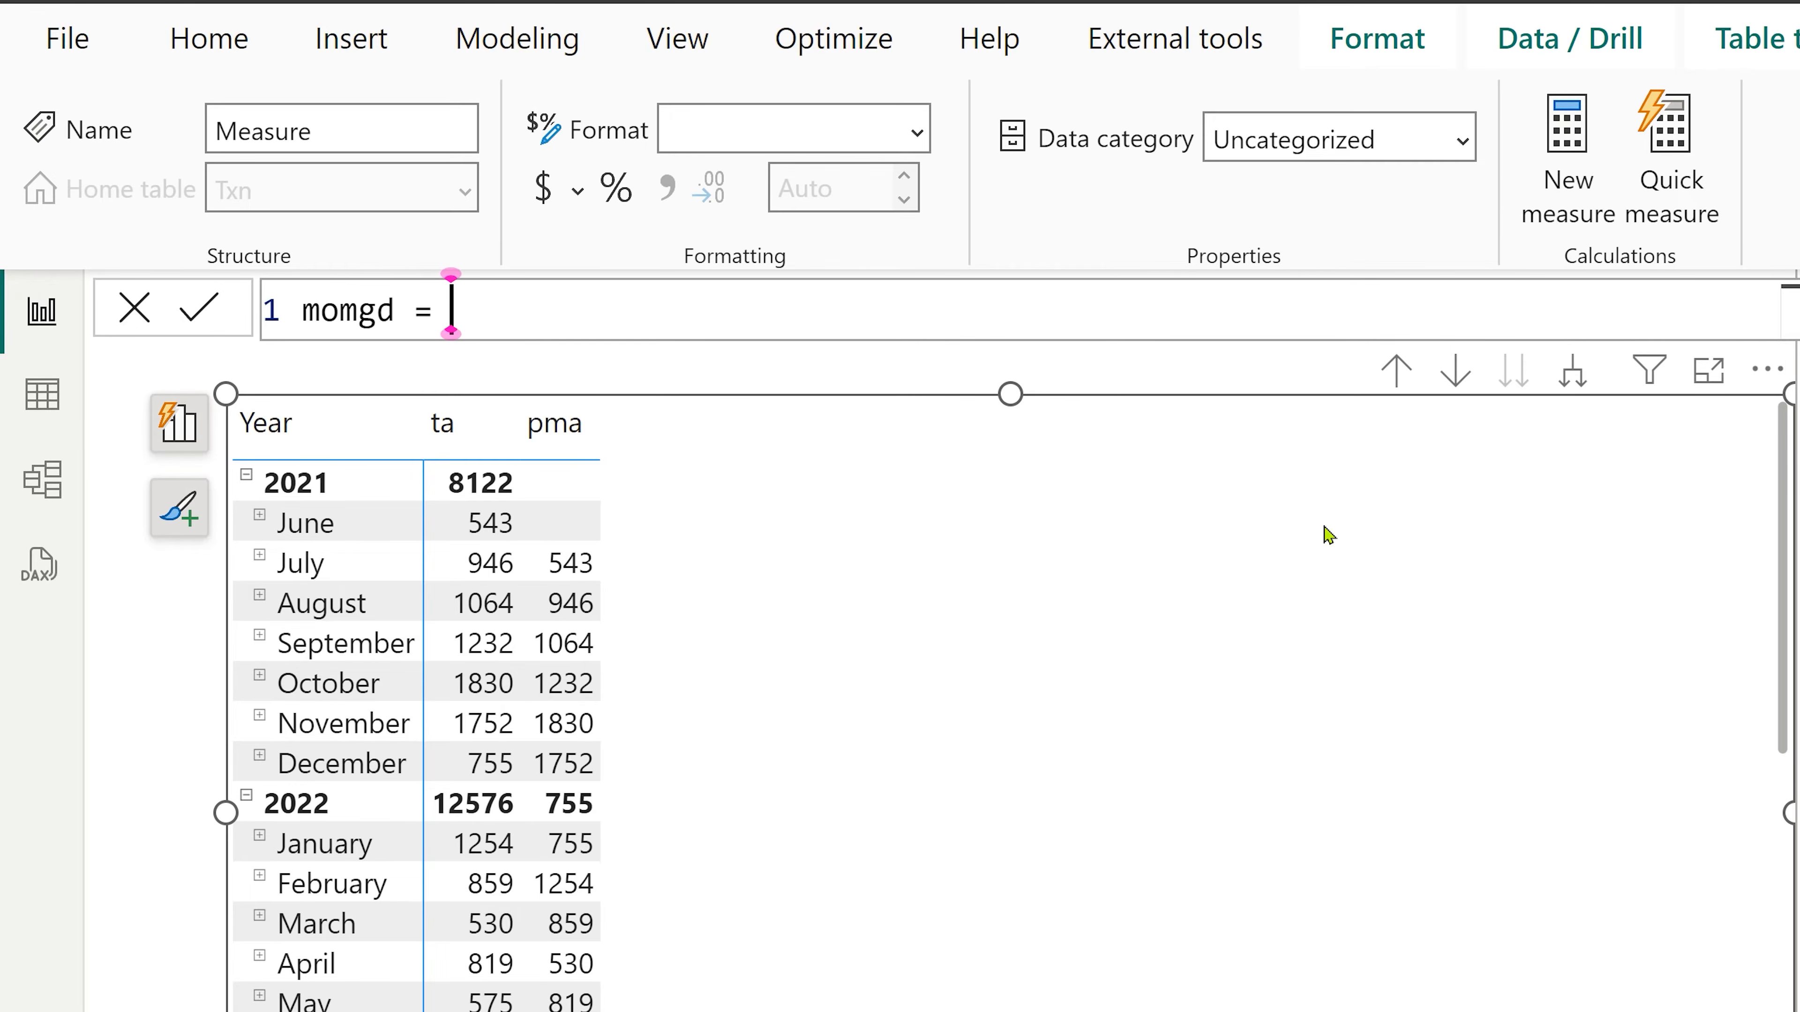
pyautogui.write('/')
pyautogui.press('BackSpace')
pyautogui.write('divide(')
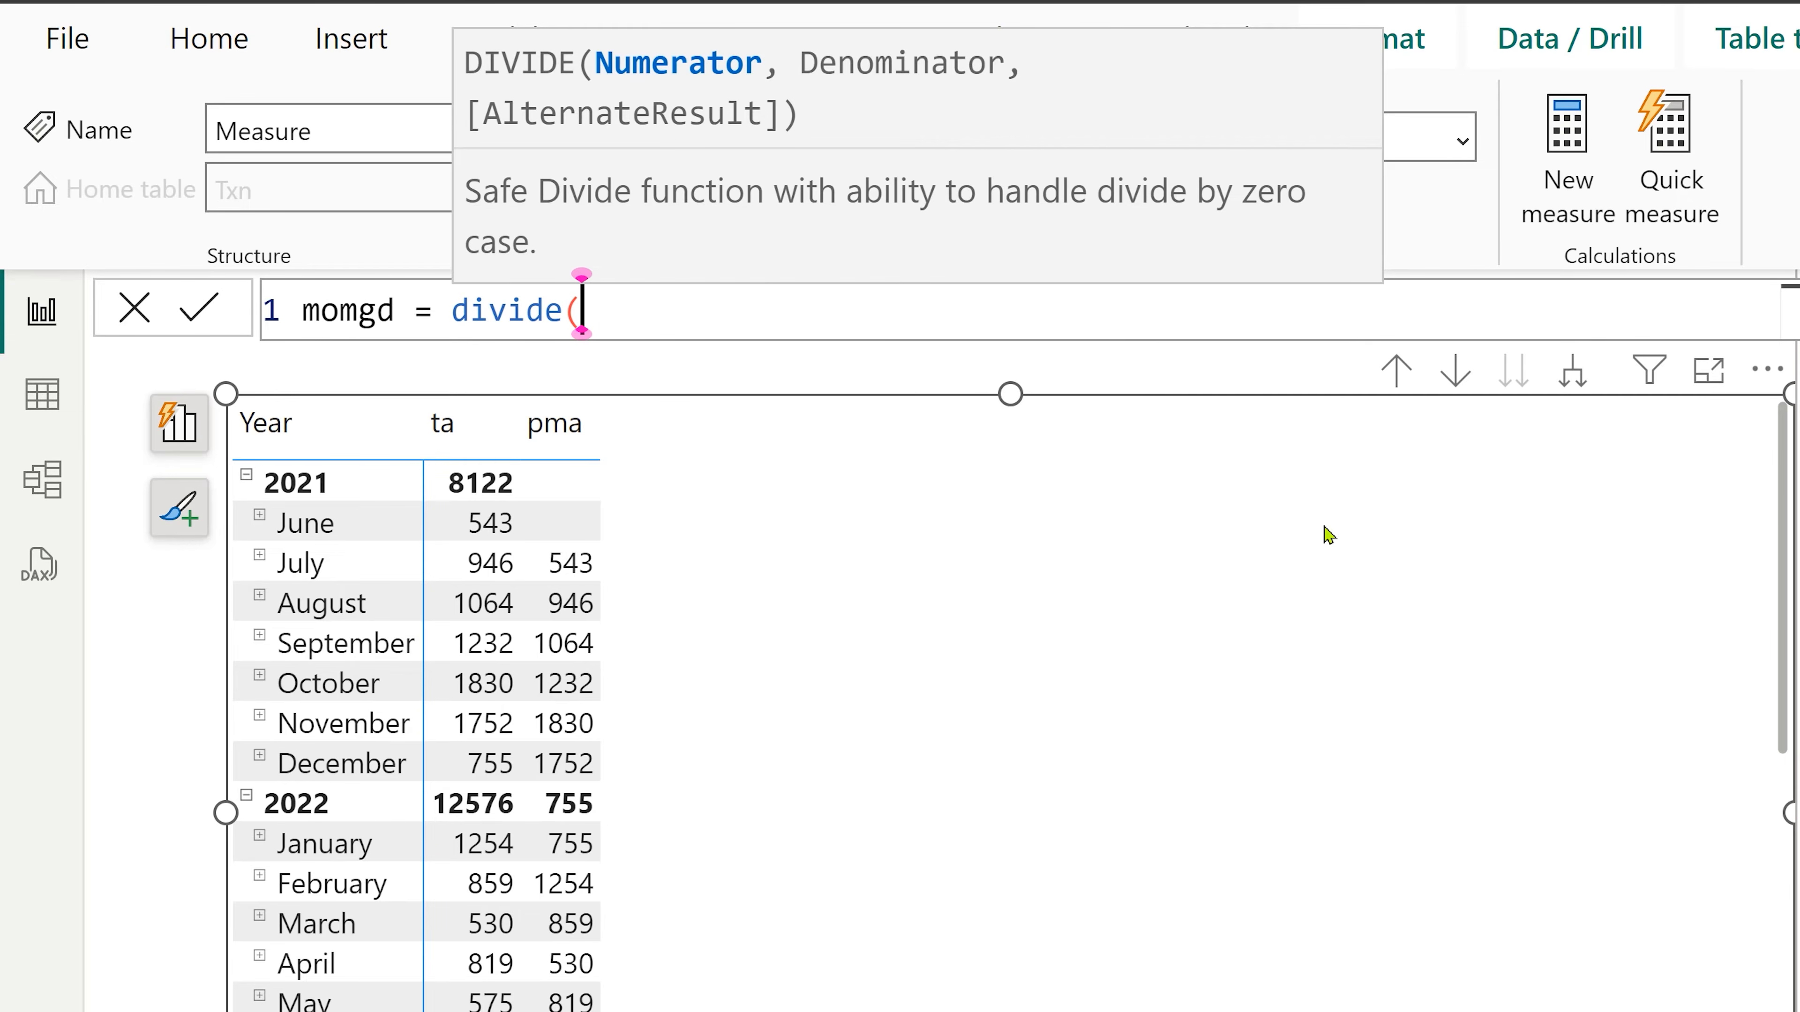
pyautogui.write('[ta]')
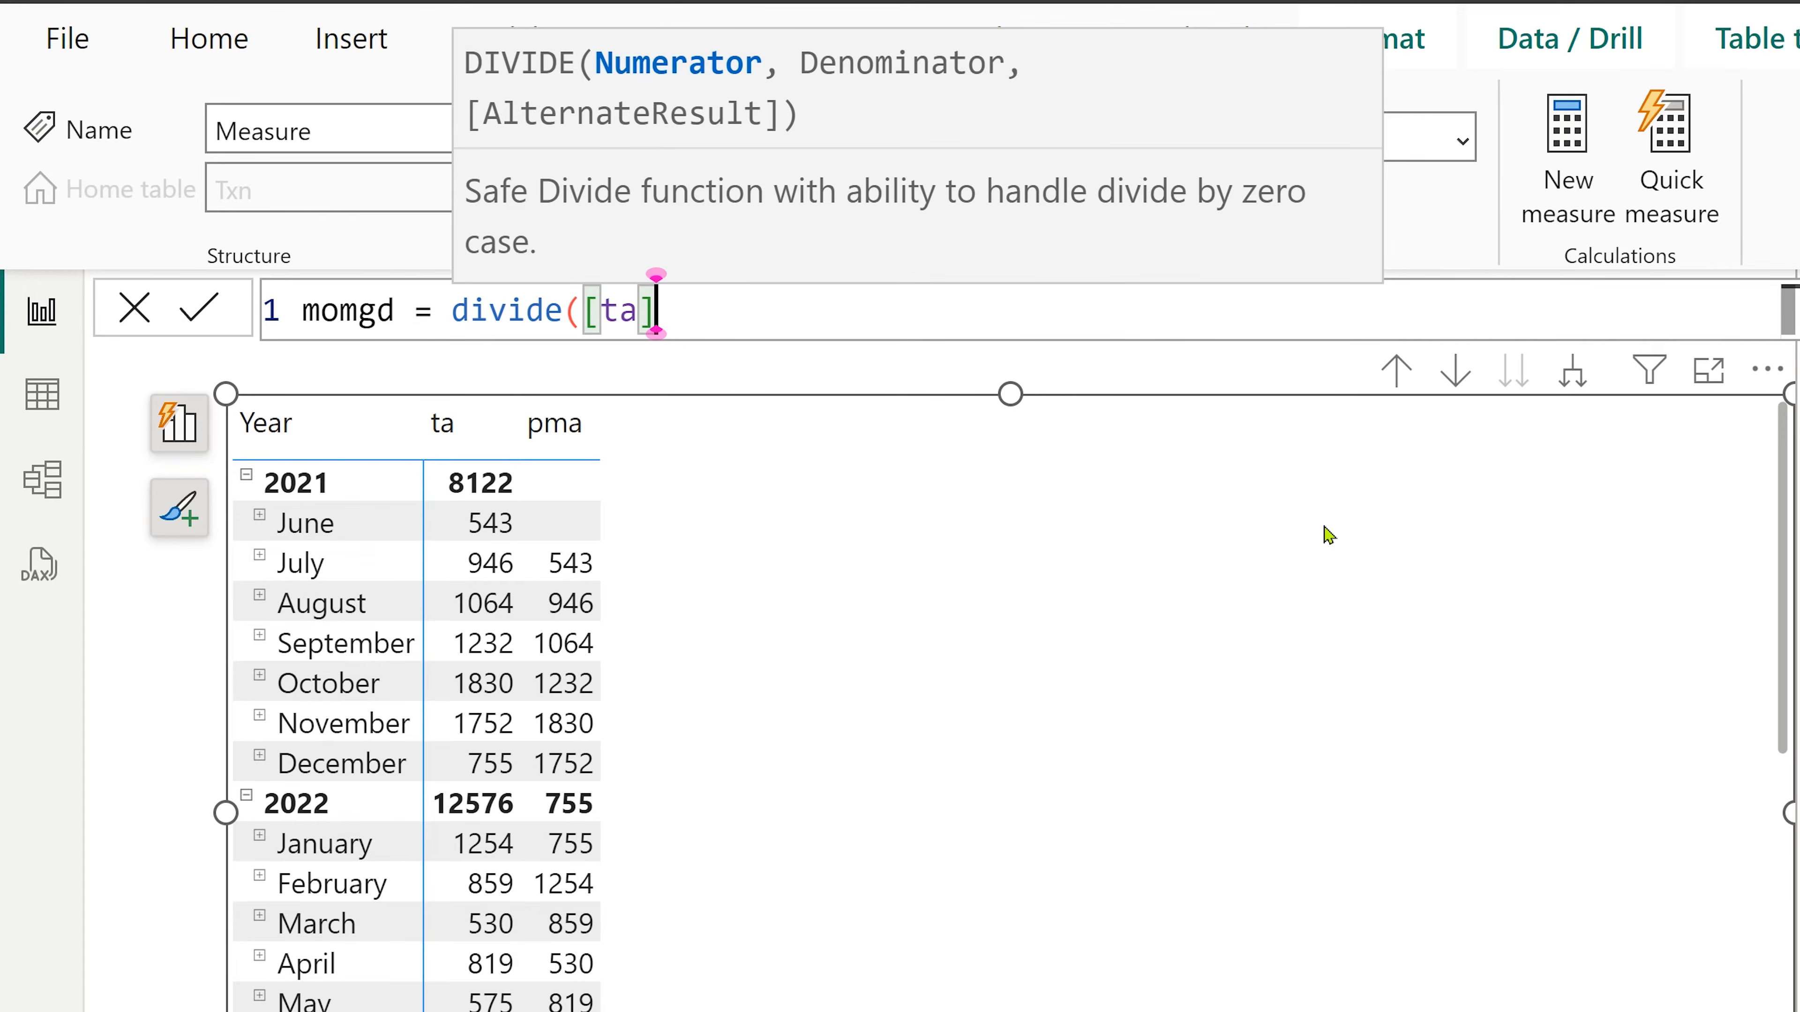
pyautogui.write('-')
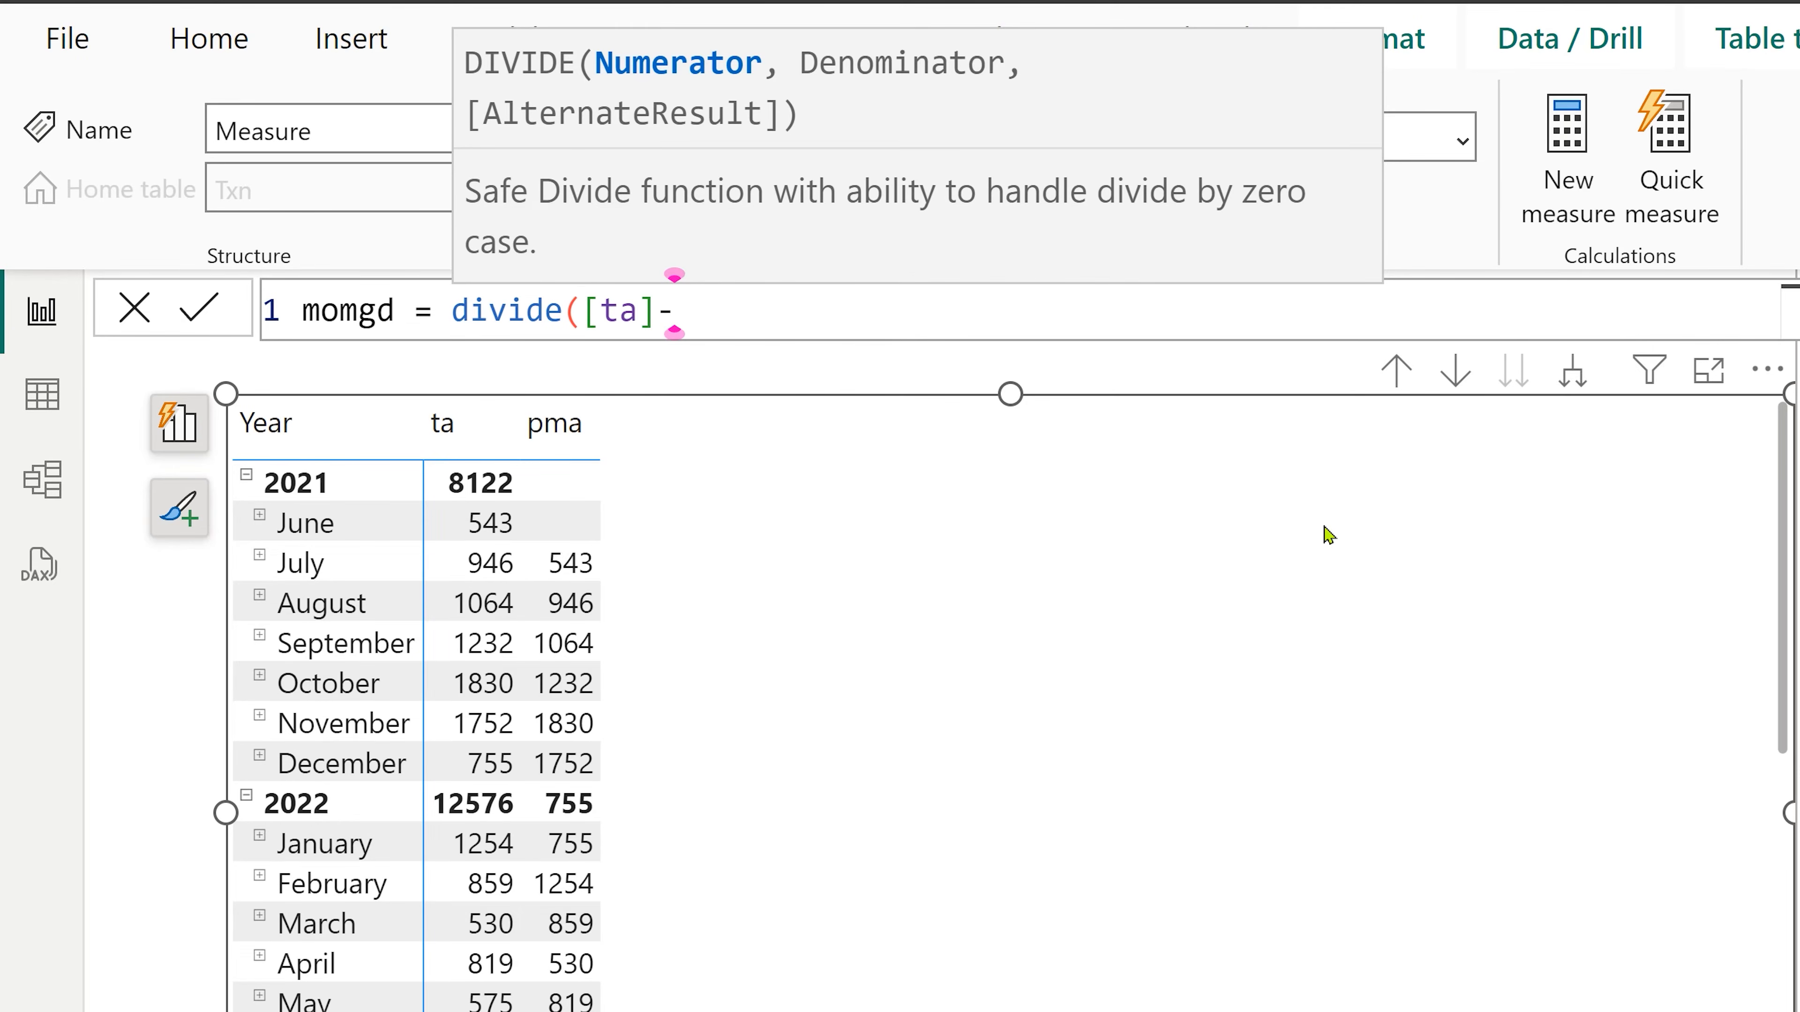
pyautogui.write('[')
pyautogui.press('Tab')
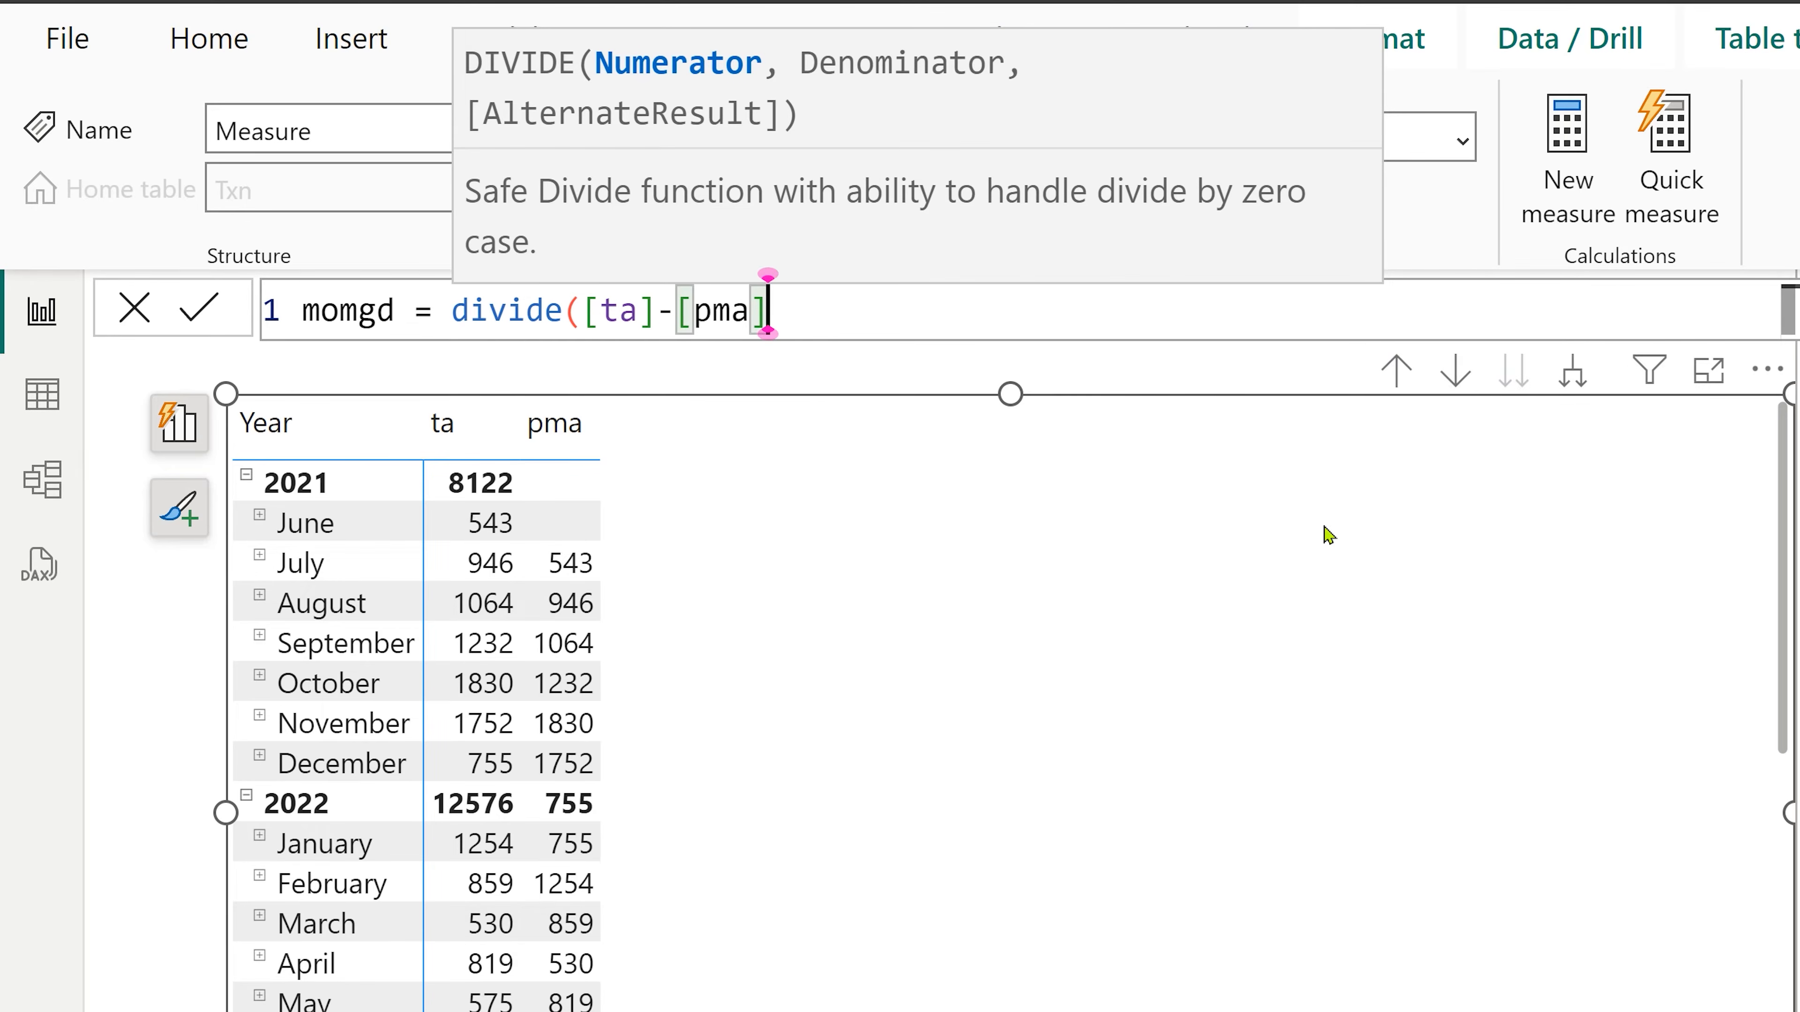
# - Complete the momgd formula with [pma] as the denominator and 0 as the alternate result, and commit the measure
pyautogui.write(',')
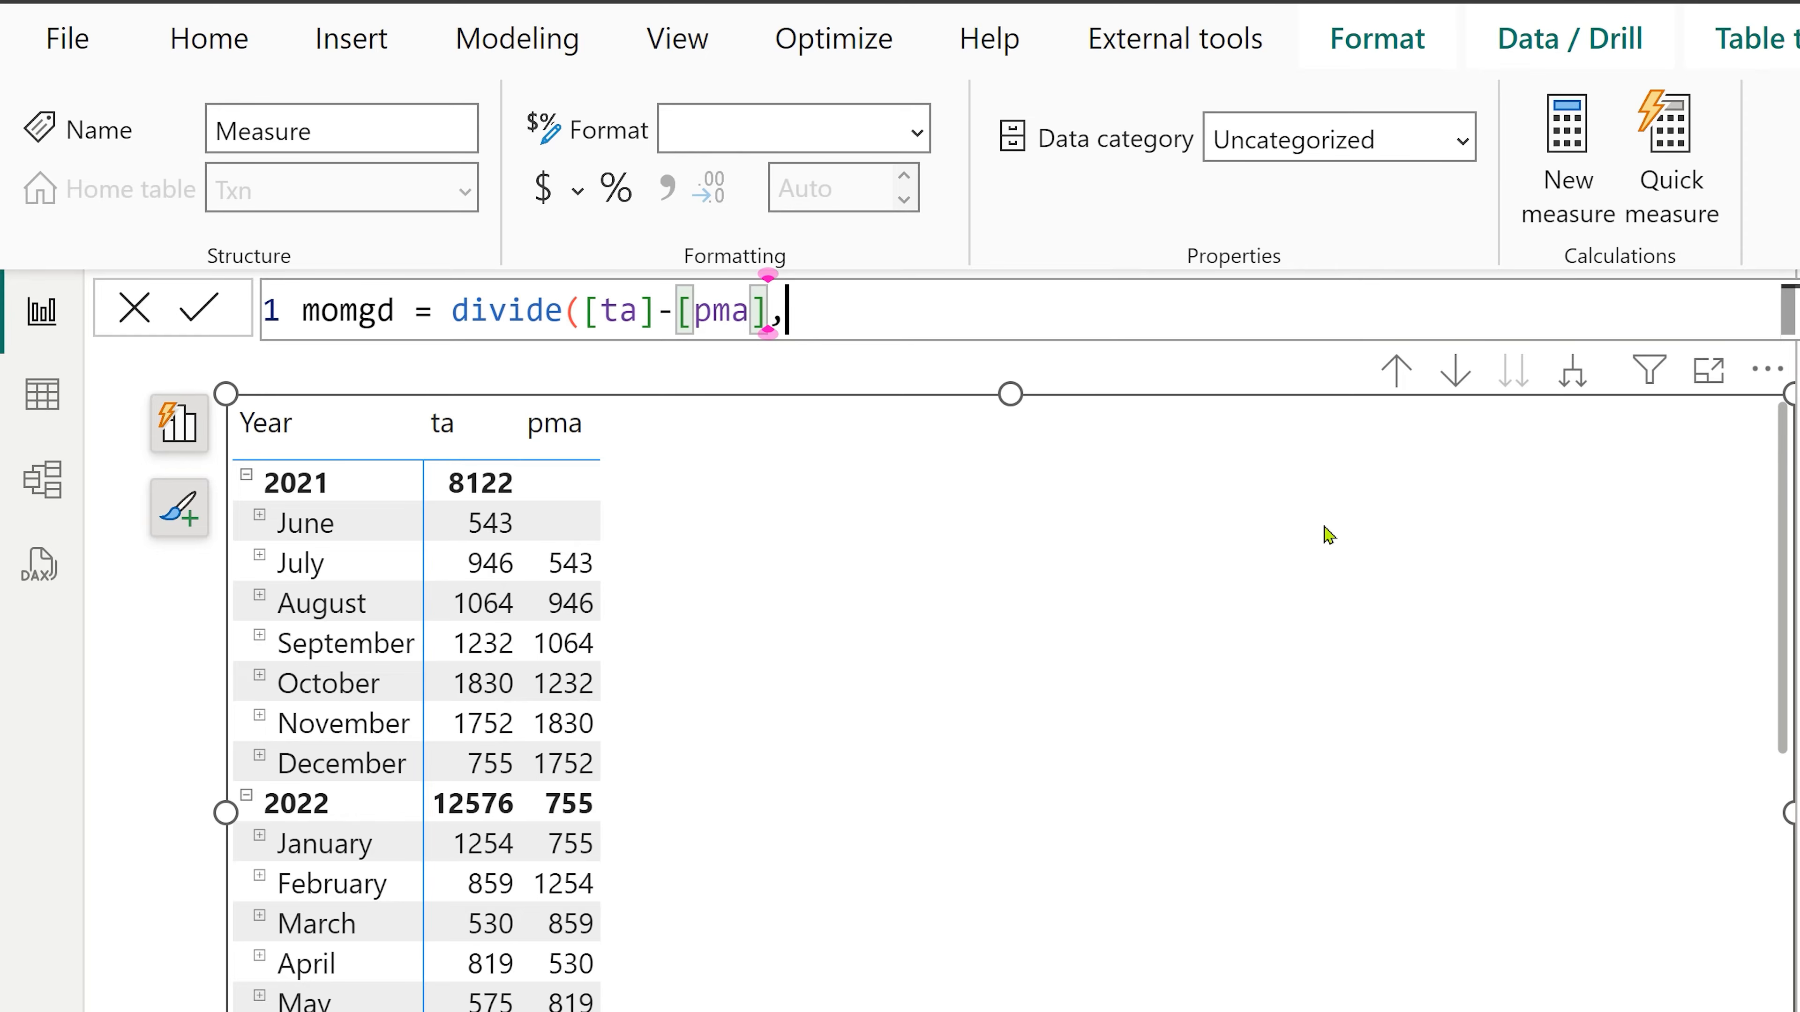
pyautogui.write('[')
pyautogui.press('Tab')
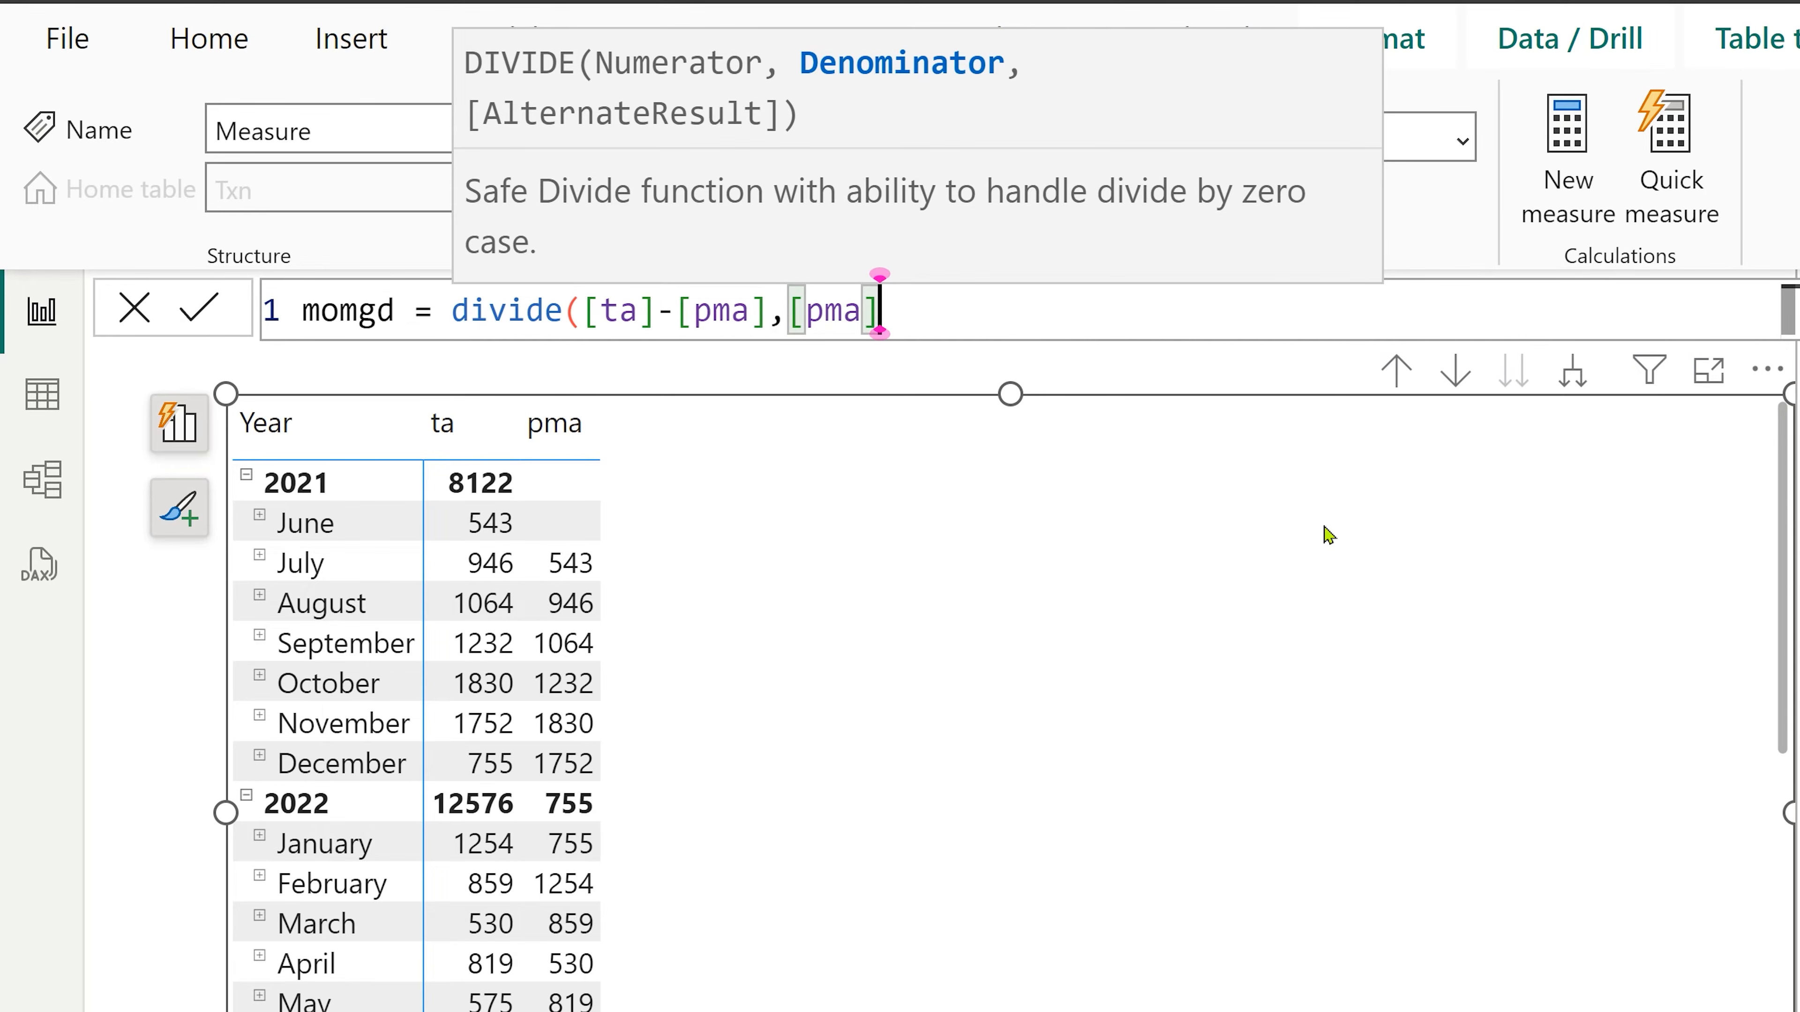
pyautogui.write(',')
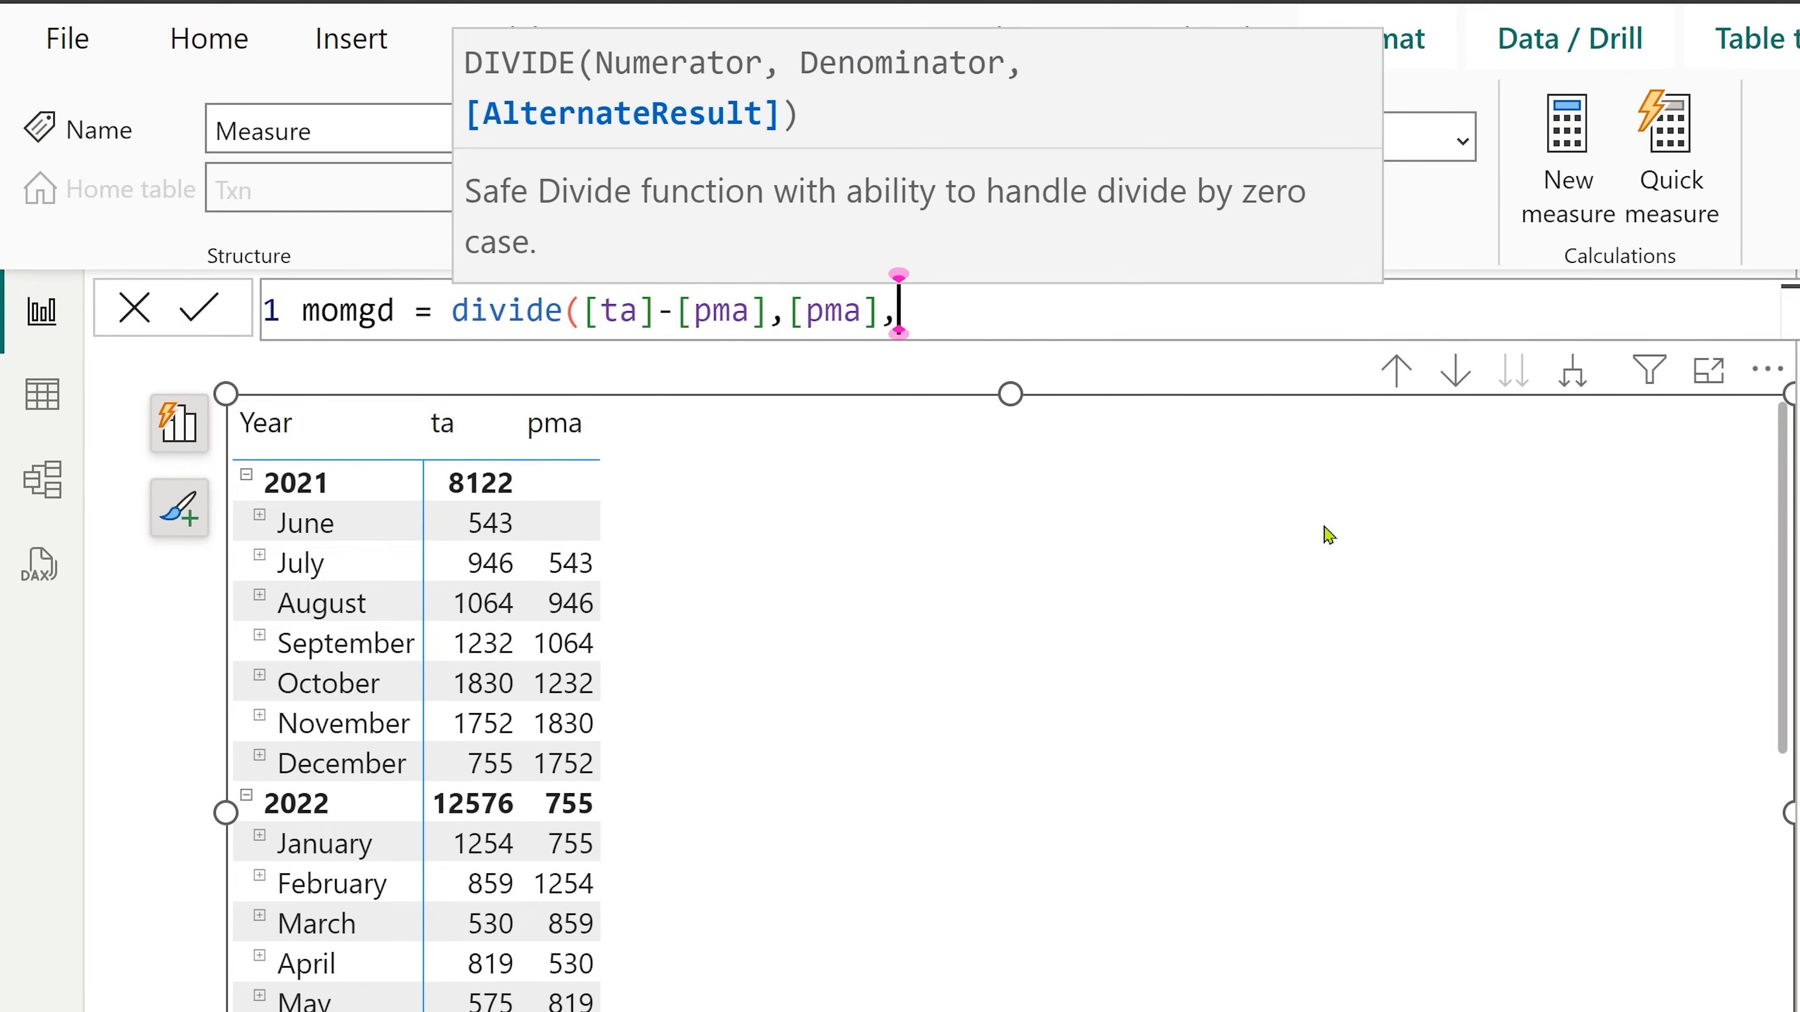
pyautogui.write('0)')
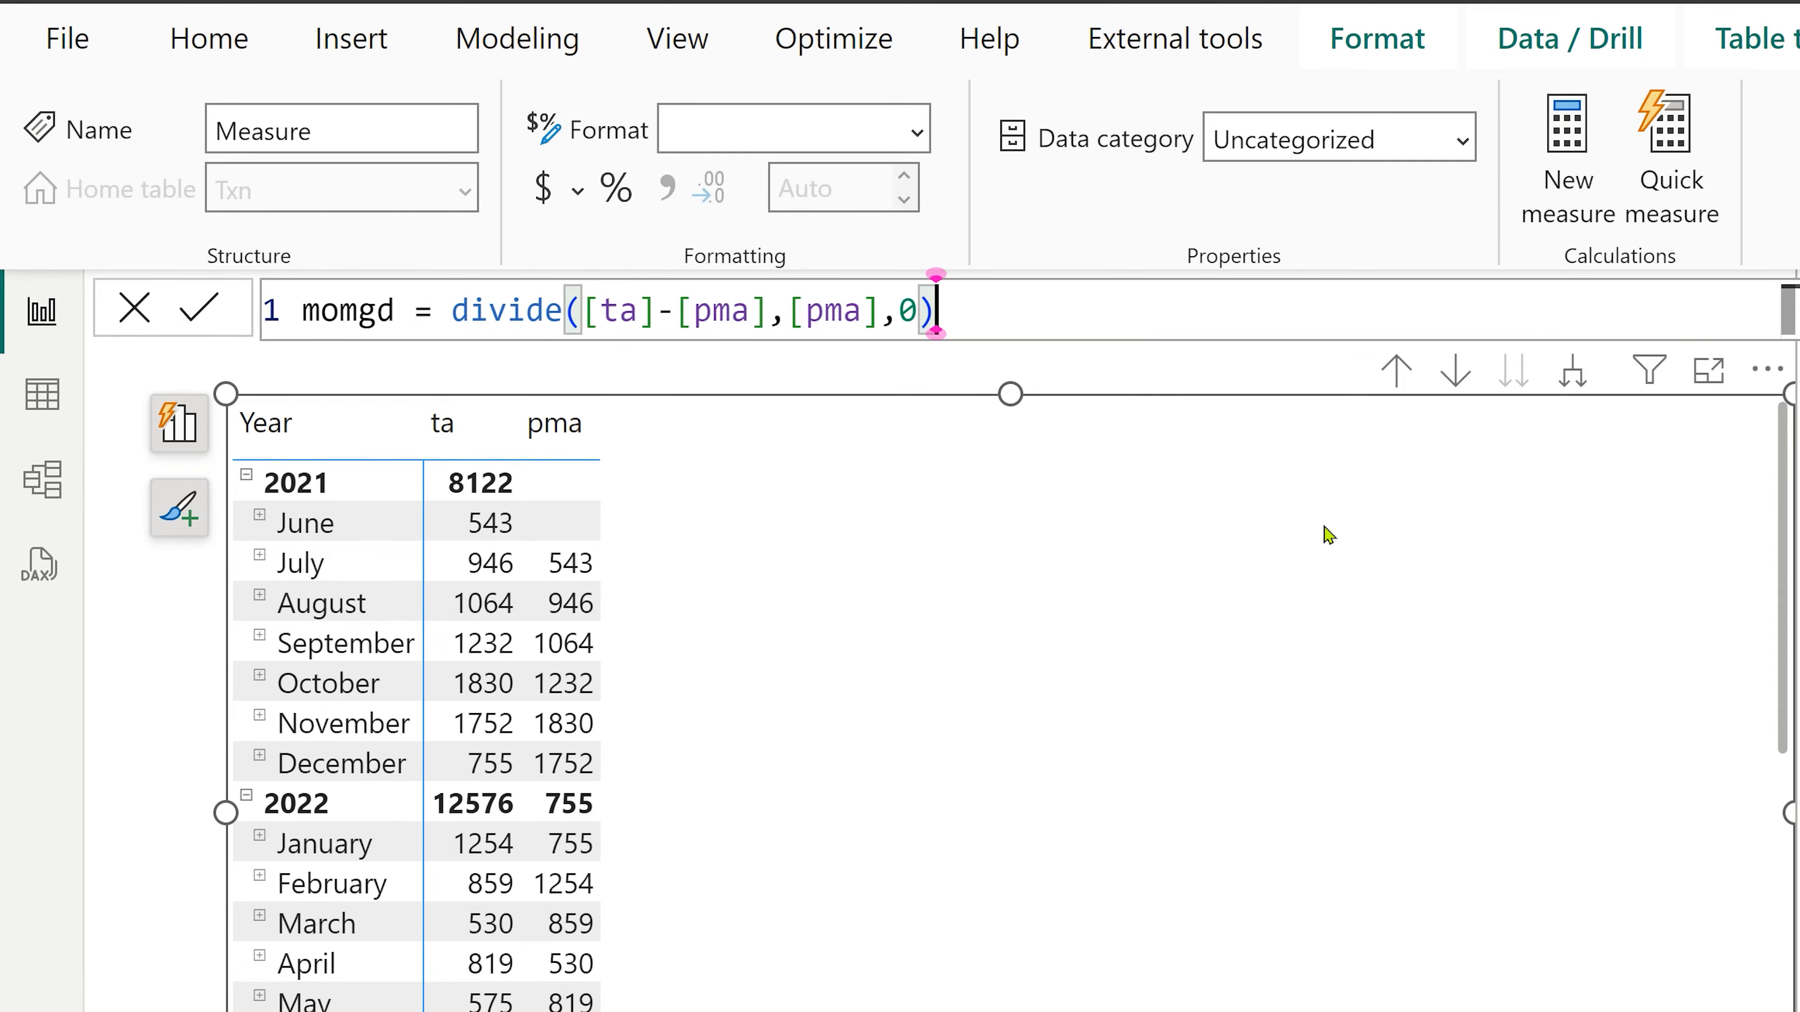
pyautogui.press('Return')
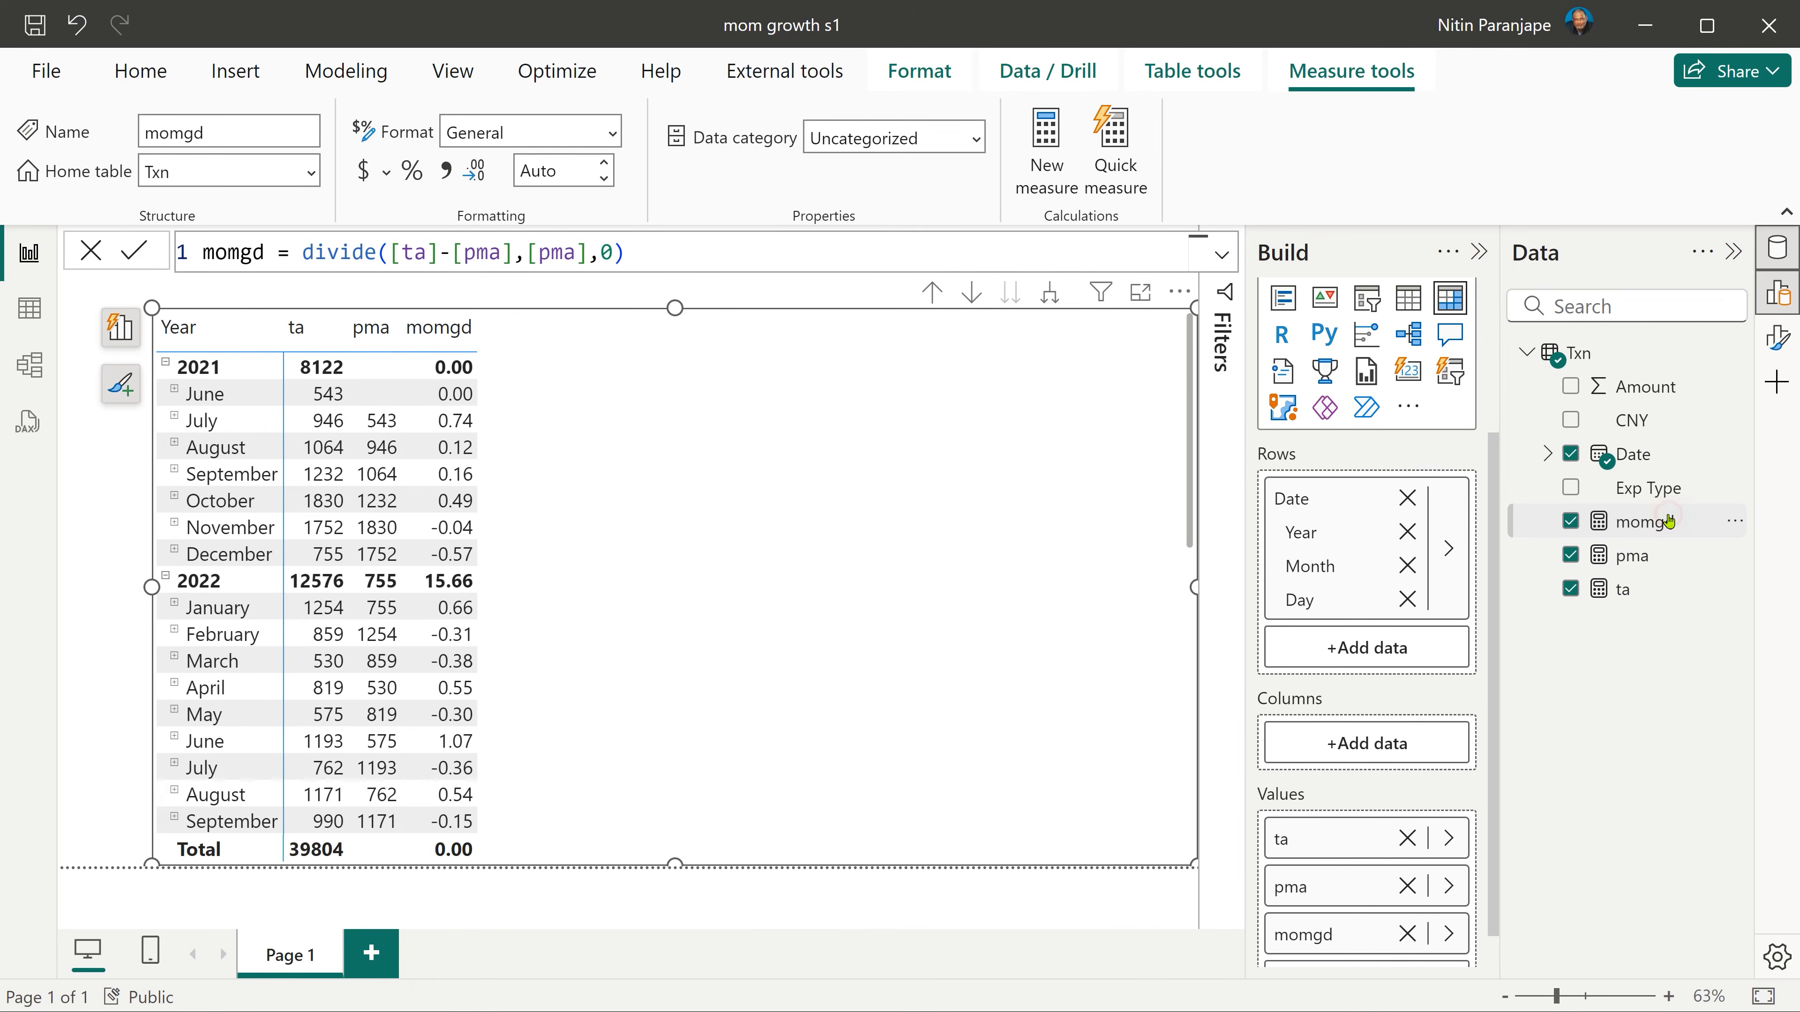
# - Add momgd to the matrix values and format the measure as a percentage
pyautogui.click(1666, 523)
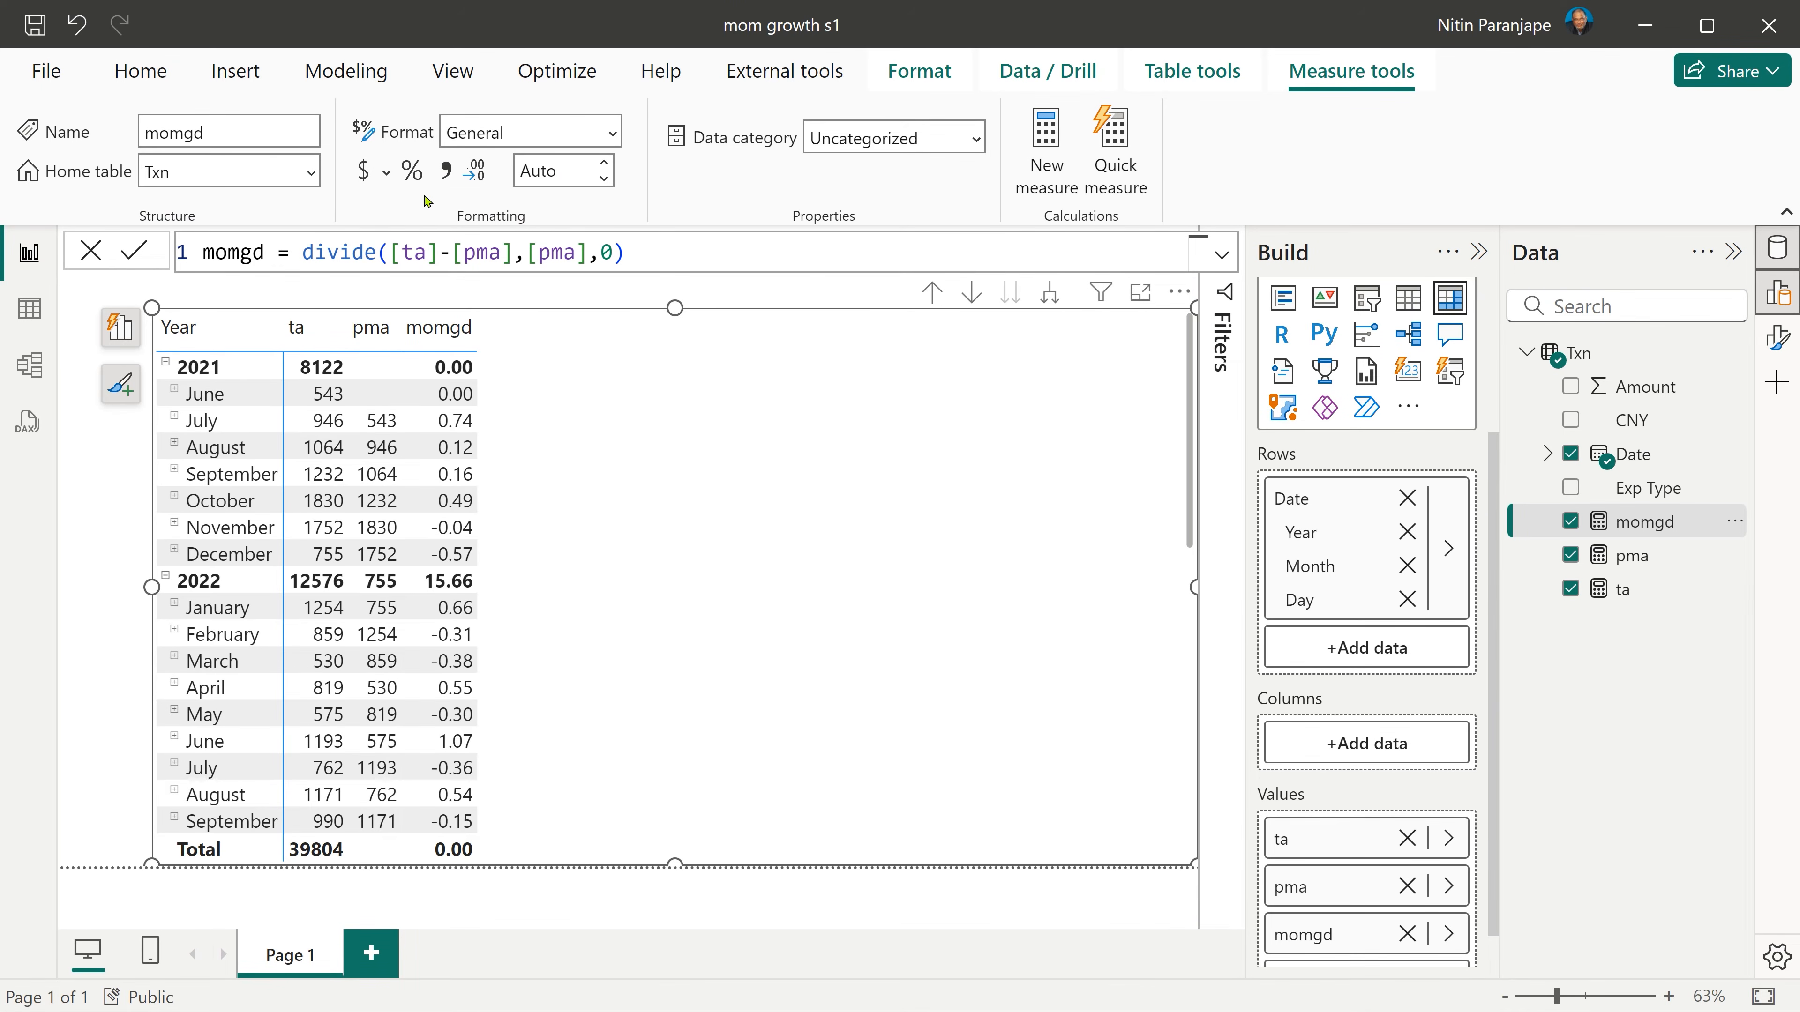
pyautogui.click(417, 171)
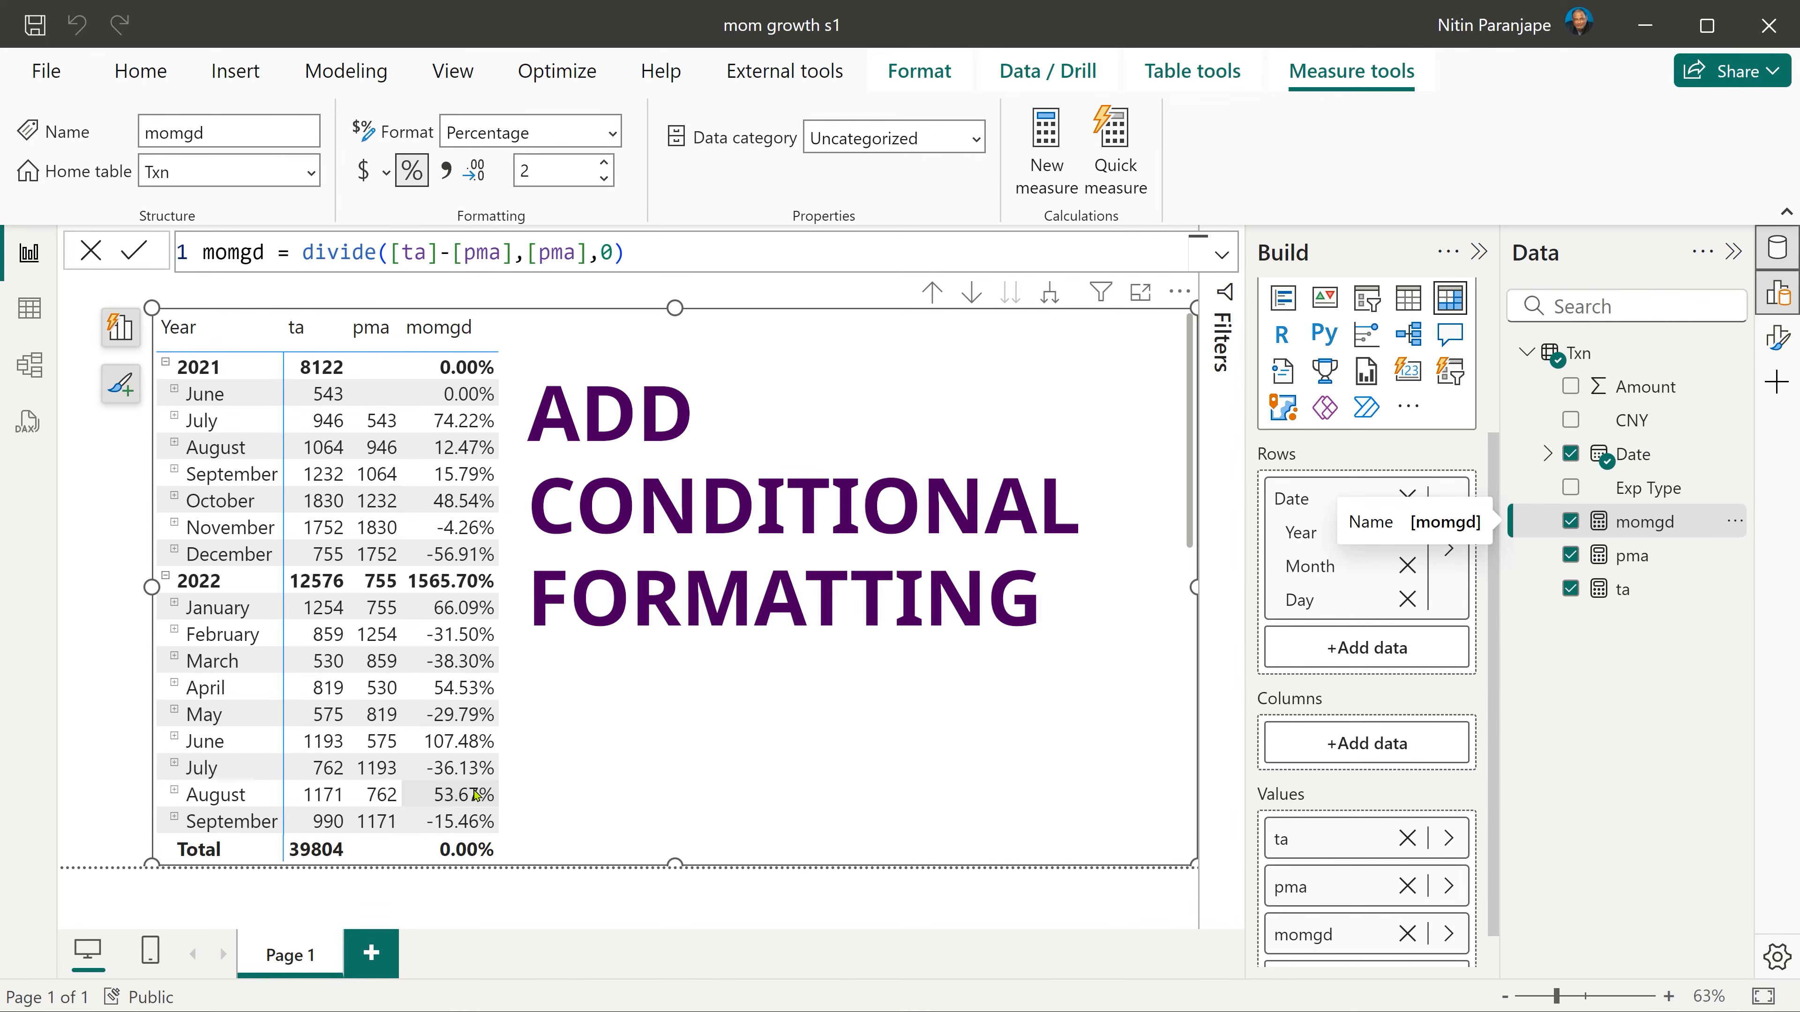
pyautogui.scroll(-1, 1352, 900)
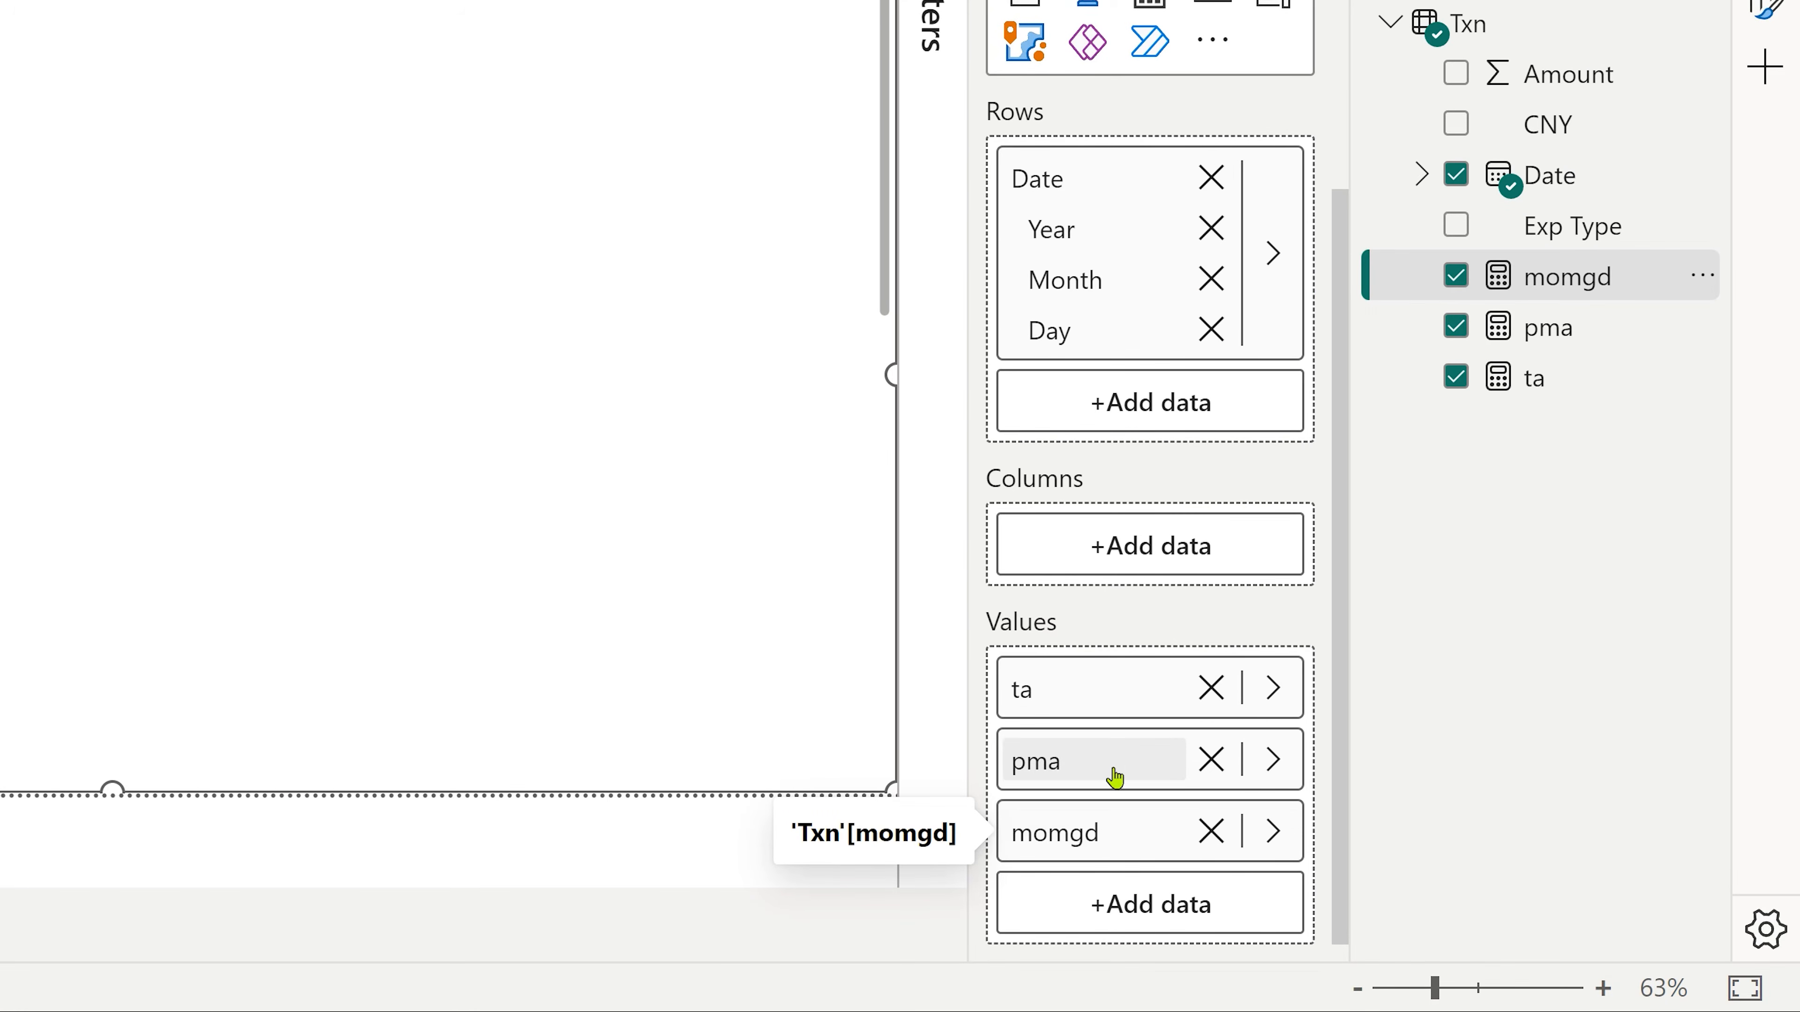
pyautogui.rightClick(1080, 855)
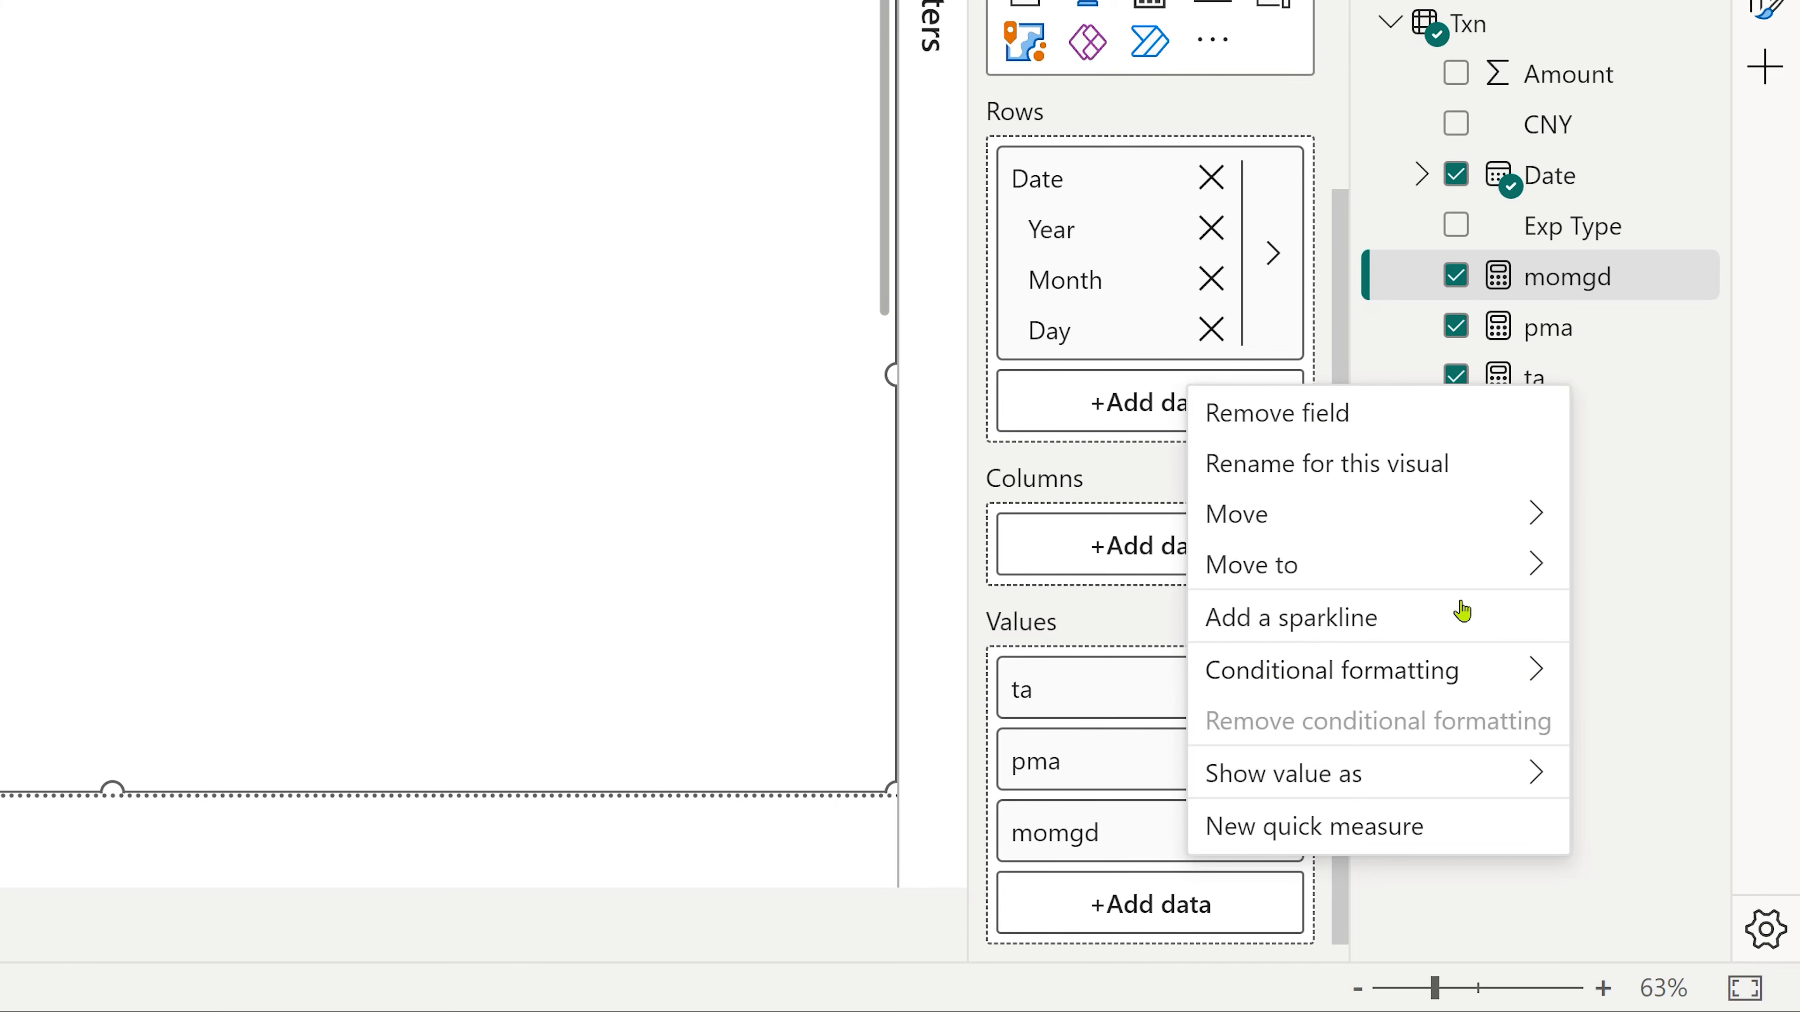
pyautogui.click(1634, 433)
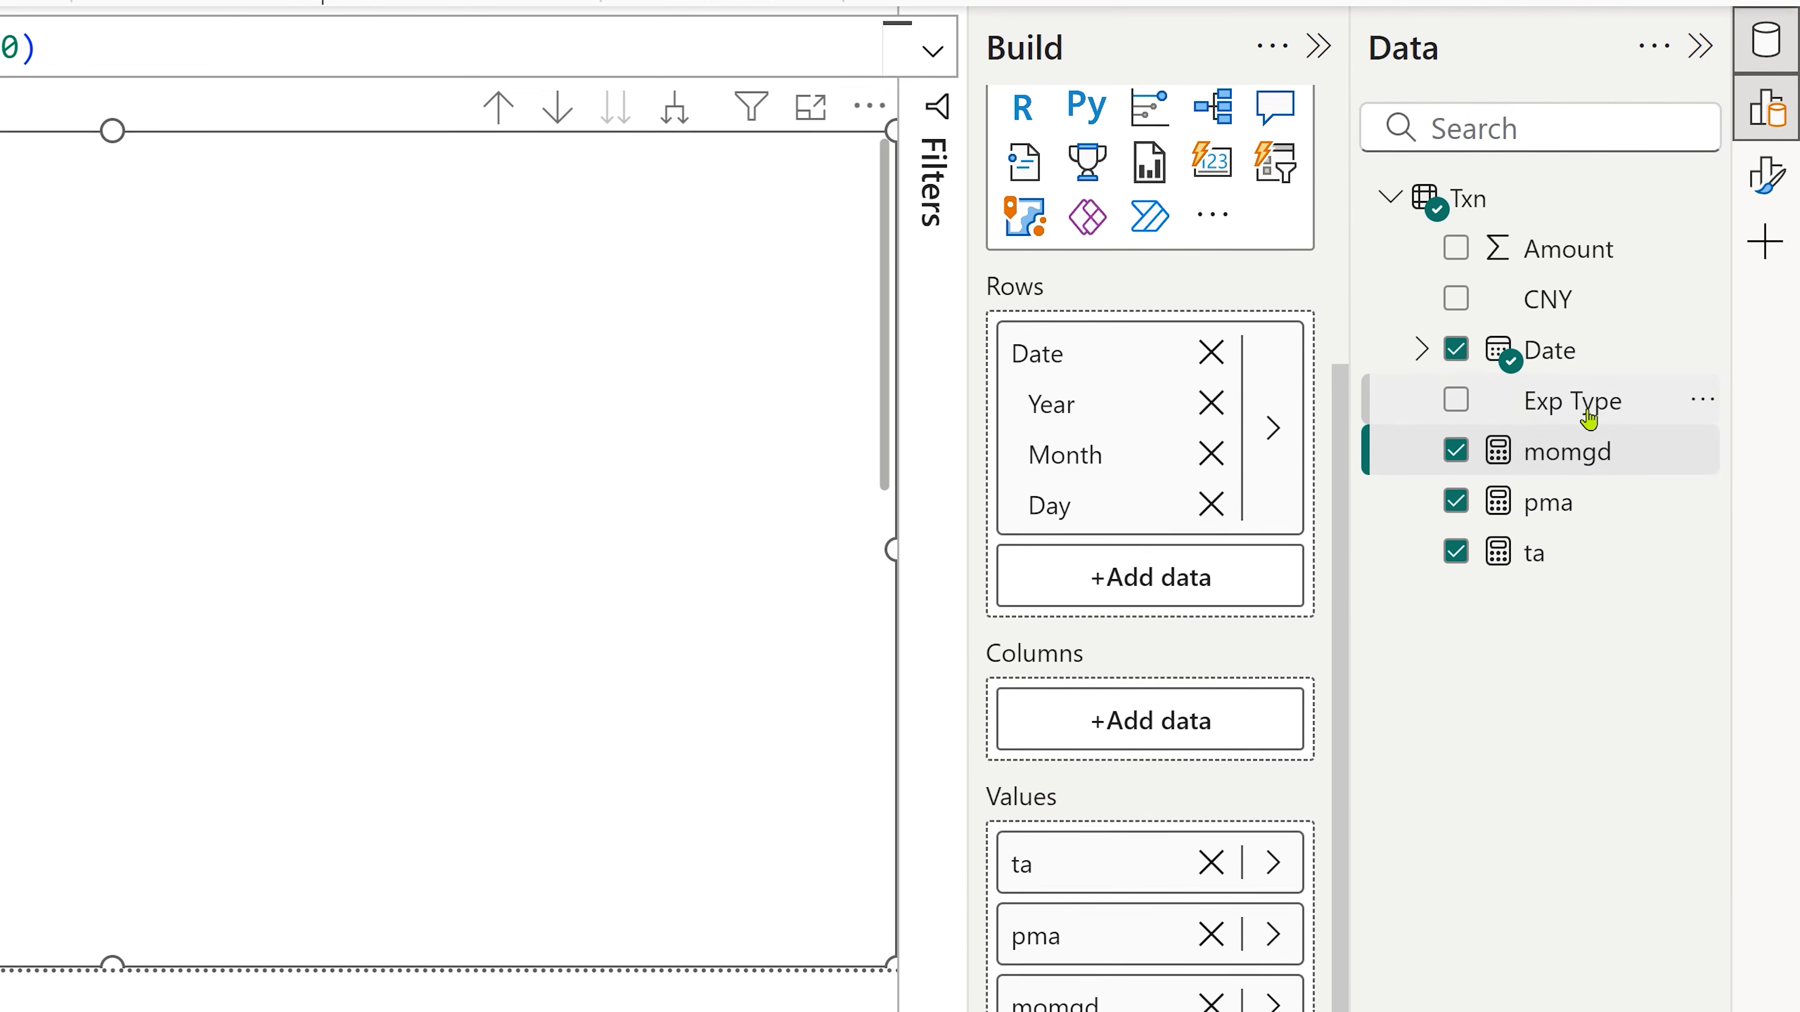
pyautogui.rightClick(1578, 586)
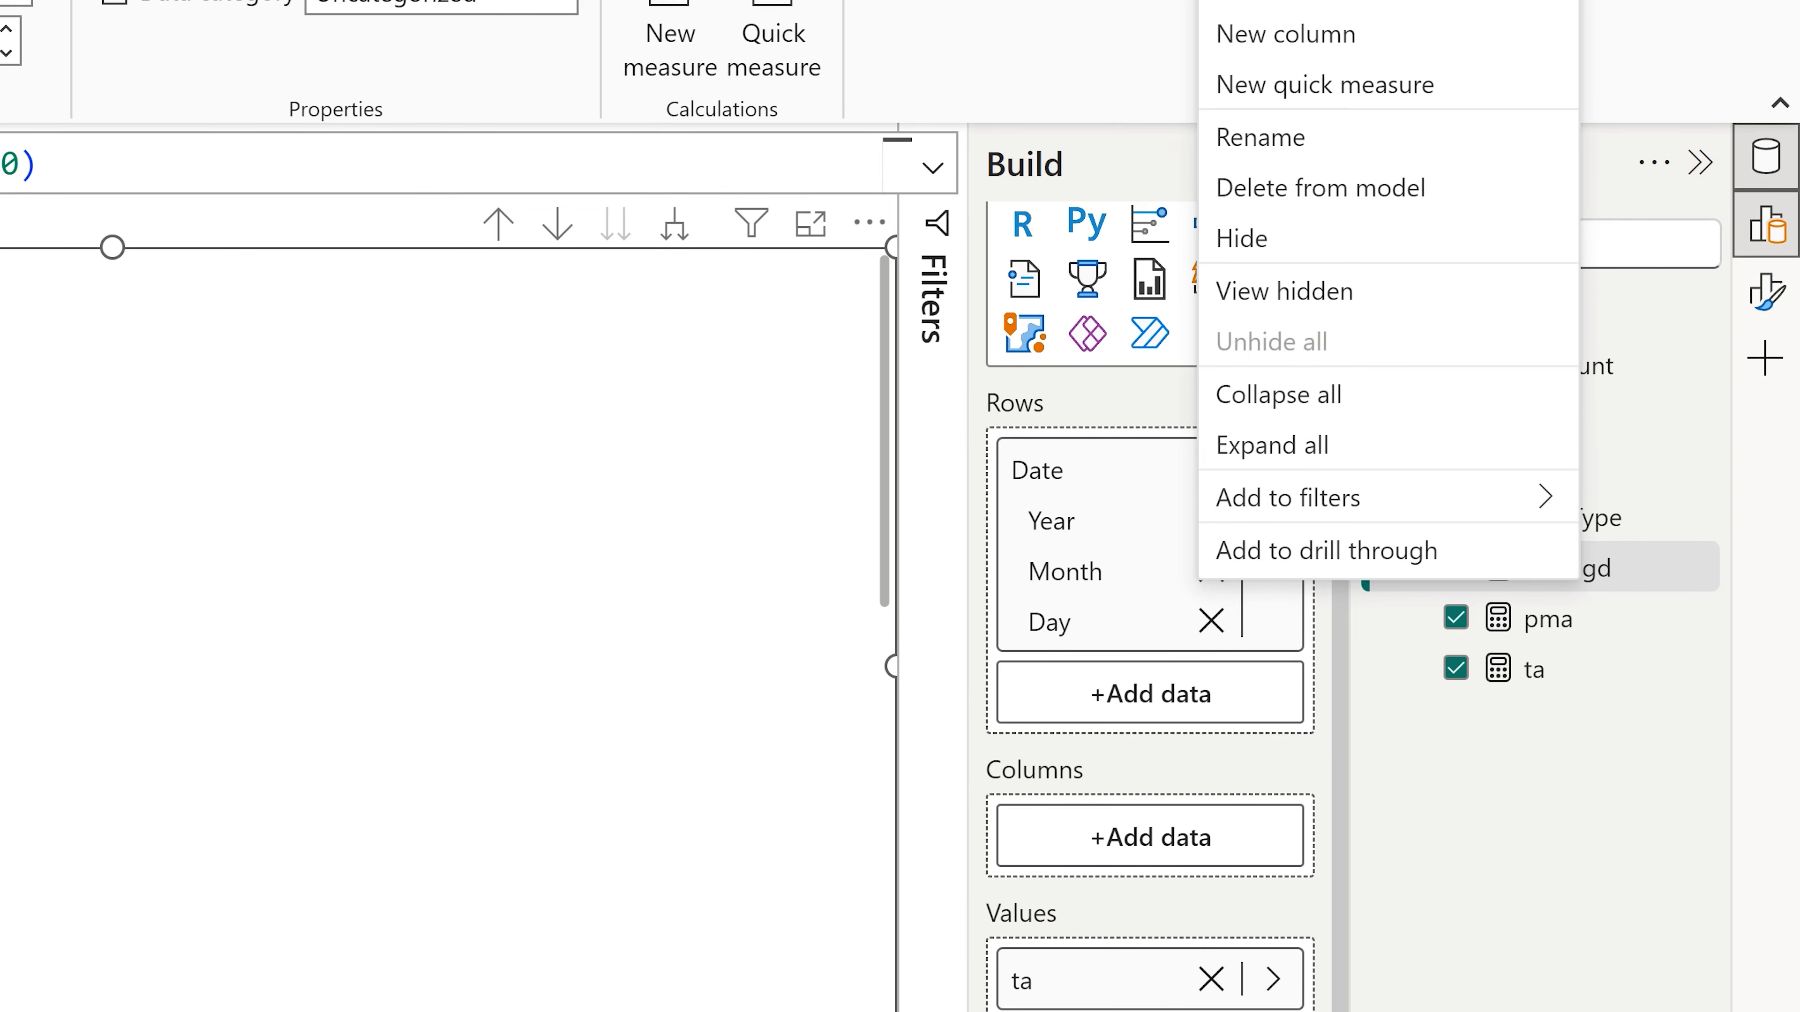
pyautogui.click(1151, 1011)
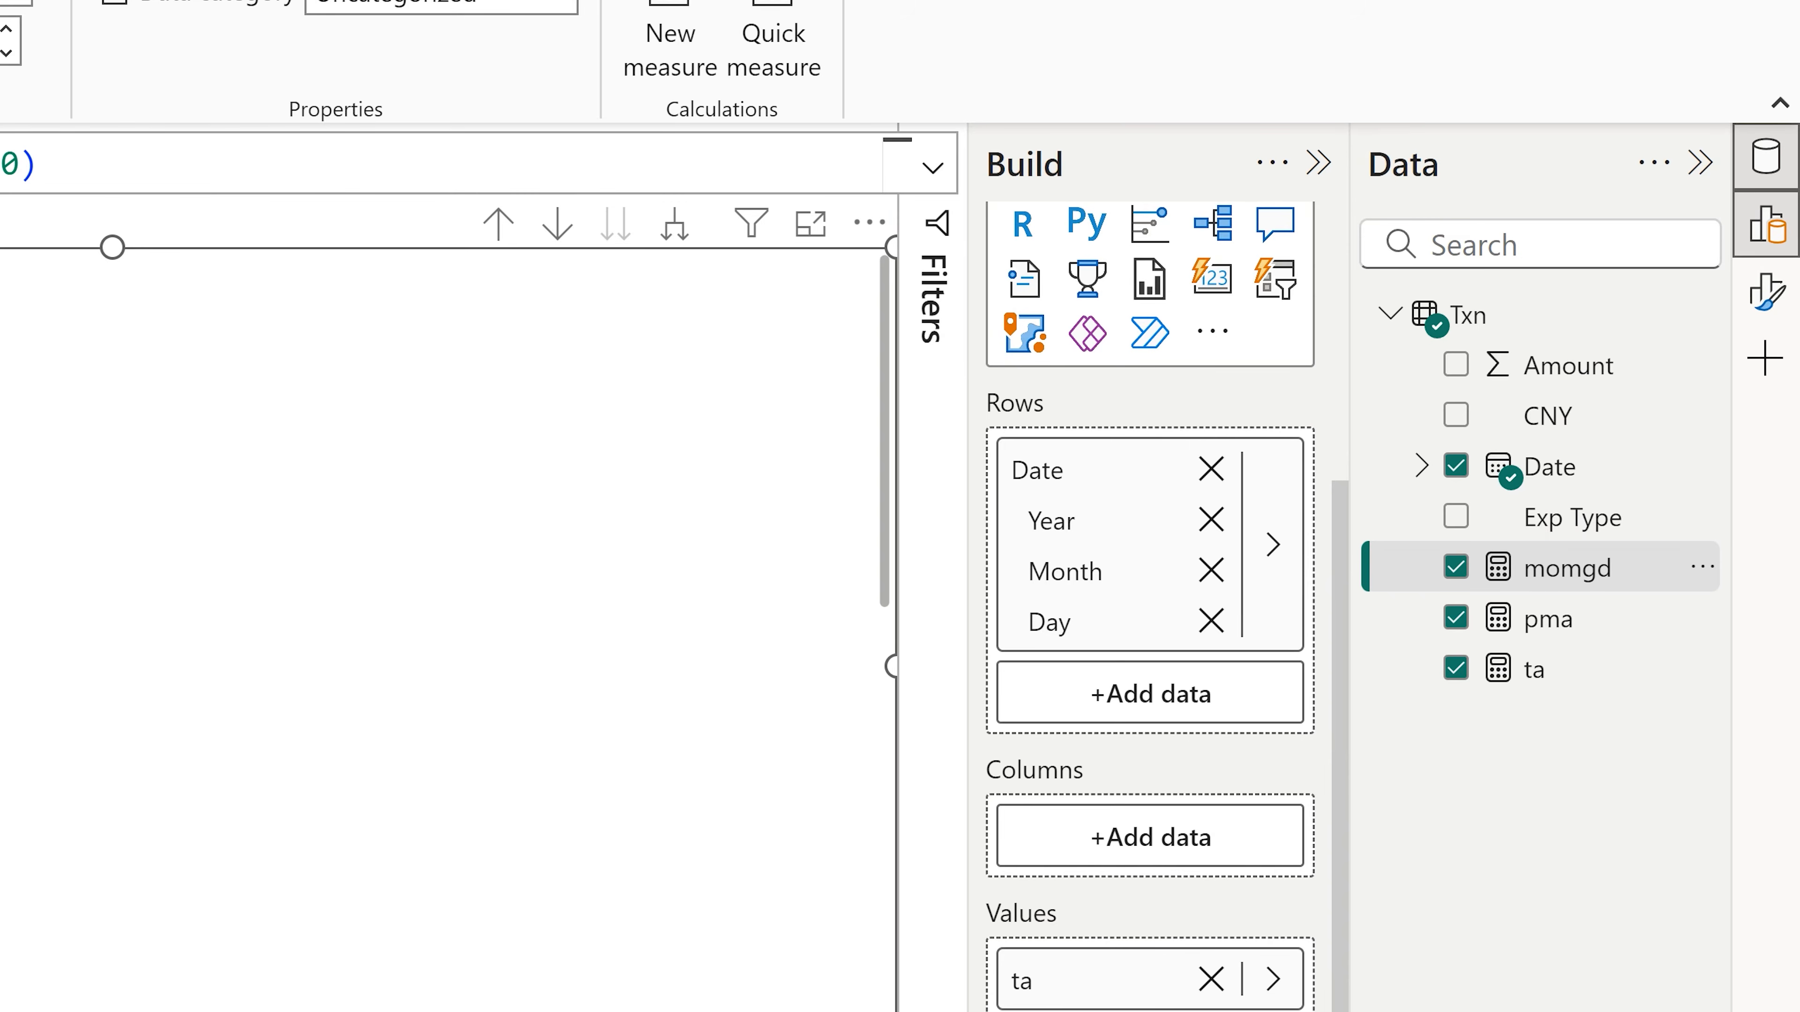
pyautogui.click(1523, 627)
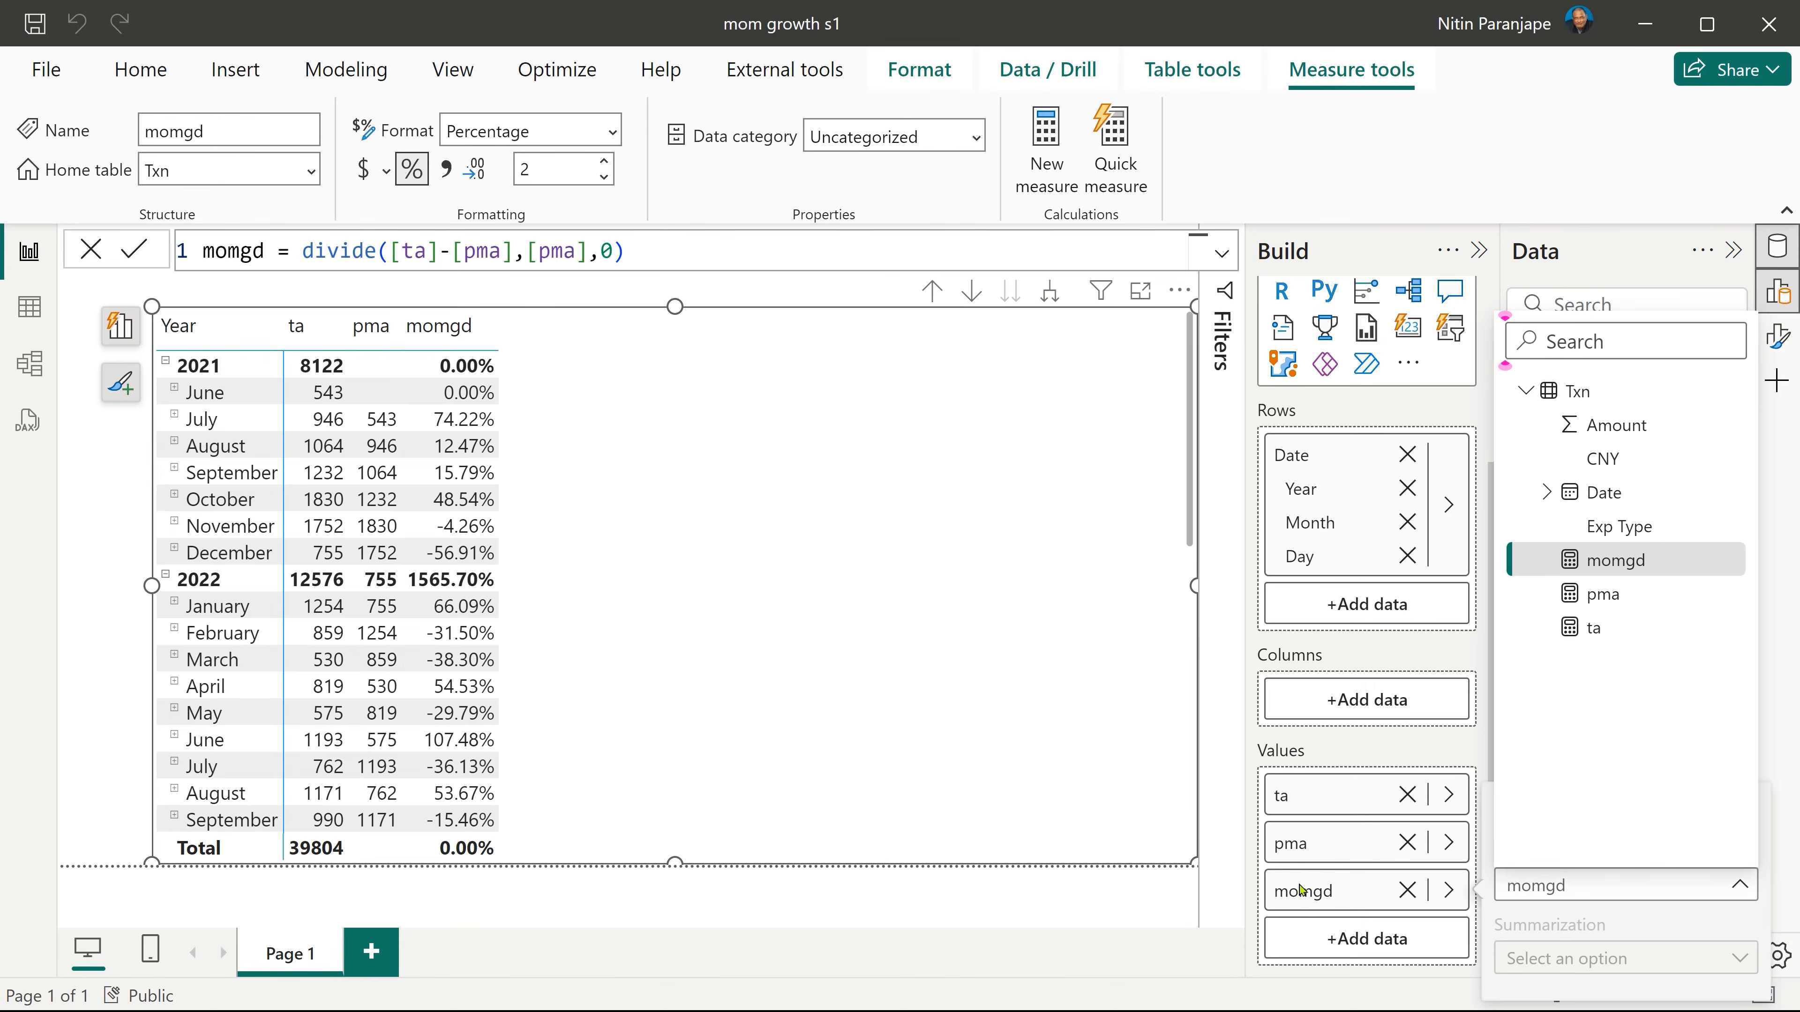
# - Apply data bars conditional formatting to the matrix's momgd values with light red negative bars, and widen the momgd column
pyautogui.rightClick(1302, 890)
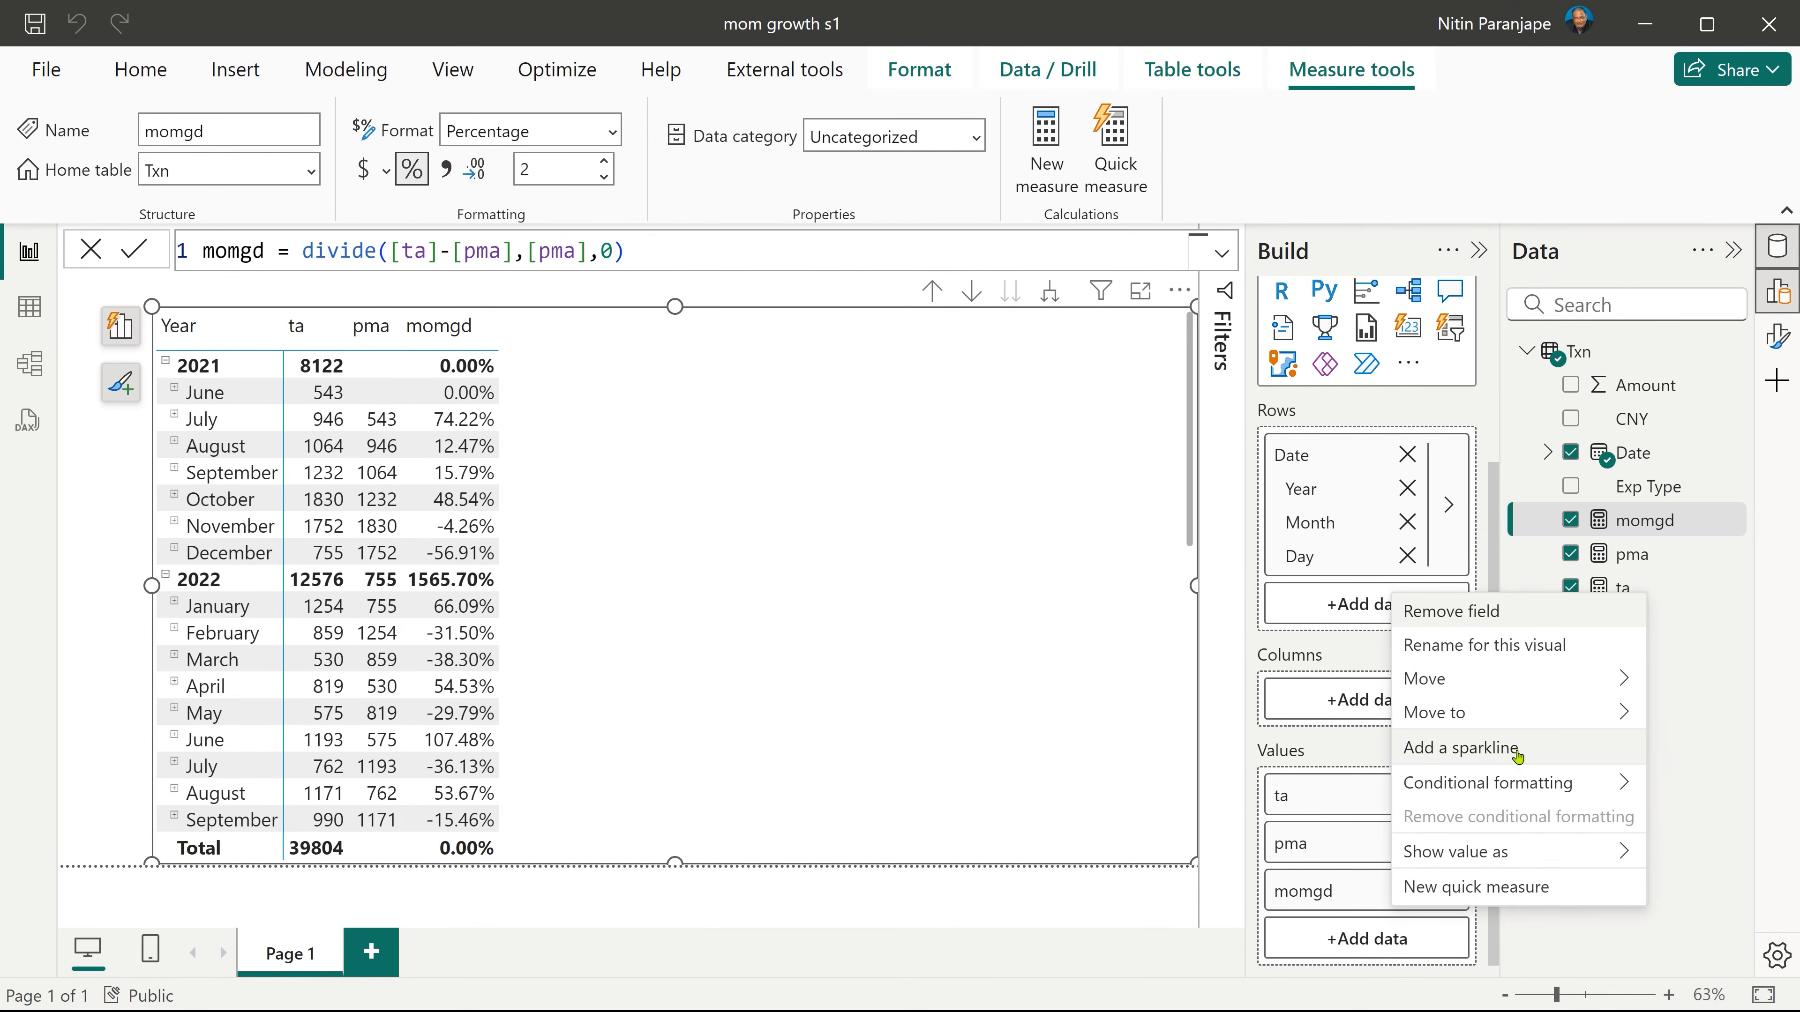
pyautogui.moveTo(1518, 782)
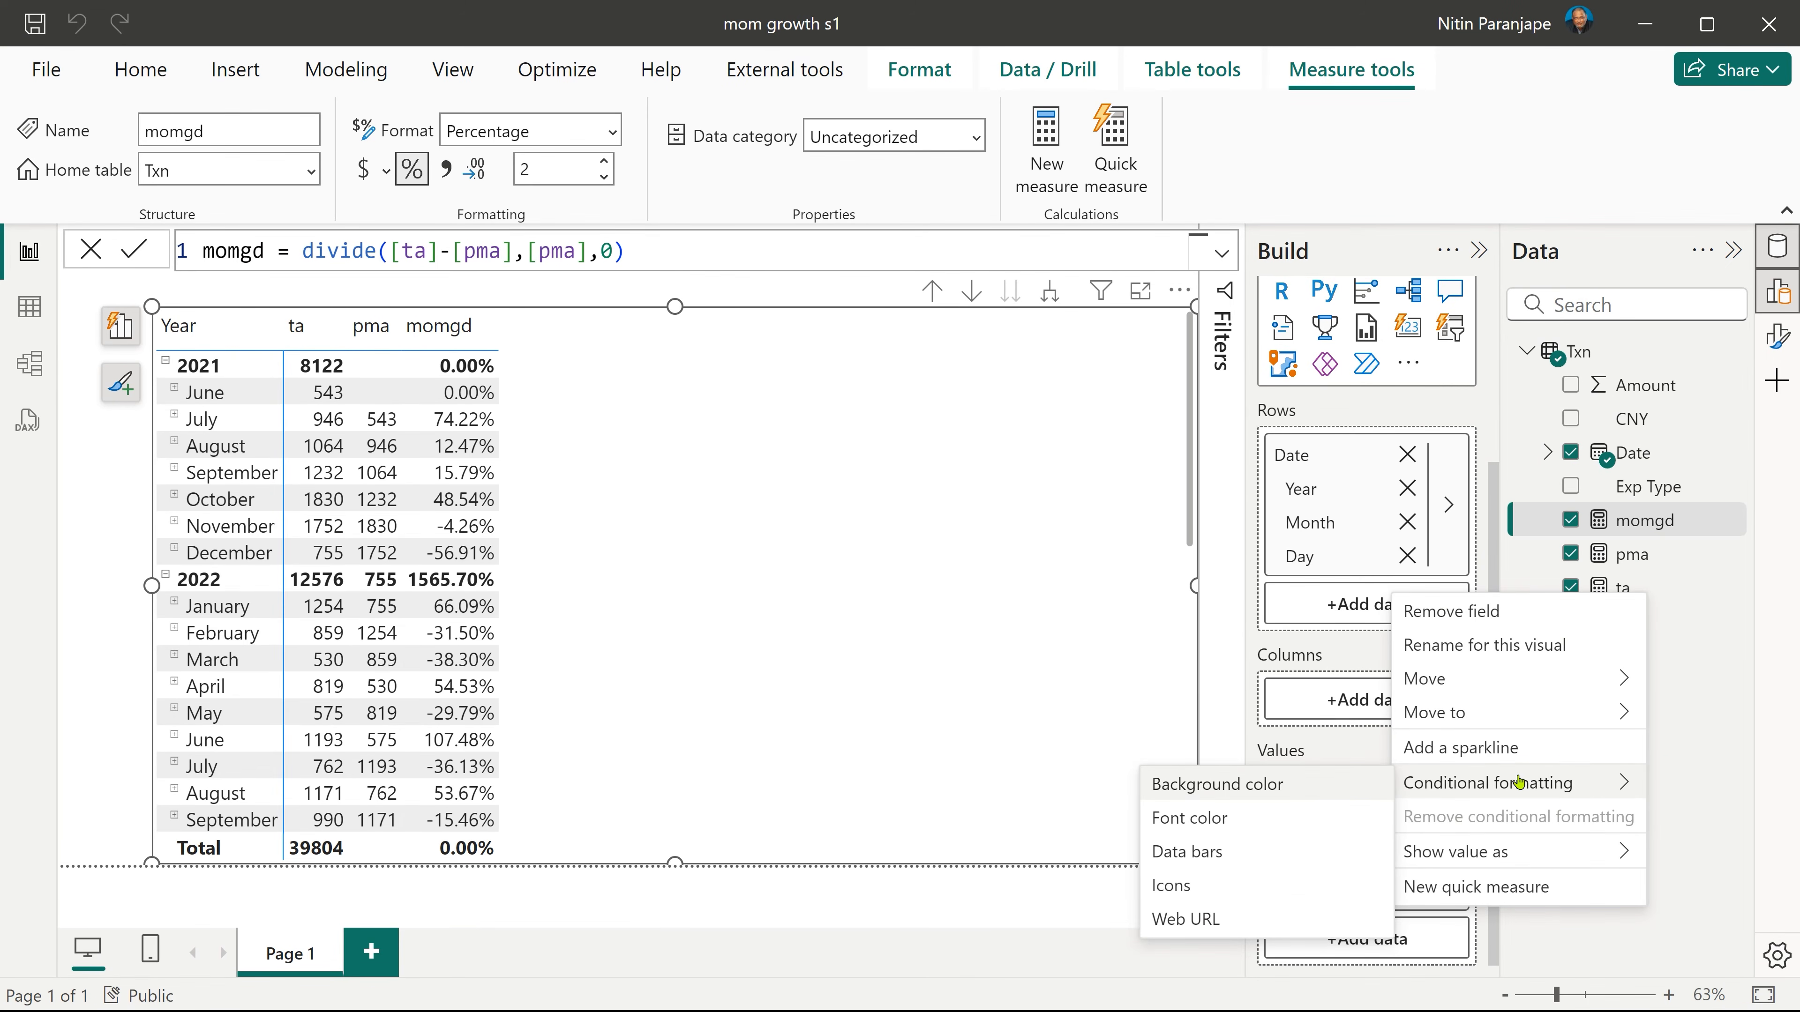
pyautogui.click(1194, 853)
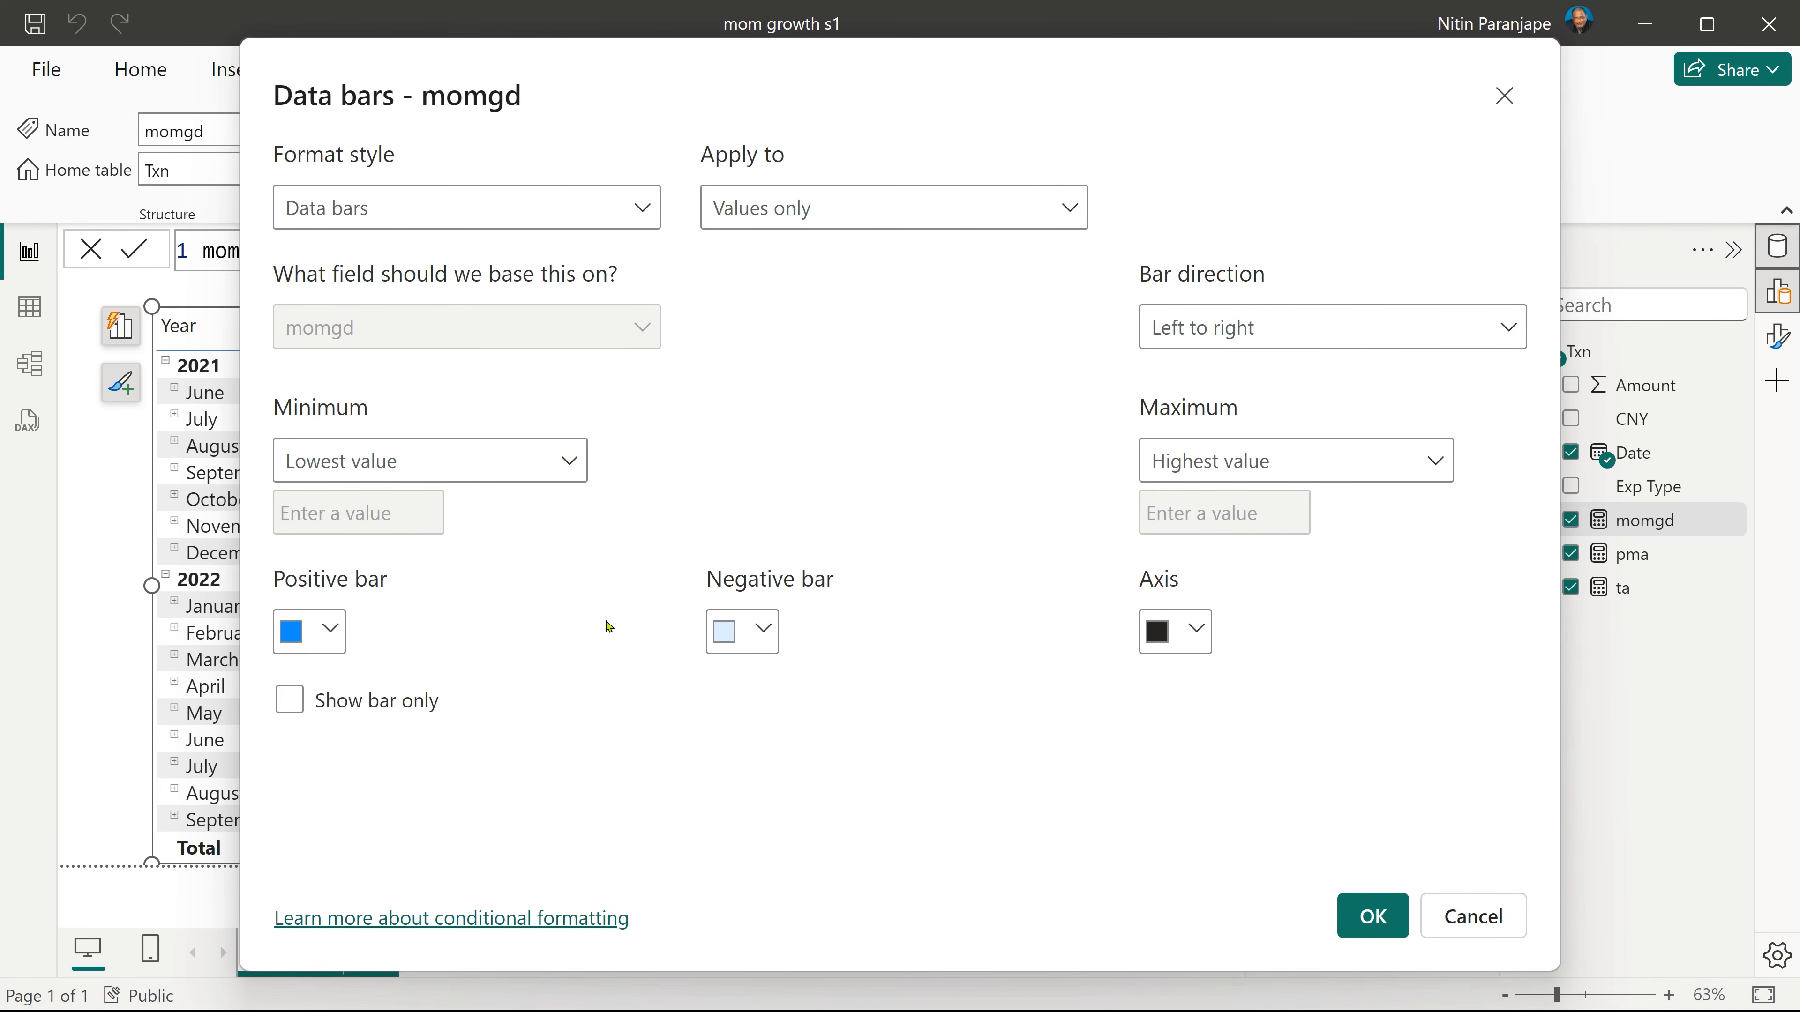
pyautogui.click(737, 636)
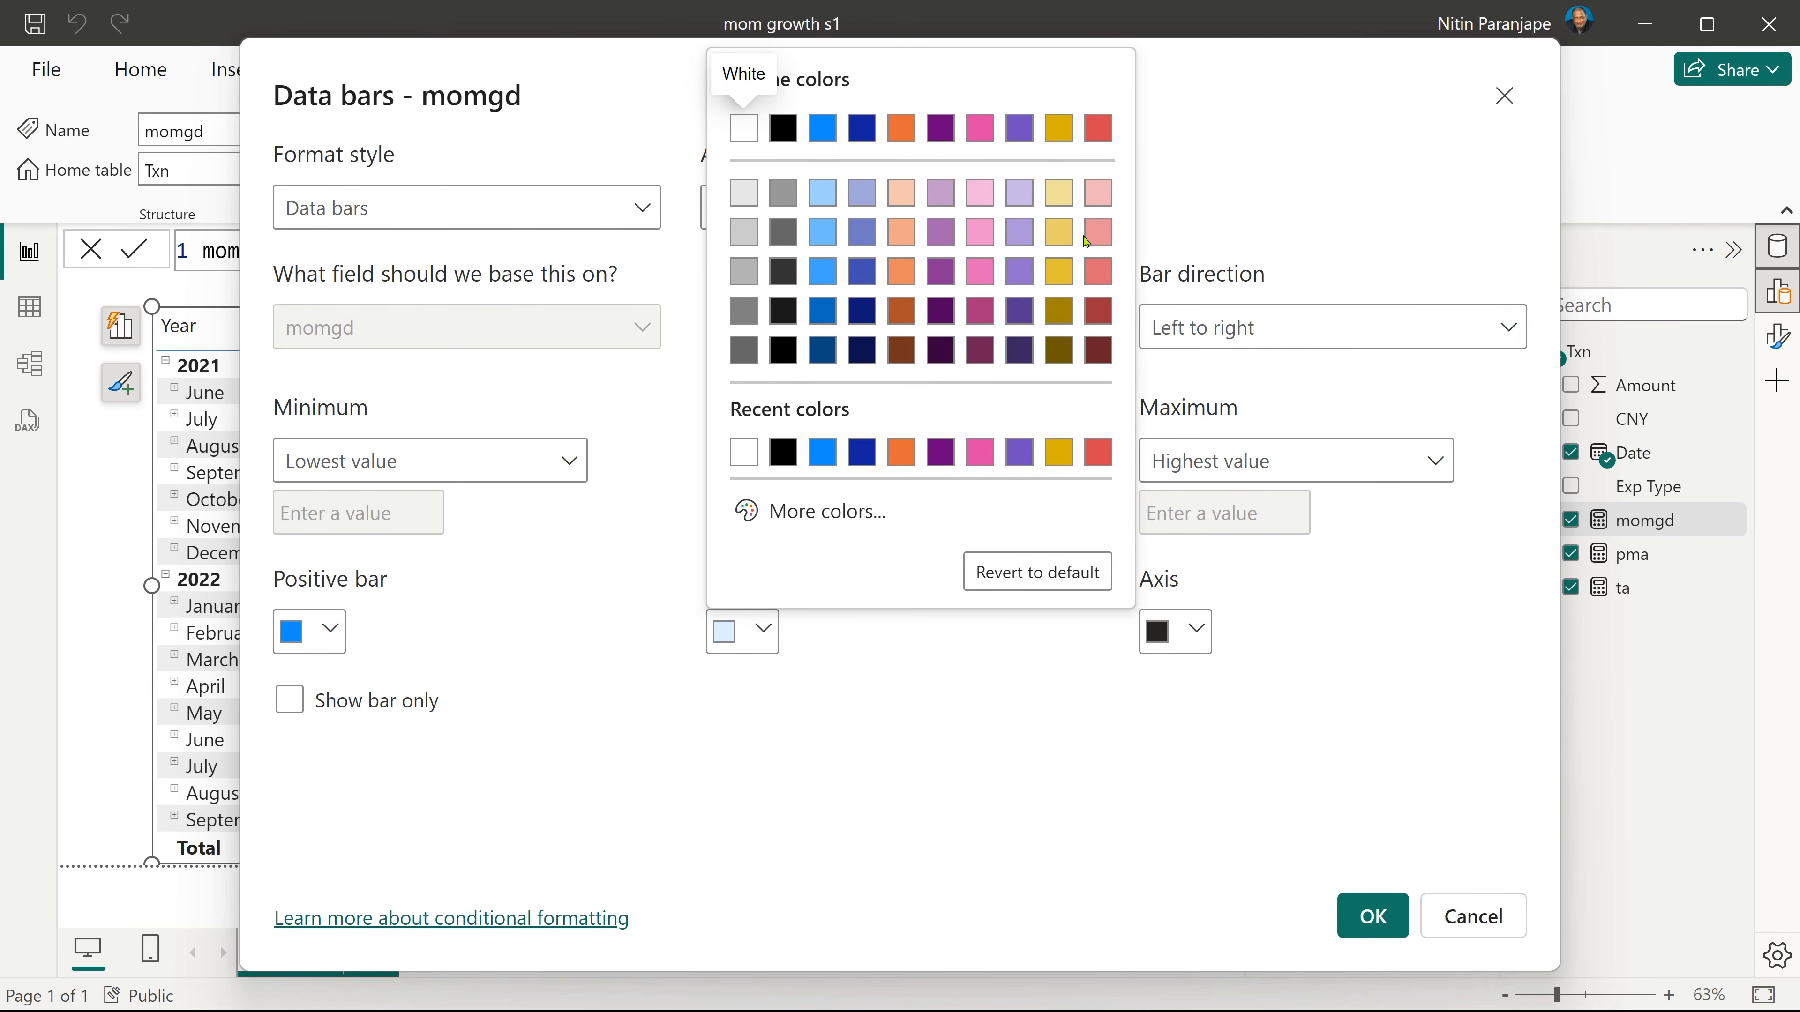
pyautogui.click(1098, 232)
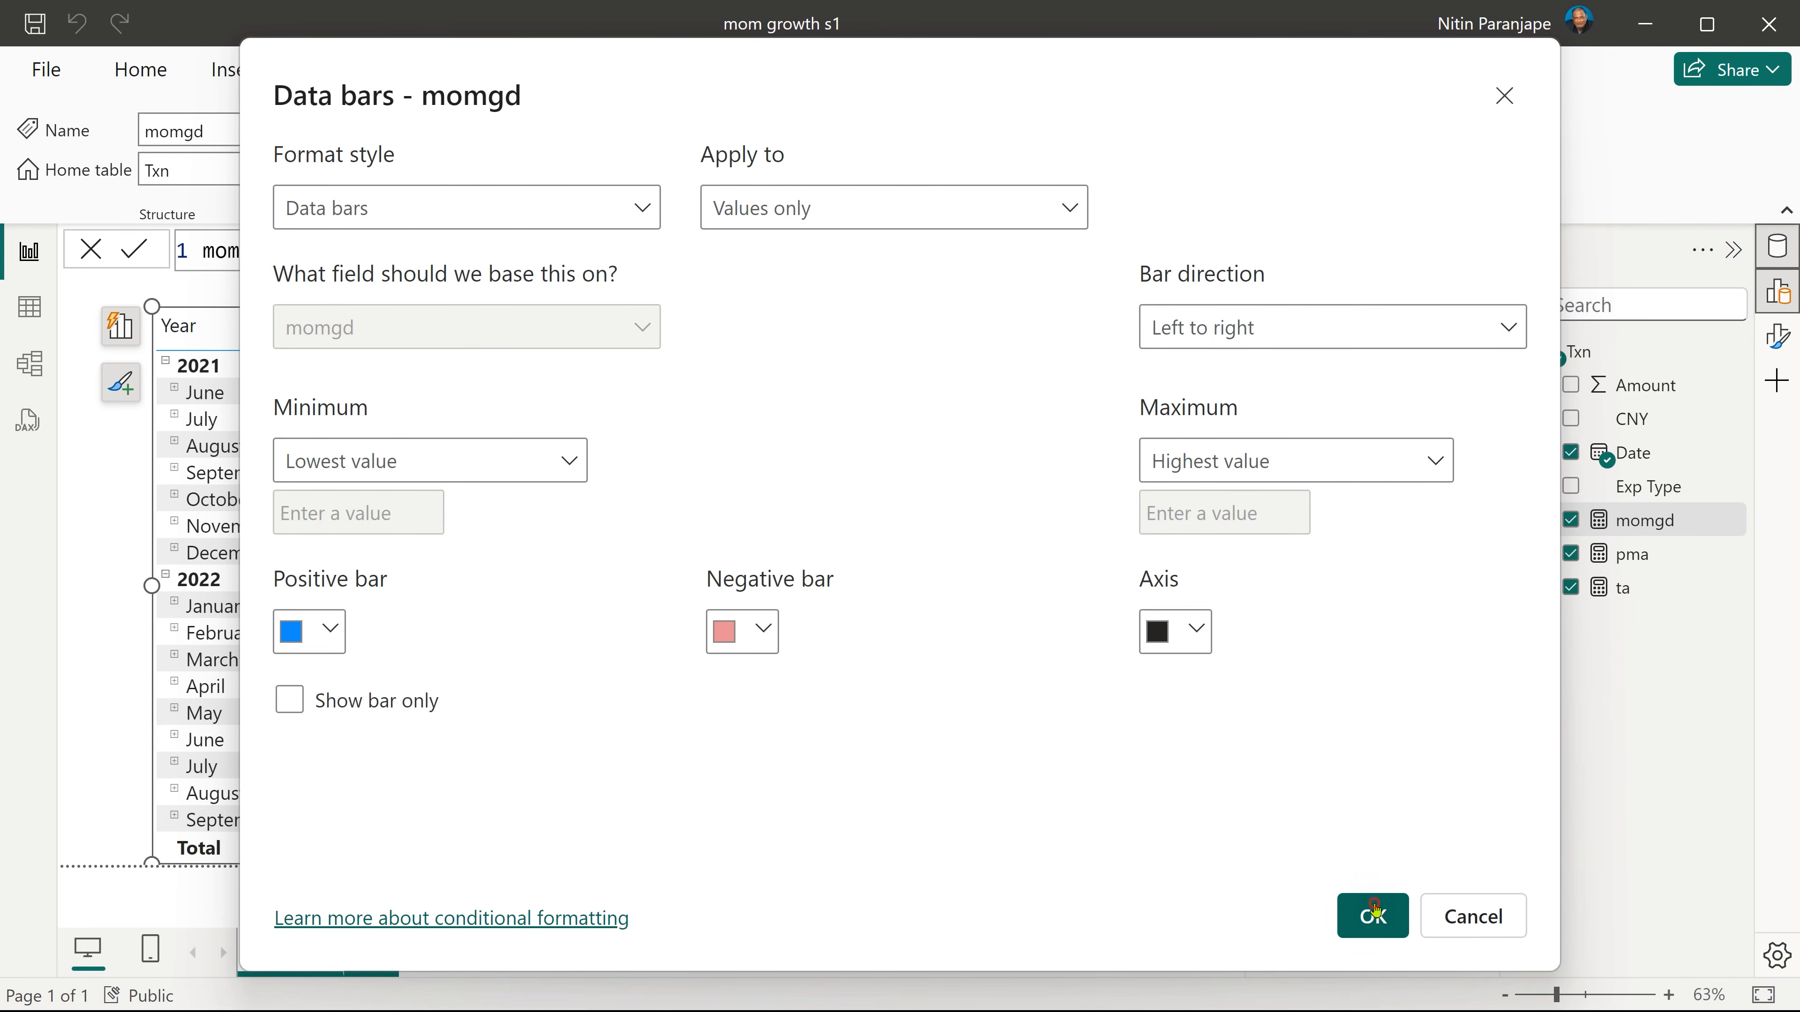
pyautogui.click(1372, 916)
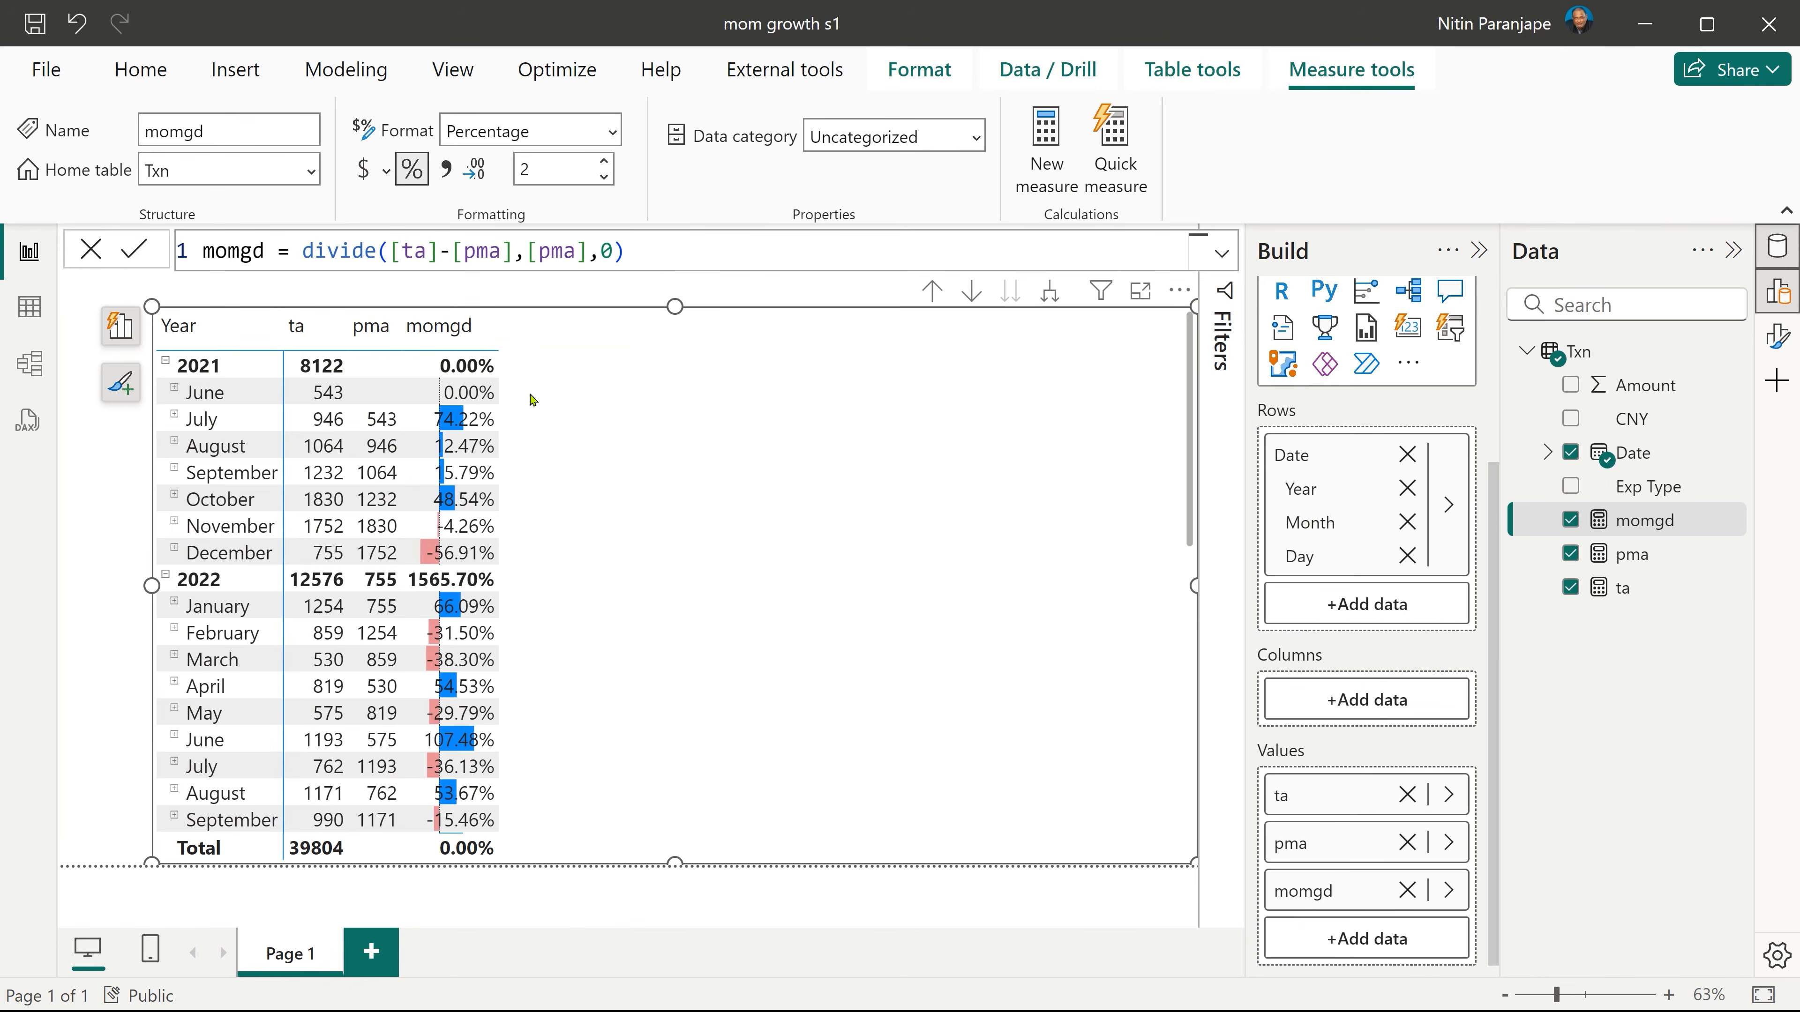
pyautogui.moveTo(494, 332); pyautogui.dragTo(590, 343)
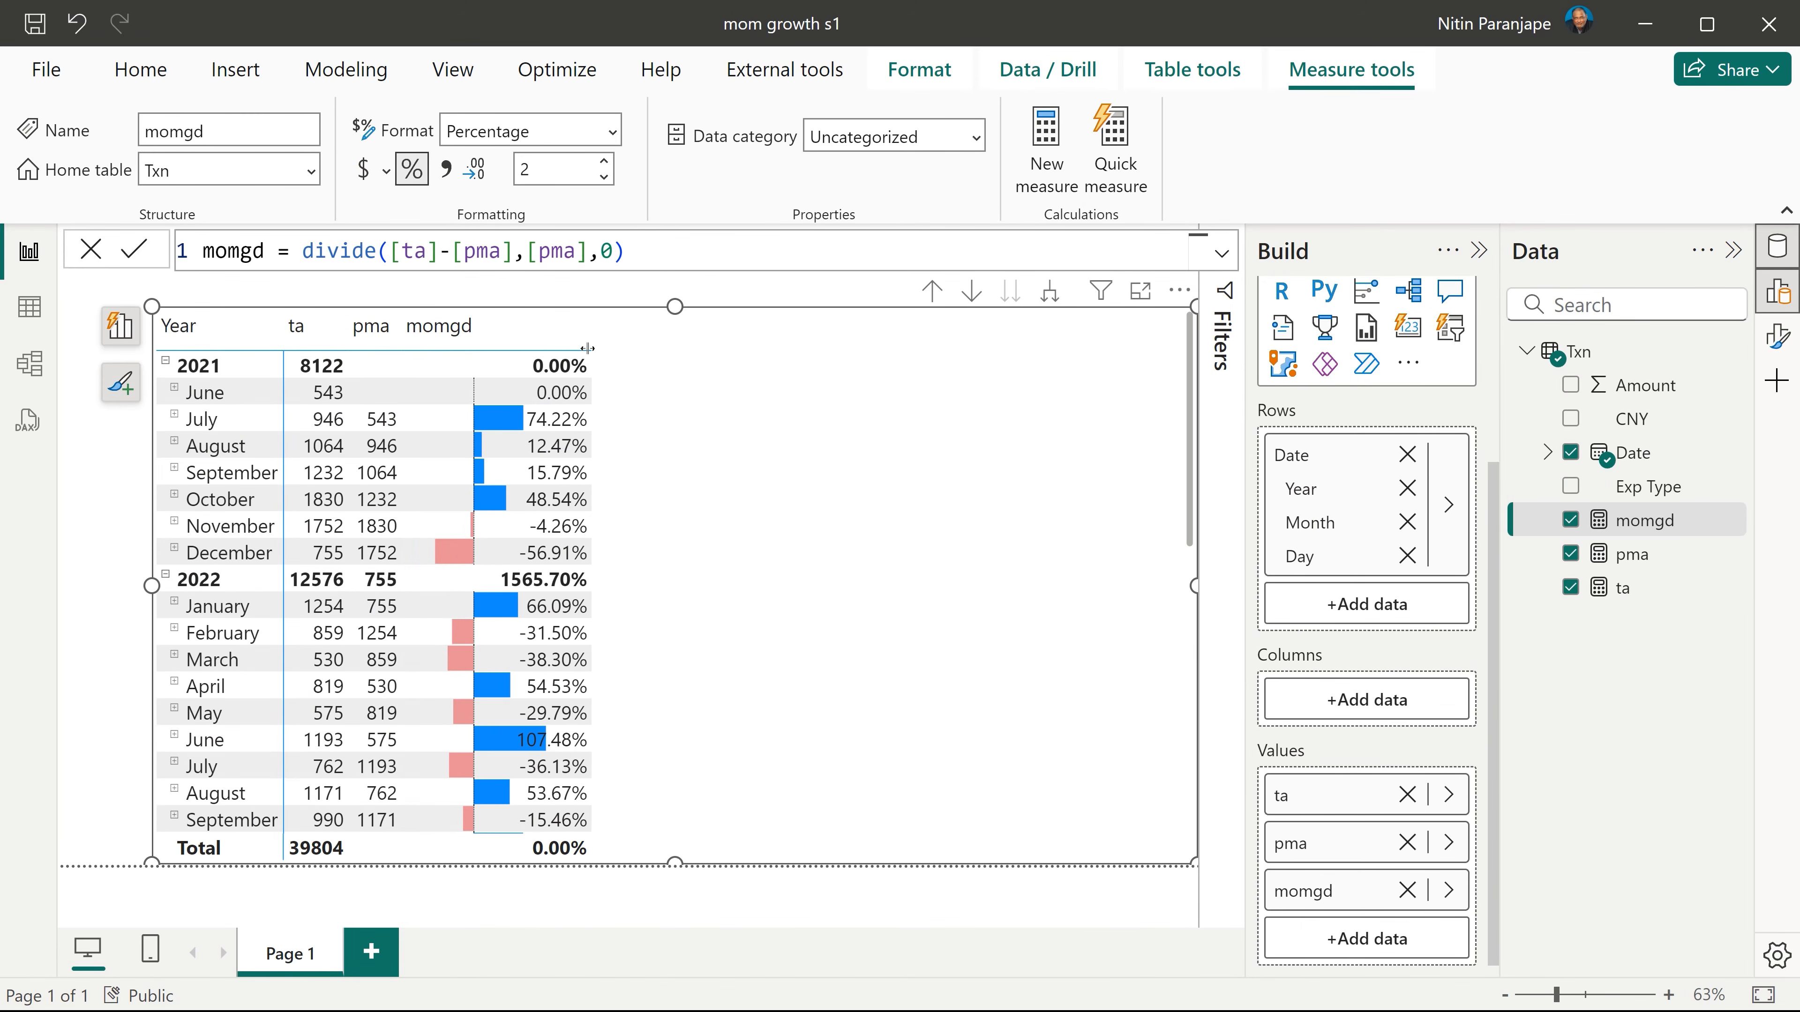